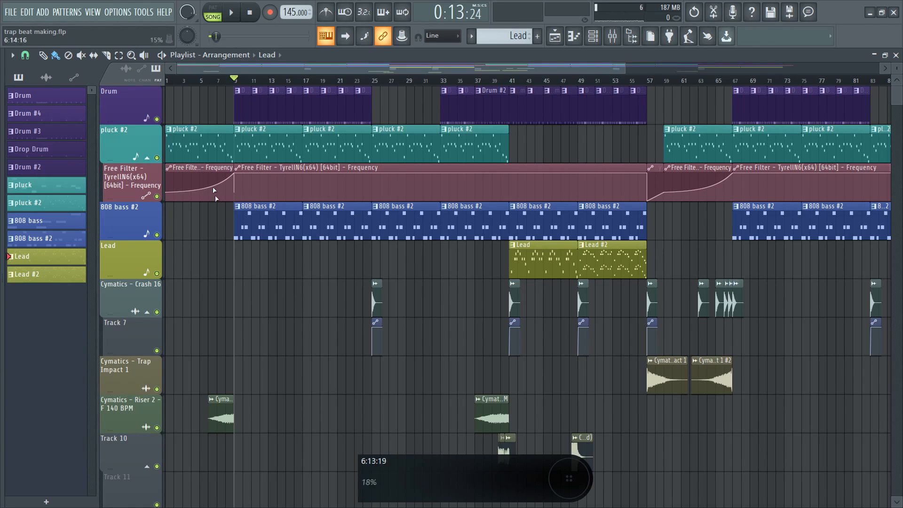
Step: Compare the arrangement playing with the 808 bass #2 track muted and then unmuted
{"action": "left_click", "coordinate": [157, 235]}
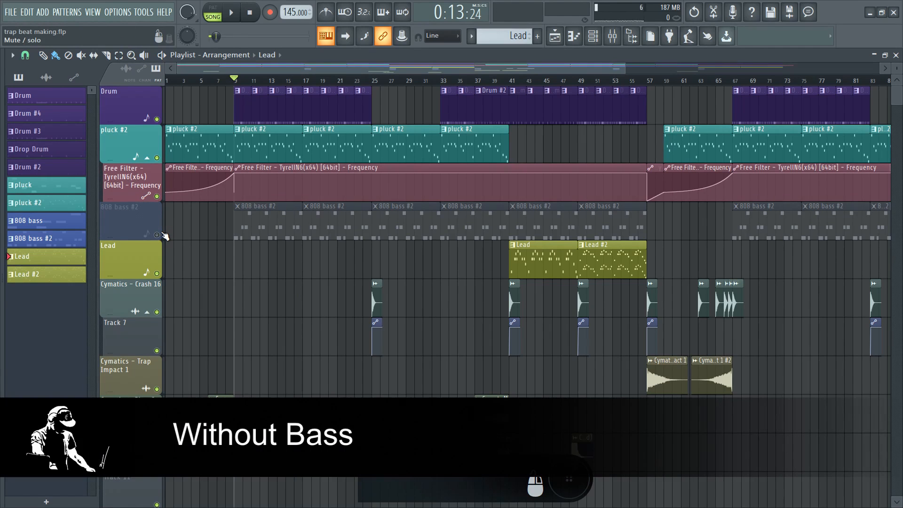
{"action": "key", "text": "space"}
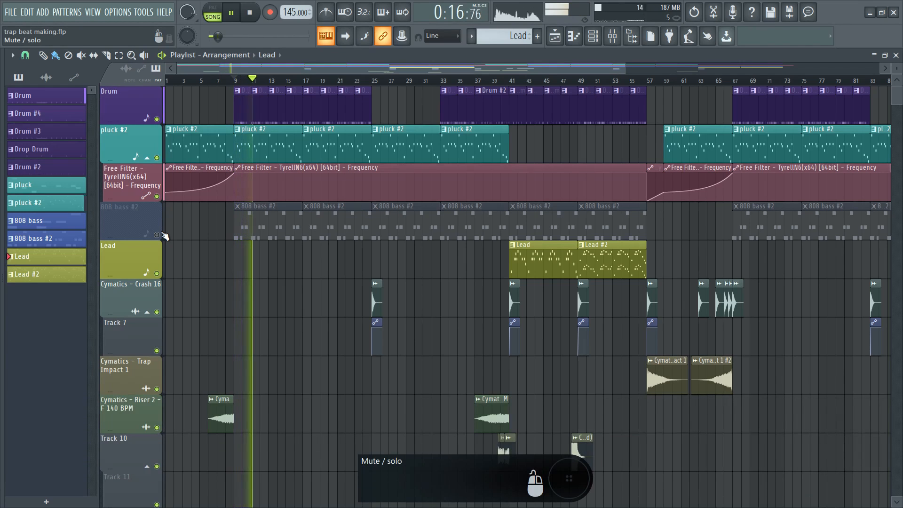
{"action": "key", "text": "space"}
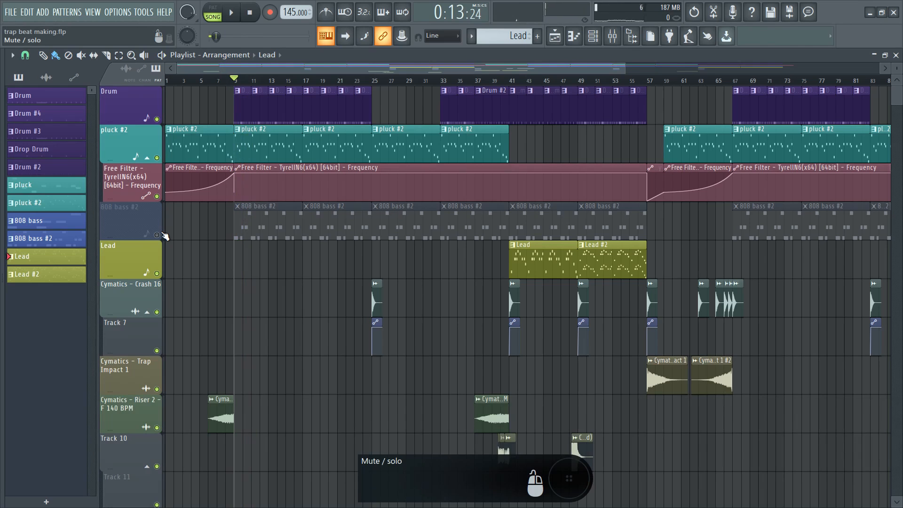
{"action": "left_click", "coordinate": [162, 234]}
{"action": "key", "text": "space"}
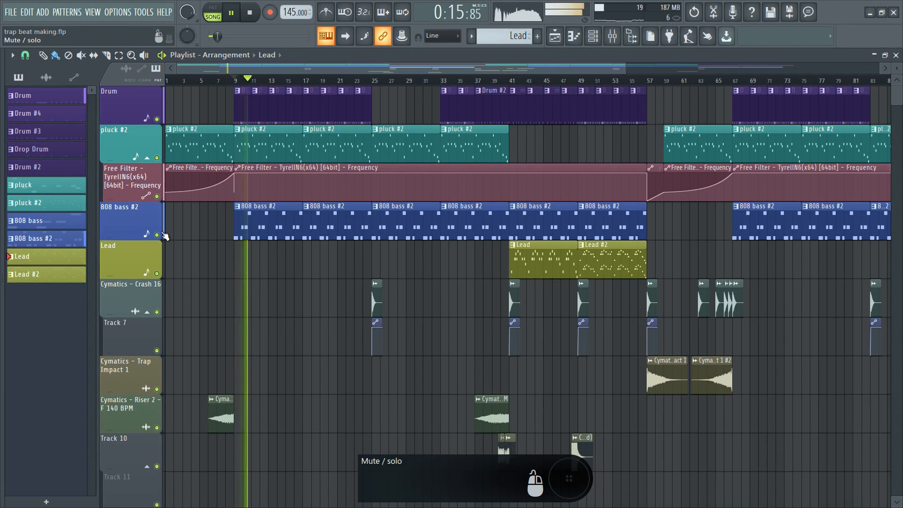
{"action": "key", "text": "space"}
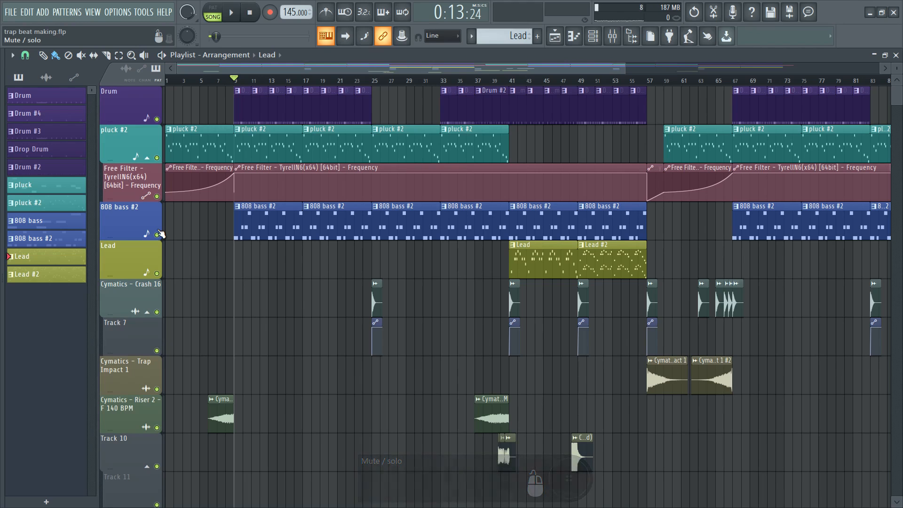
Step: Open the recent project 'Trap beat making really with audio.flp' and bring its channel rack forward
{"action": "left_click", "coordinate": [9, 11]}
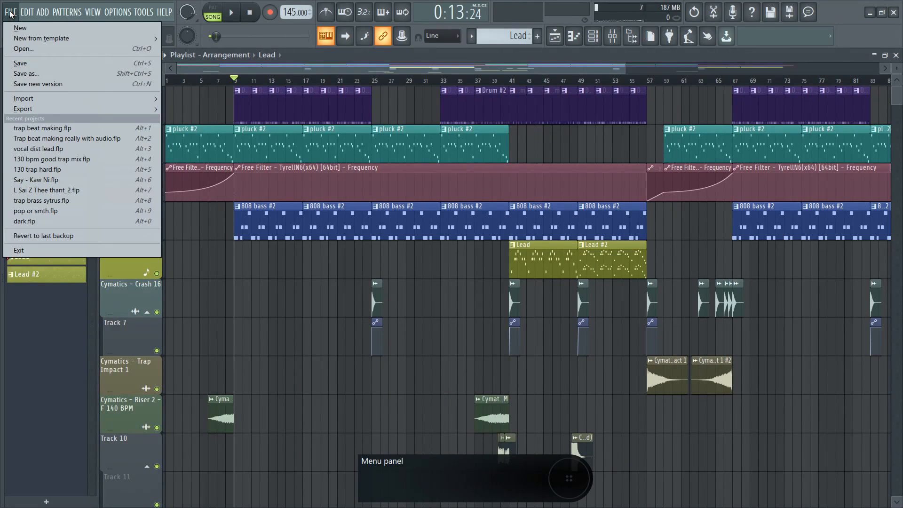
{"action": "left_click", "coordinate": [97, 136]}
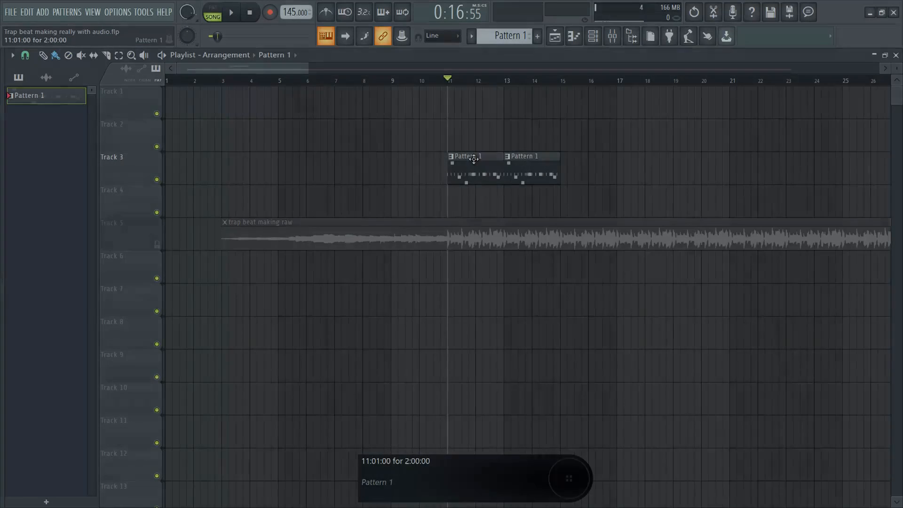
{"action": "double_click", "coordinate": [475, 161]}
{"action": "left_click", "coordinate": [474, 73]}
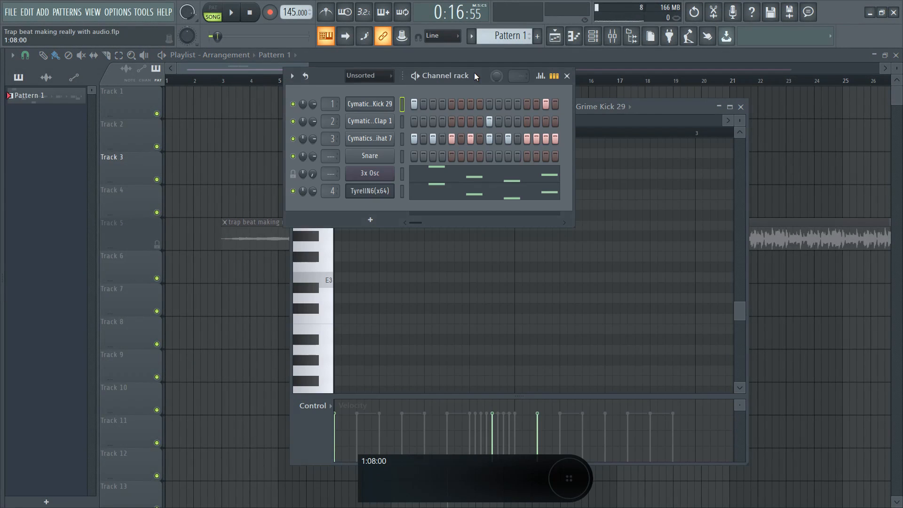
Step: Play Pattern 1 on its own, close its editors, stop, then show the sample browser
{"action": "left_click", "coordinate": [415, 76]}
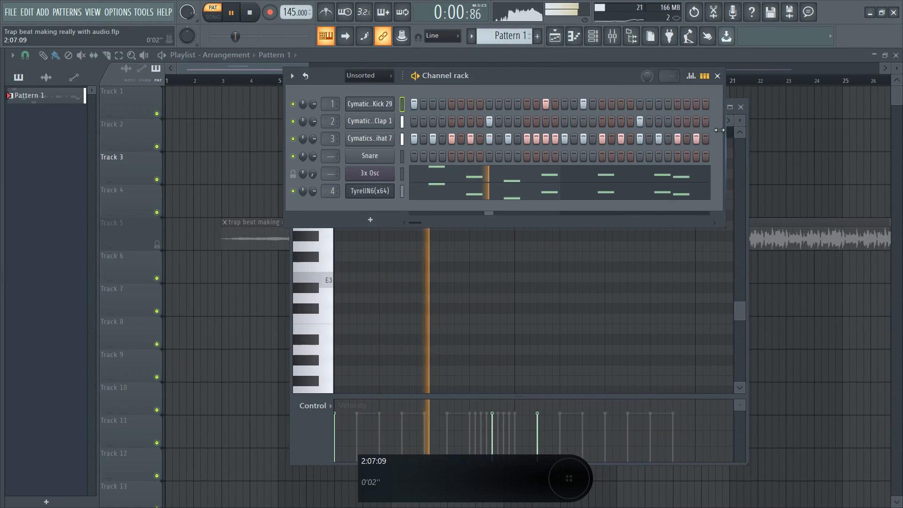
{"action": "right_click", "coordinate": [827, 135]}
{"action": "scroll", "coordinate": [506, 143], "scroll_direction": "up", "scroll_amount": 2}
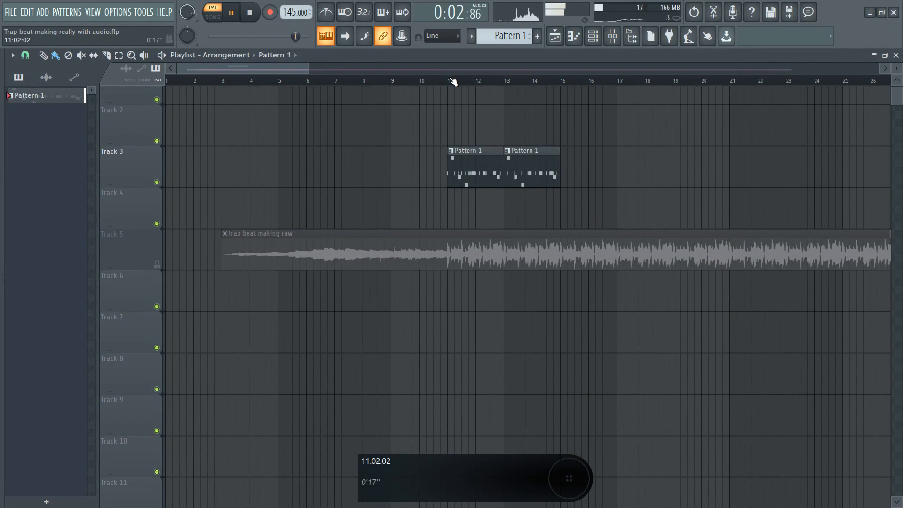
{"action": "key", "text": "space"}
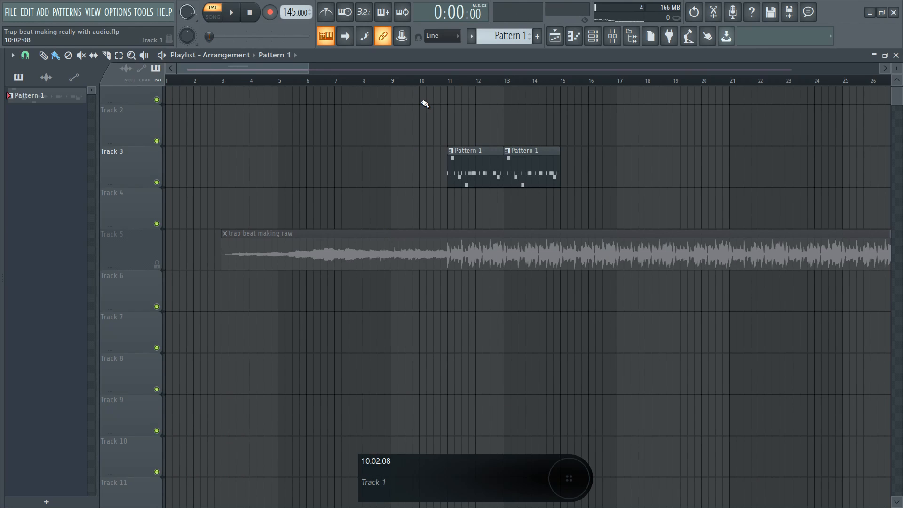
{"action": "key", "text": "alt+F8"}
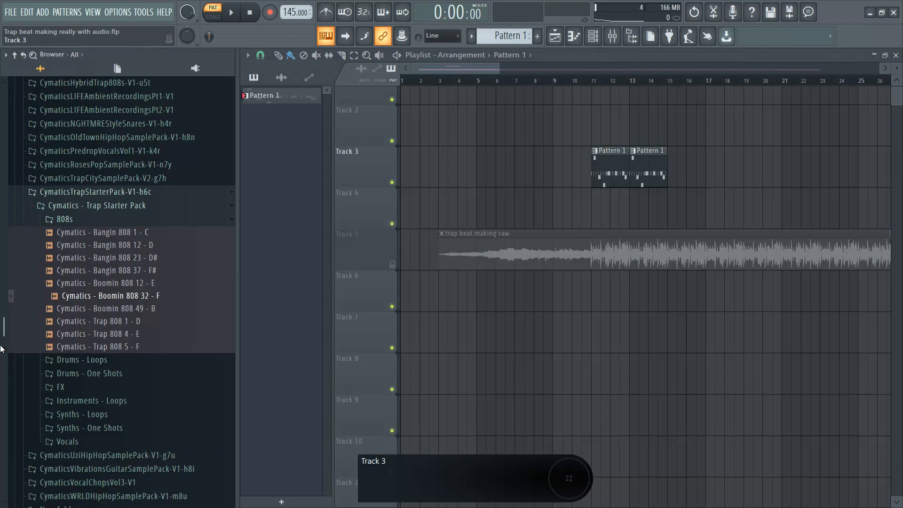
Step: Collapse the 808s and Trap Starter Pack folders and hide the browser
{"action": "left_click", "coordinate": [87, 220]}
{"action": "left_click", "coordinate": [91, 193]}
{"action": "key", "text": "alt+F8"}
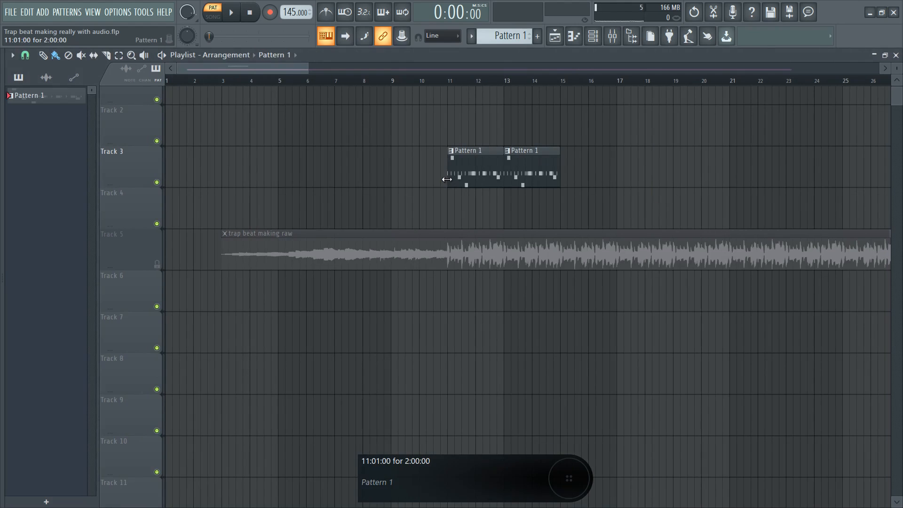
Step: Open the Pattern 1 channel rack and Grime Kick 29 sampler settings, then reshow the browser
{"action": "double_click", "coordinate": [460, 167]}
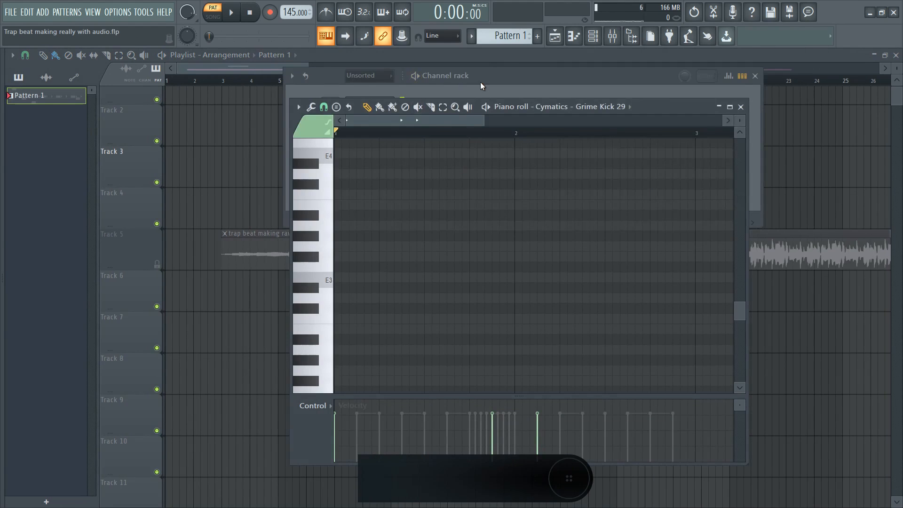
{"action": "key", "text": "F6"}
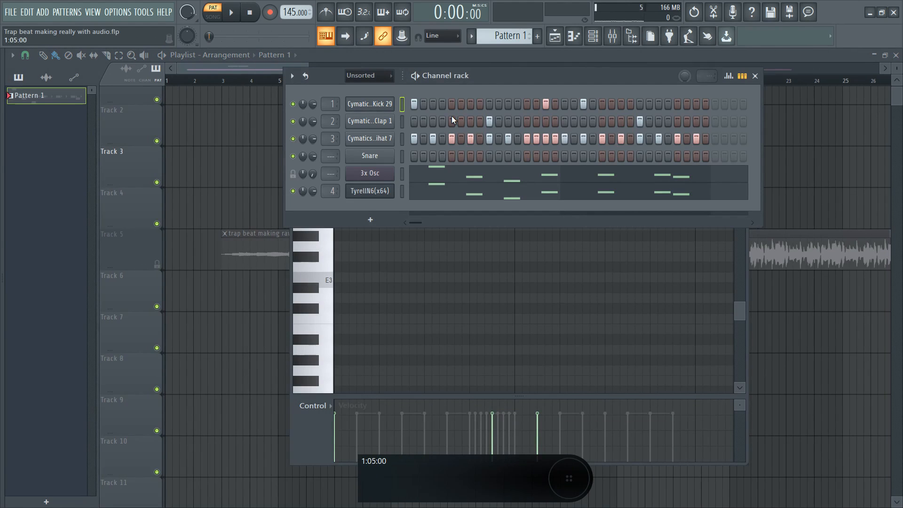
{"action": "left_click", "coordinate": [381, 105]}
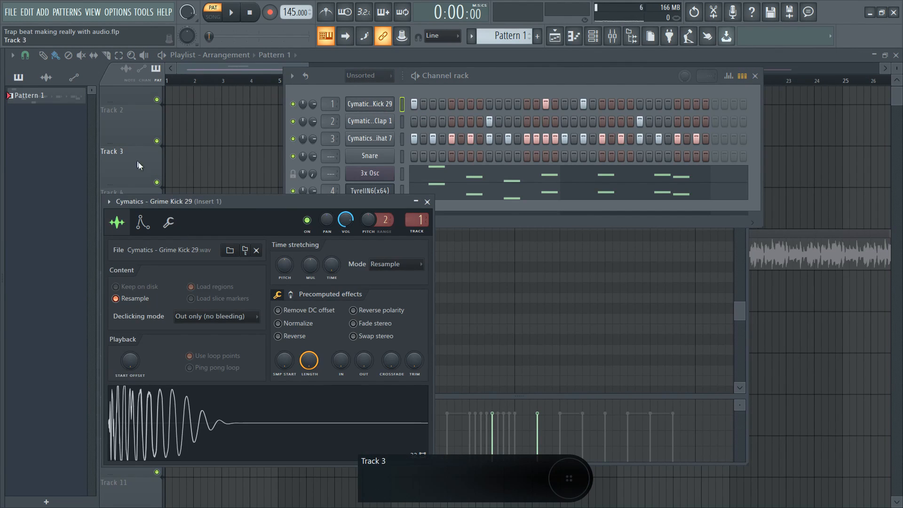
{"action": "key", "text": "alt+F8"}
{"action": "scroll", "coordinate": [106, 205], "scroll_direction": "down", "scroll_amount": 5}
{"action": "scroll", "coordinate": [110, 329], "scroll_direction": "up", "scroll_amount": 6}
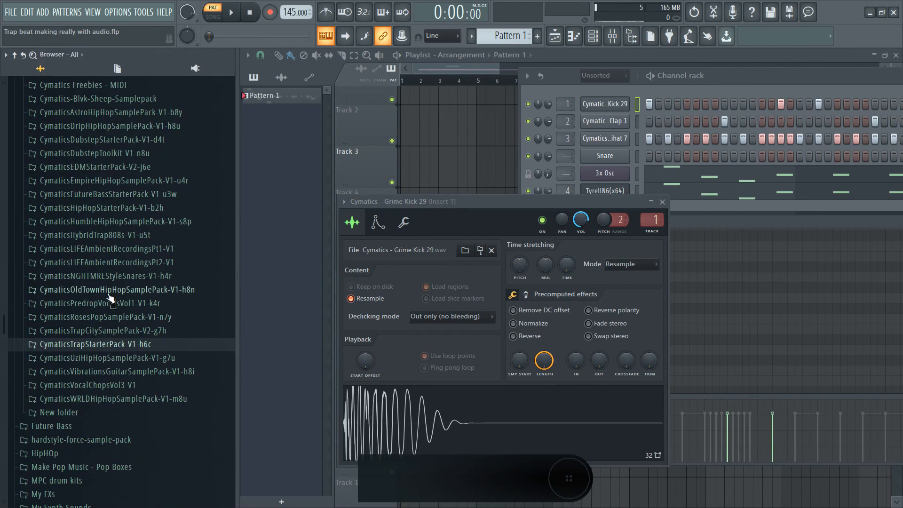
Step: Open the Trap Starter Pack 808s folder and preview Bangin 808 1 - C through Boomin 808 49 - B
{"action": "left_click", "coordinate": [110, 348]}
{"action": "left_click", "coordinate": [110, 349]}
{"action": "left_click", "coordinate": [110, 348]}
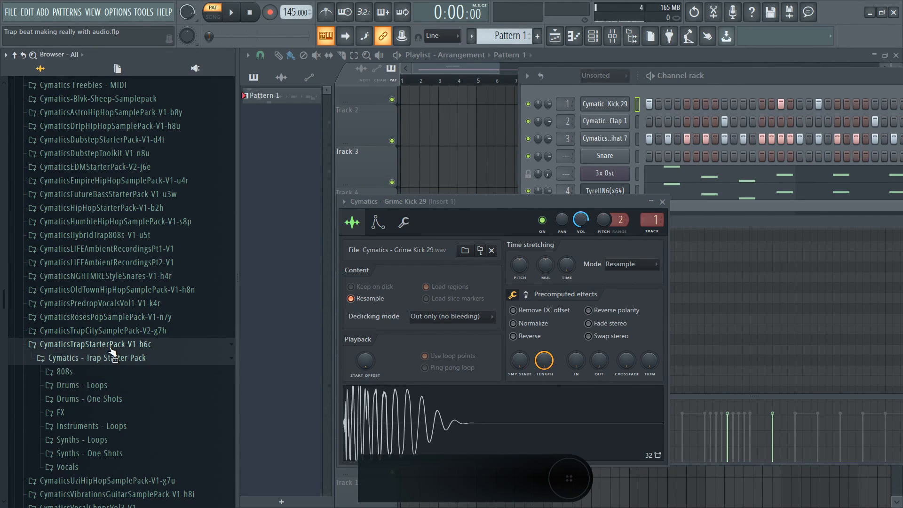
{"action": "left_click", "coordinate": [110, 372]}
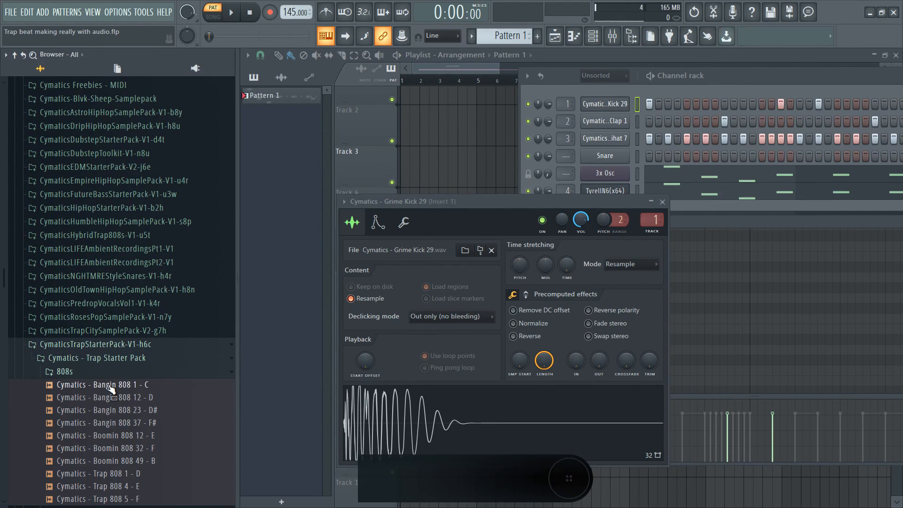
{"action": "scroll", "coordinate": [107, 395], "scroll_direction": "down", "scroll_amount": 3}
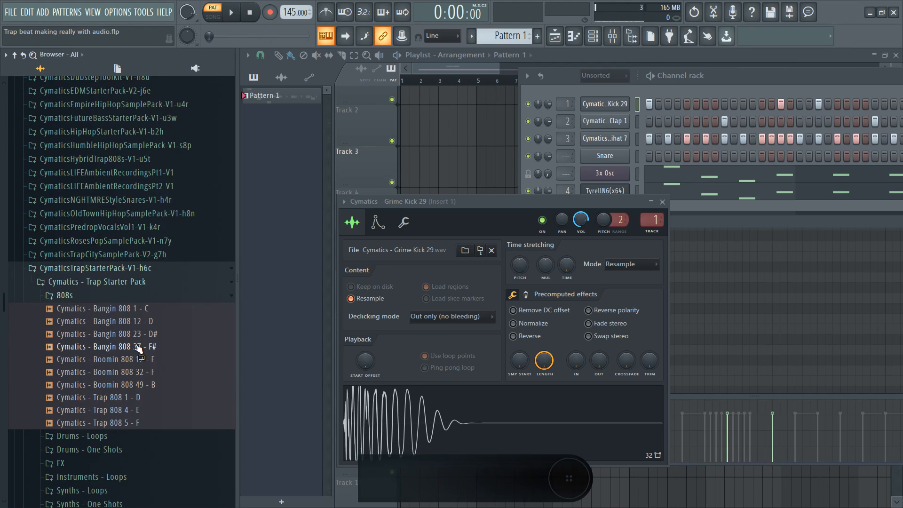
{"action": "left_click", "coordinate": [147, 309]}
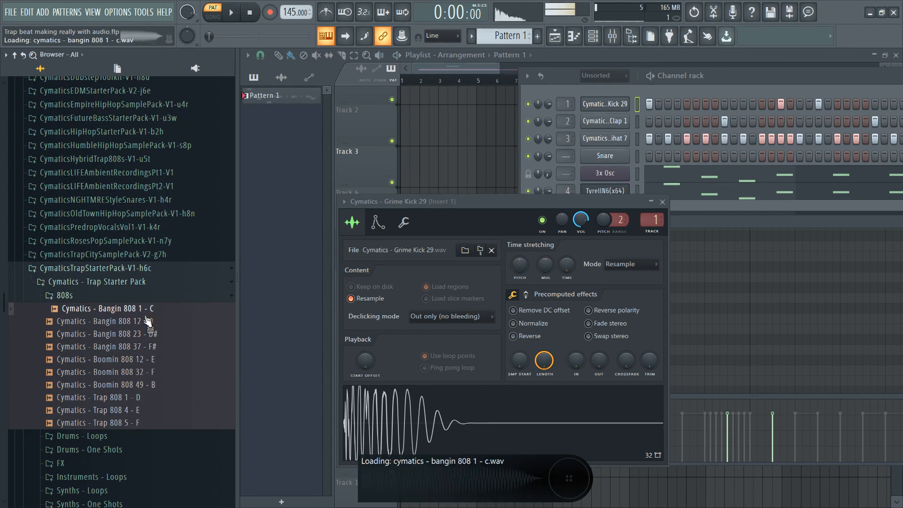
{"action": "left_click", "coordinate": [150, 334]}
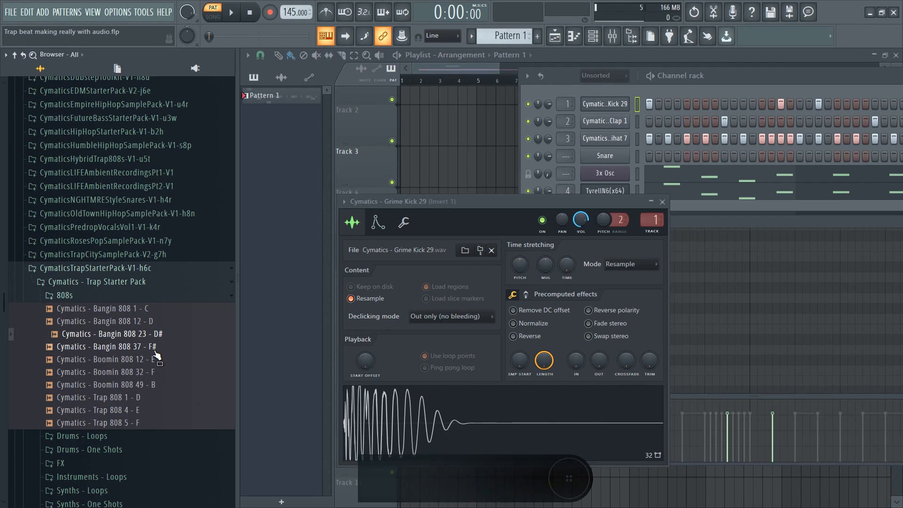
{"action": "left_click", "coordinate": [160, 359]}
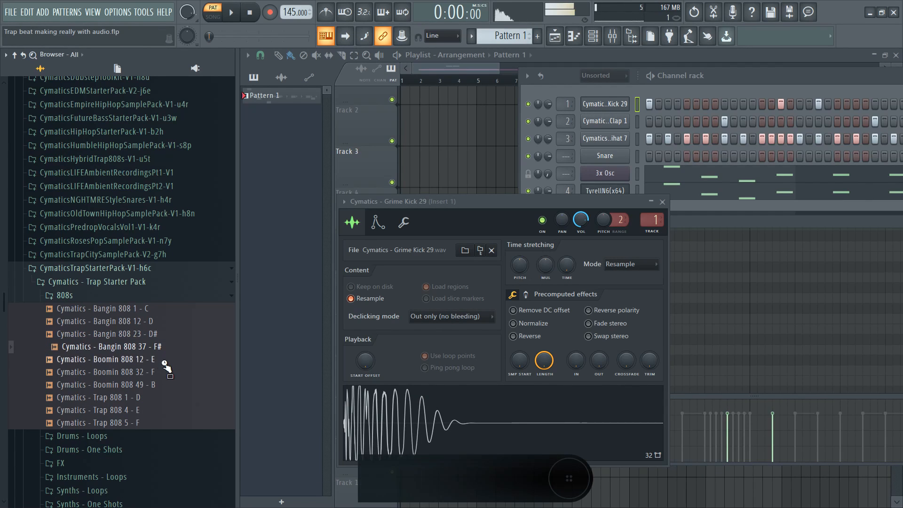
{"action": "left_click", "coordinate": [168, 372]}
{"action": "left_click", "coordinate": [167, 385]}
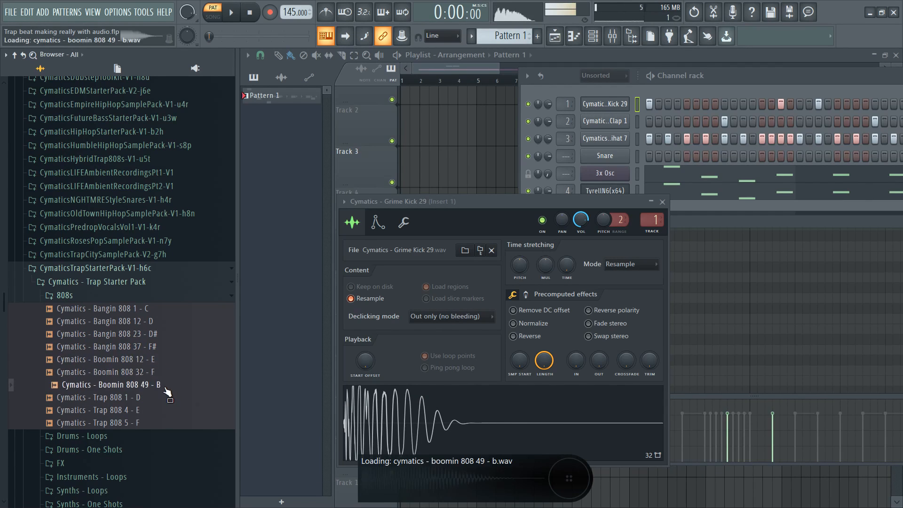
Step: Compare Trap 808 1, Bangin and Boomin 808s, settling on Bangin 808 12 - D
{"action": "left_click", "coordinate": [149, 398]}
{"action": "left_click", "coordinate": [154, 348]}
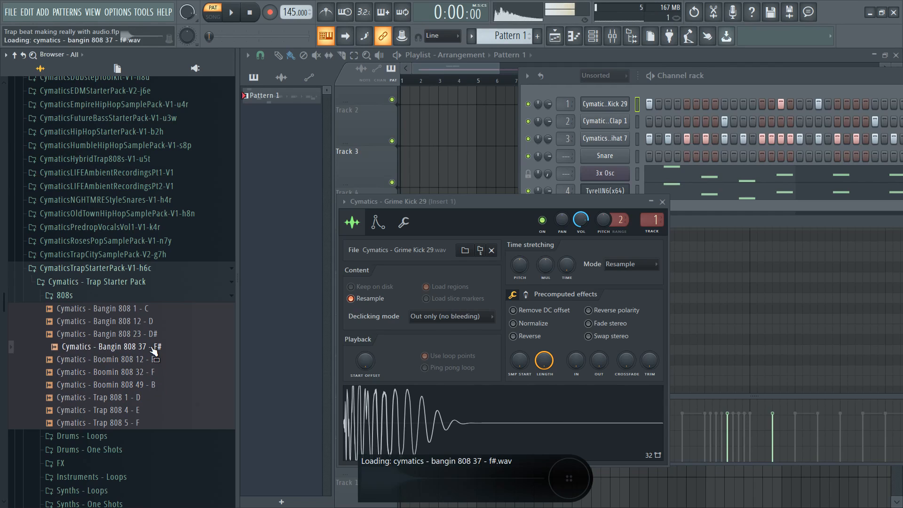
{"action": "left_click", "coordinate": [152, 362]}
{"action": "left_click", "coordinate": [158, 334]}
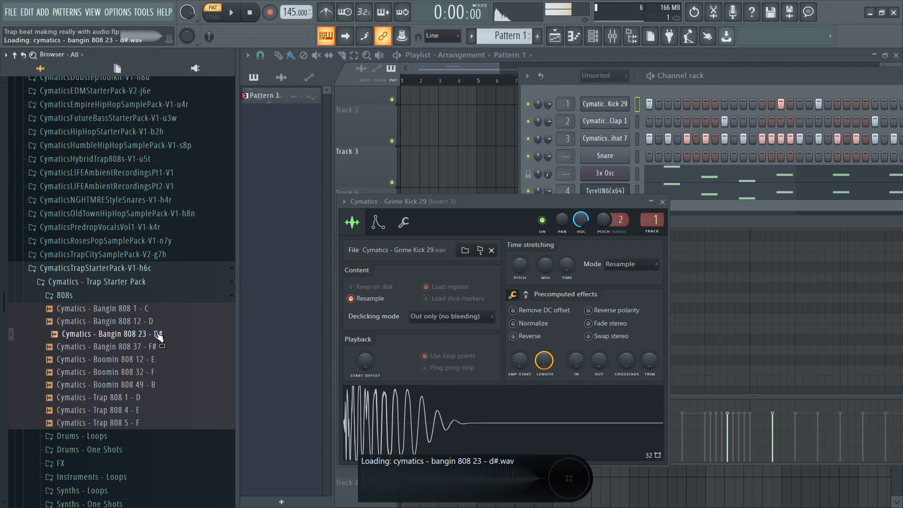
{"action": "left_click", "coordinate": [156, 322]}
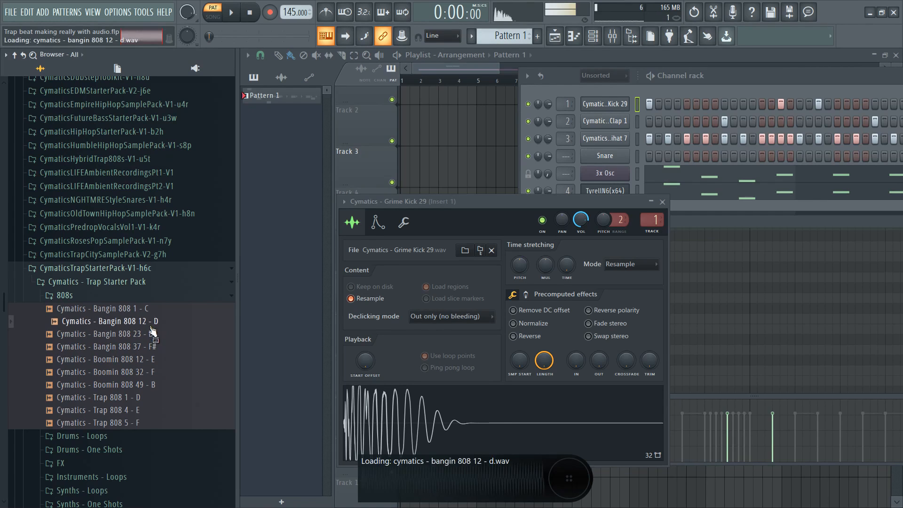
{"action": "left_click", "coordinate": [157, 359]}
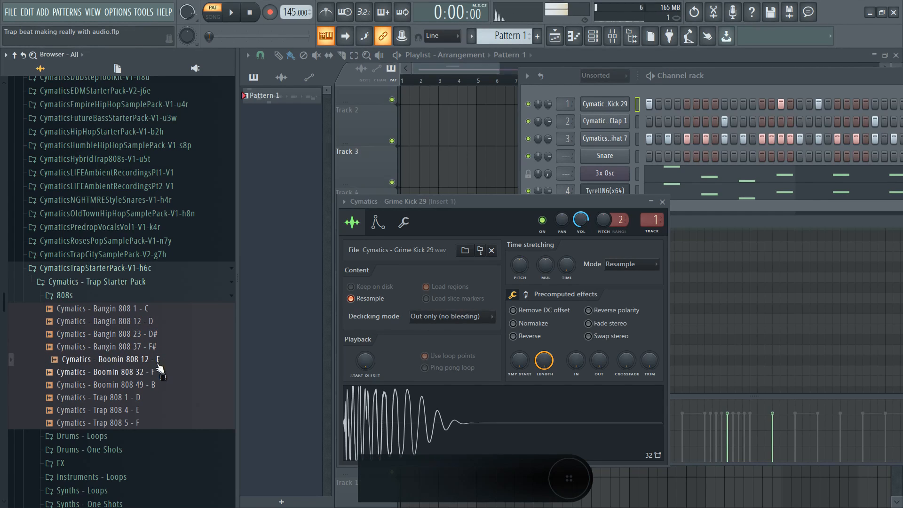
{"action": "left_click", "coordinate": [159, 371]}
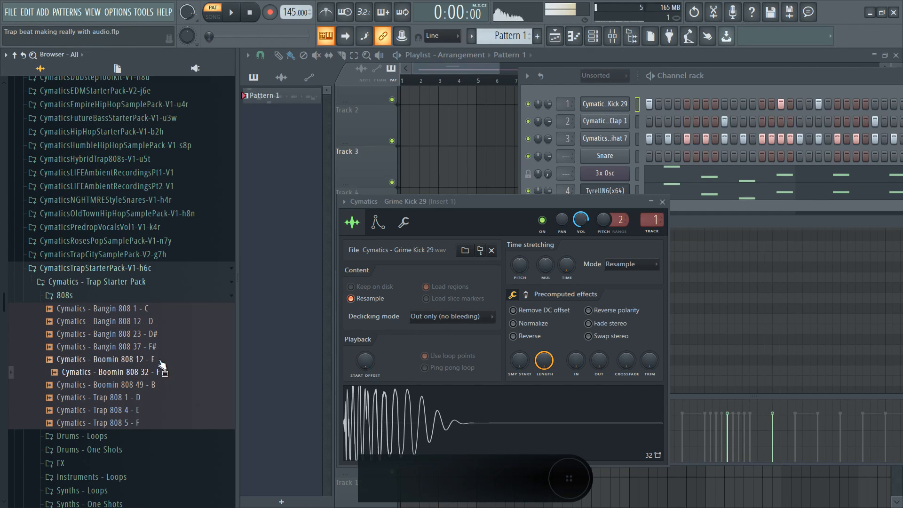
{"action": "left_click", "coordinate": [155, 322]}
{"action": "left_click", "coordinate": [155, 308]}
{"action": "left_click", "coordinate": [155, 323]}
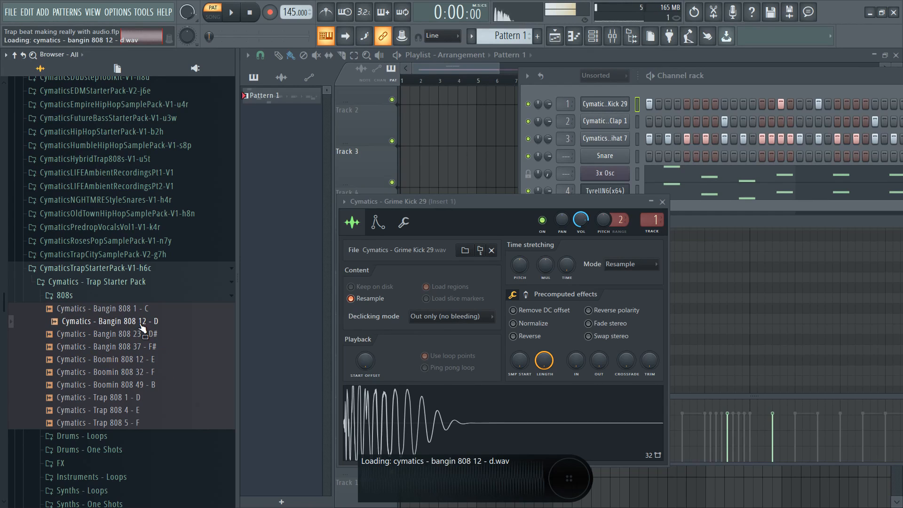
{"action": "right_click", "coordinate": [141, 324]}
Step: Load Bangin 808 12 - D into a new channel and reposition its sampler window
{"action": "left_click", "coordinate": [174, 333]}
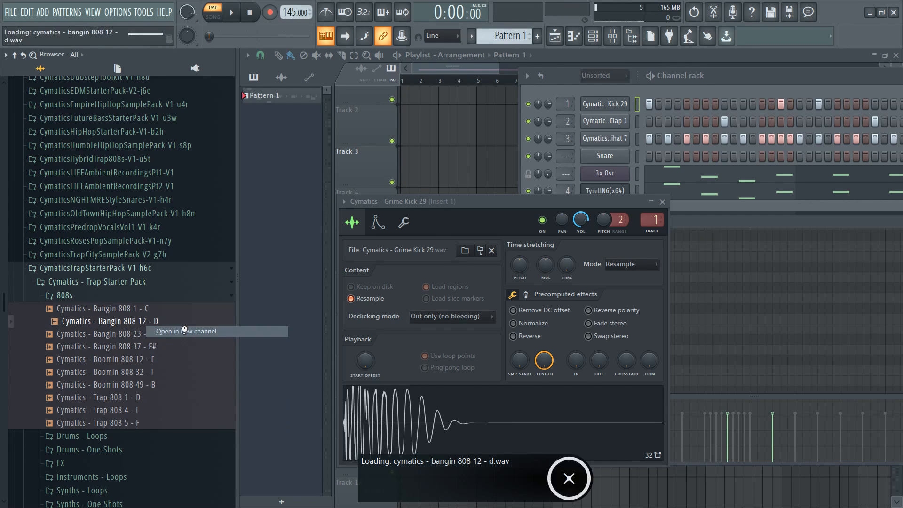
{"action": "left_click", "coordinate": [584, 75]}
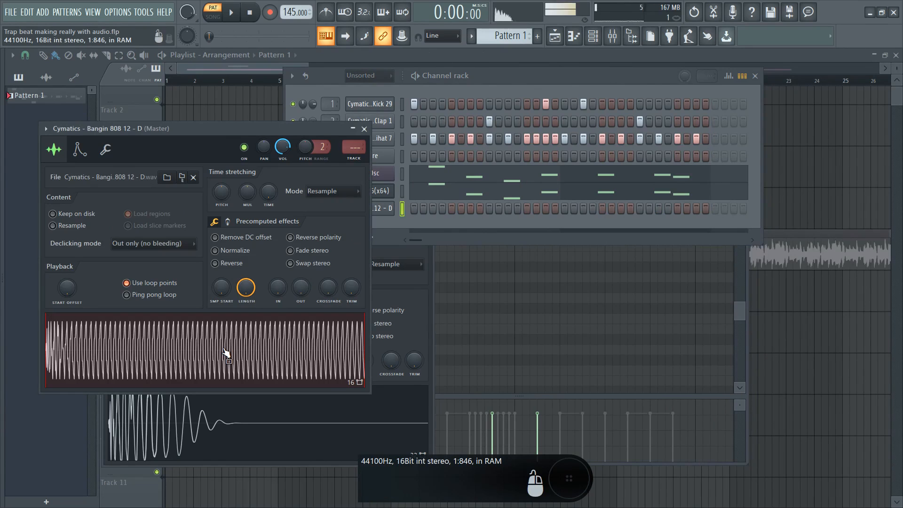
{"action": "left_click", "coordinate": [363, 131]}
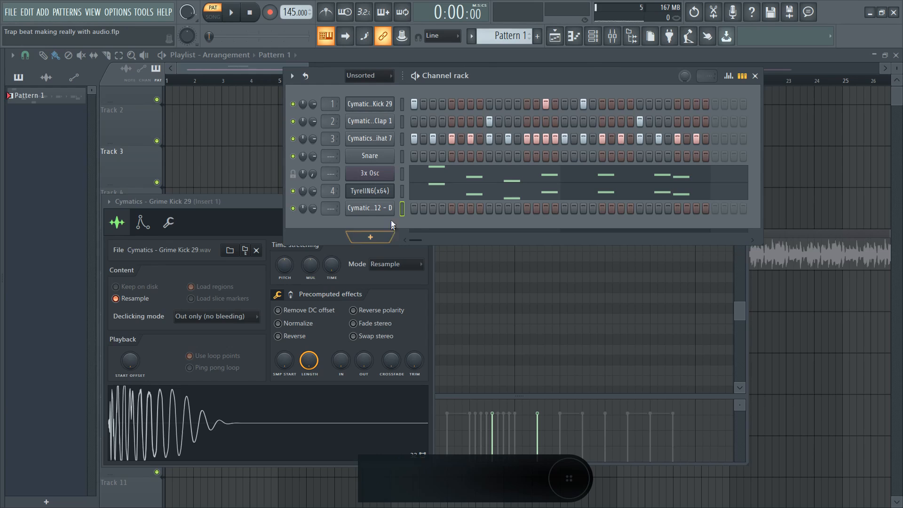
{"action": "left_click", "coordinate": [383, 208]}
{"action": "left_click_drag", "start_coordinate": [319, 133], "coordinate": [346, 133]}
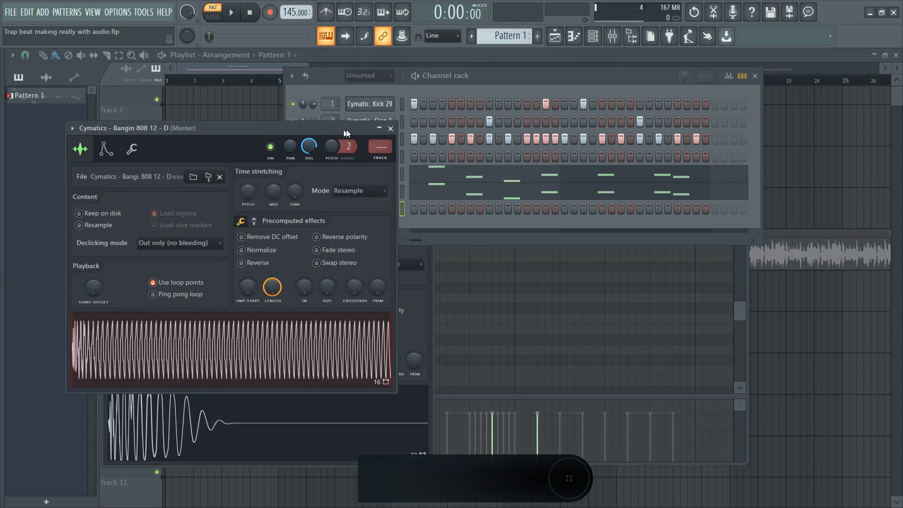
Step: Close the 808 sampler, check the 808 channel's options, then search Windows for 'POINT'
{"action": "left_click", "coordinate": [390, 127]}
{"action": "right_click", "coordinate": [372, 208]}
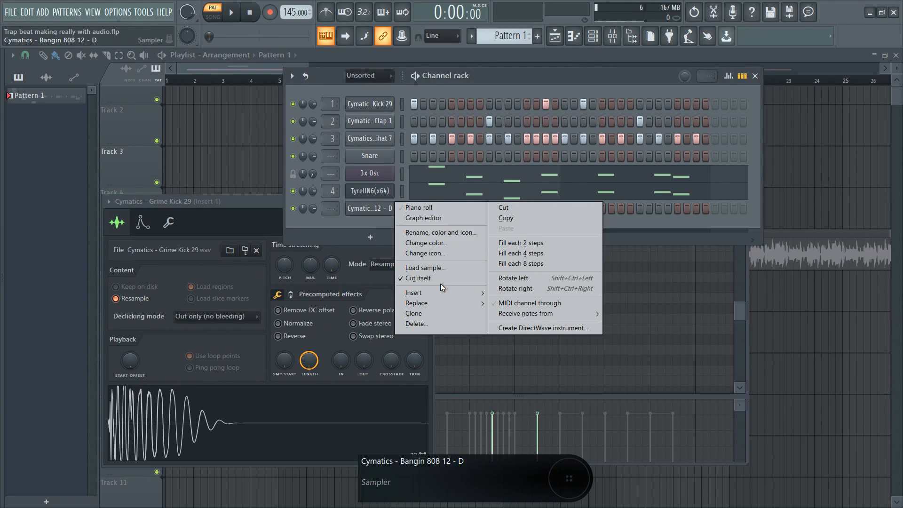
{"action": "left_click", "coordinate": [364, 227]}
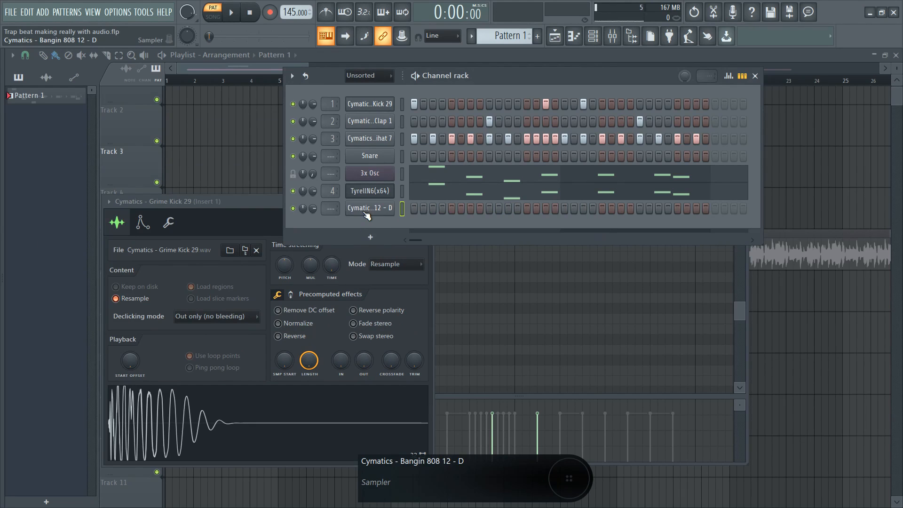
{"action": "right_click", "coordinate": [366, 211]}
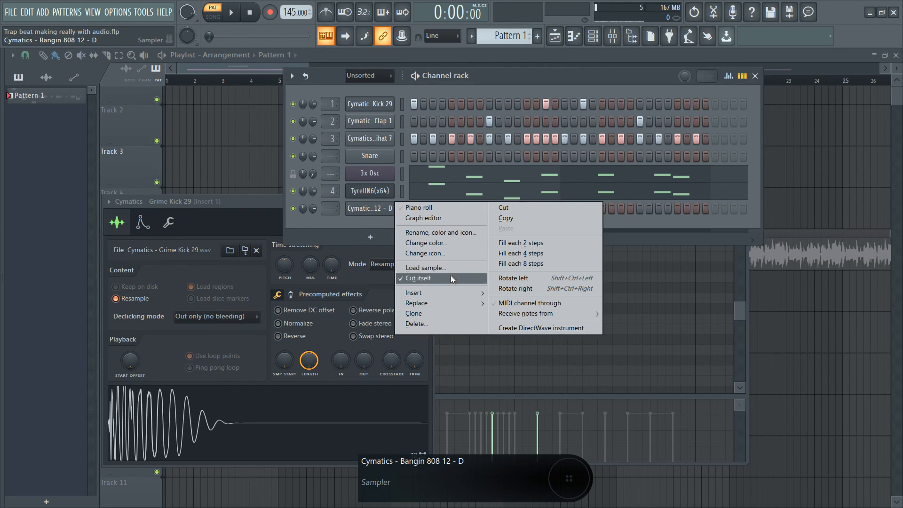
{"action": "left_click", "coordinate": [366, 224]}
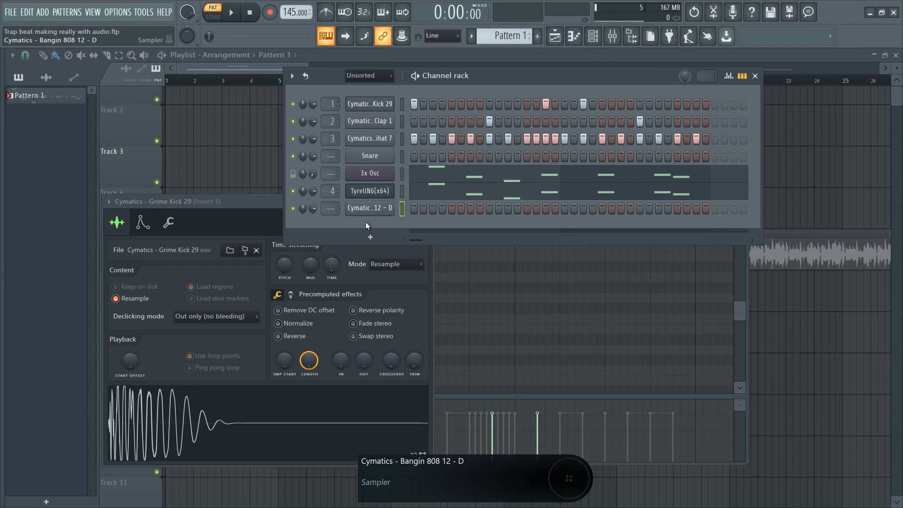
{"action": "key", "text": "super"}
{"action": "type", "text": "POIN"}
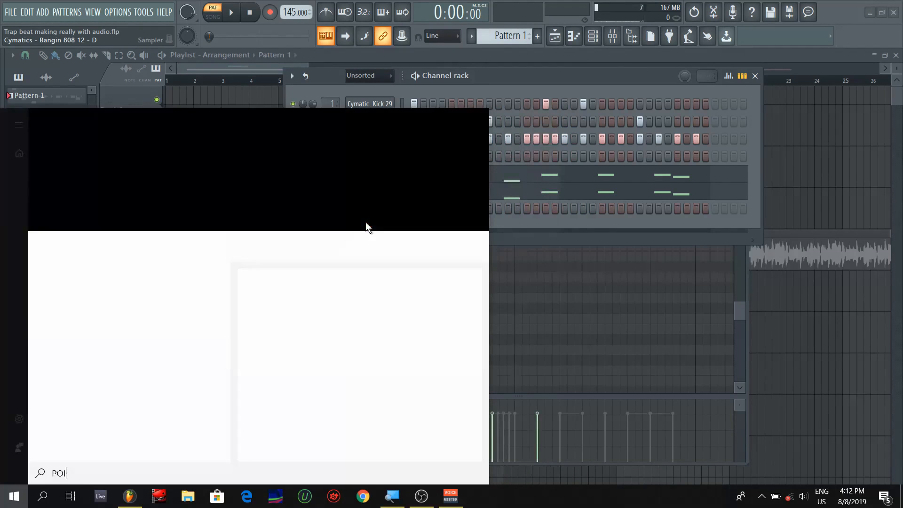
{"action": "type", "text": "T"}
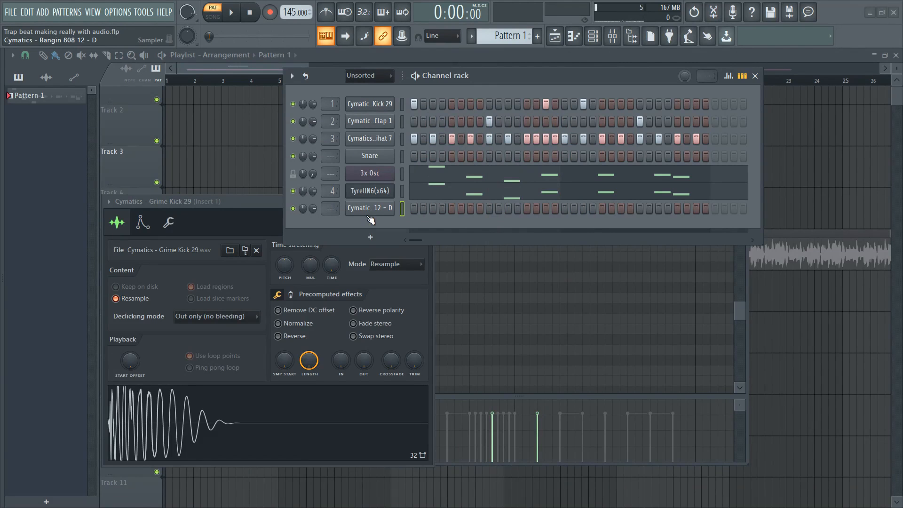
Step: Shift the channel rack further left on screen
{"action": "left_click_drag", "start_coordinate": [503, 74], "coordinate": [478, 70]}
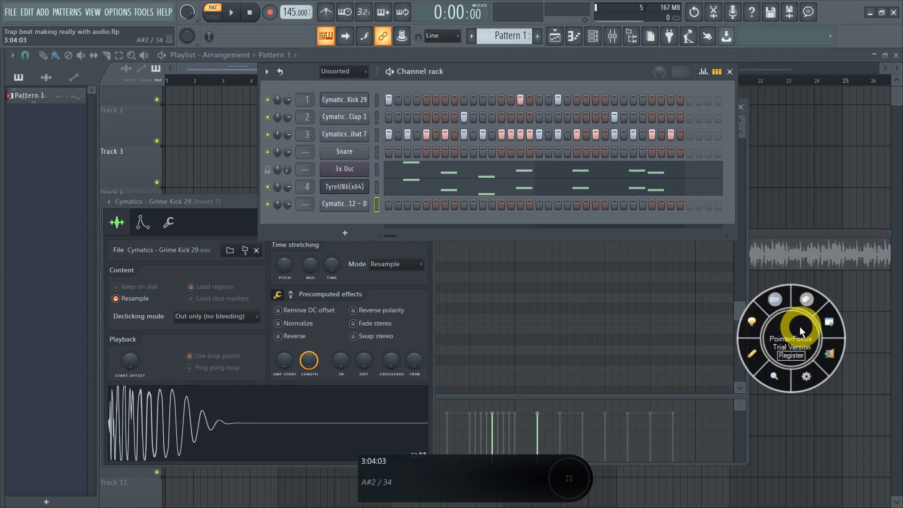
{"action": "left_click_drag", "start_coordinate": [800, 327], "coordinate": [853, 476]}
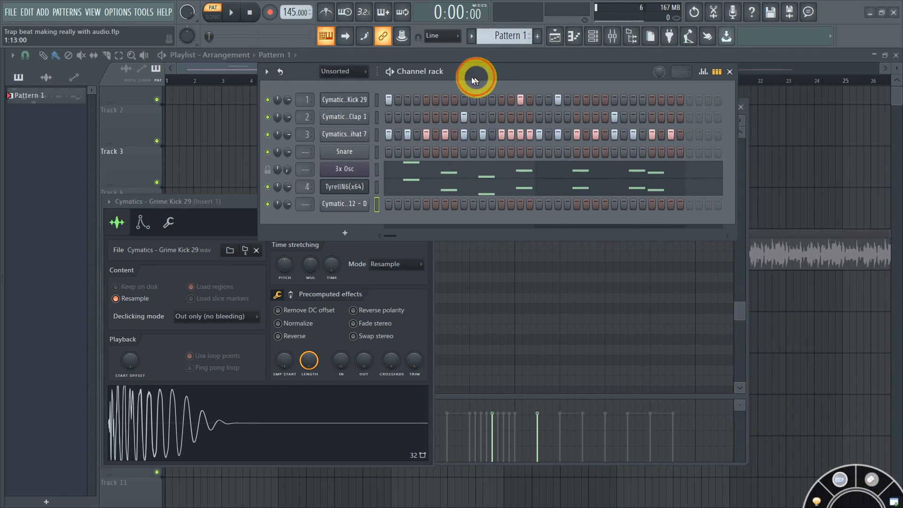
{"action": "left_click_drag", "start_coordinate": [477, 78], "coordinate": [465, 80]}
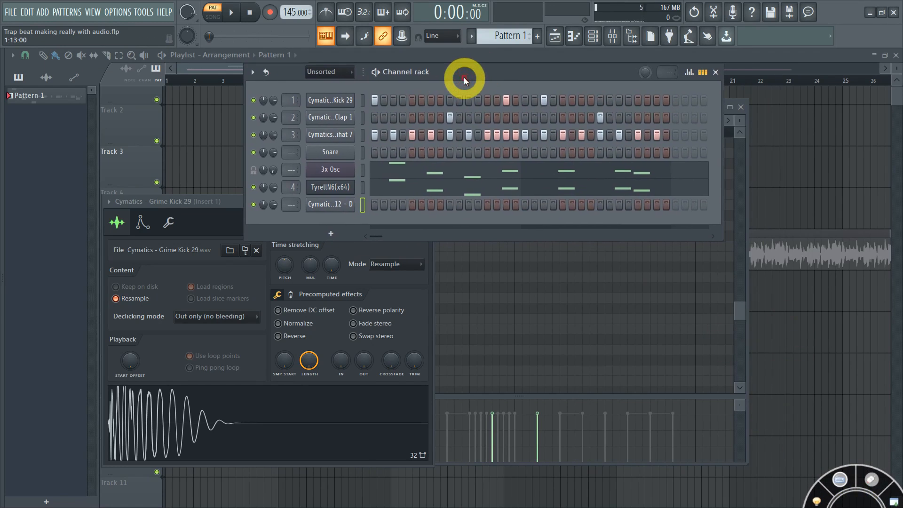
Step: Reopen the 808 sampler settings and drag the window down and right below the rack
{"action": "left_click", "coordinate": [350, 204]}
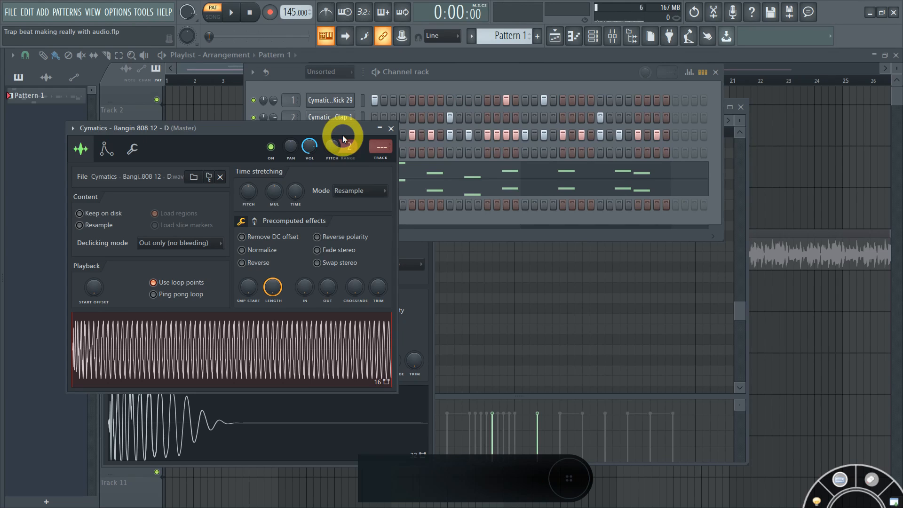
{"action": "left_click", "coordinate": [391, 129]}
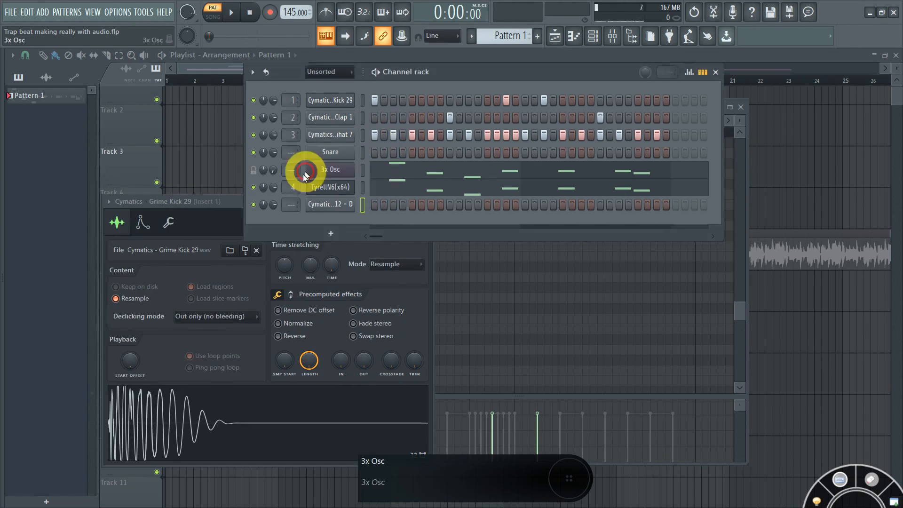
{"action": "left_click", "coordinate": [336, 208]}
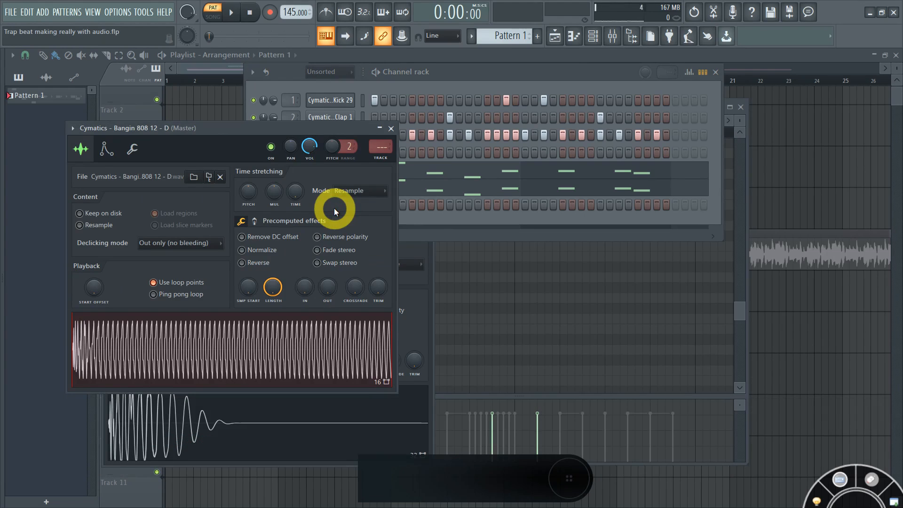
{"action": "left_click", "coordinate": [391, 129]}
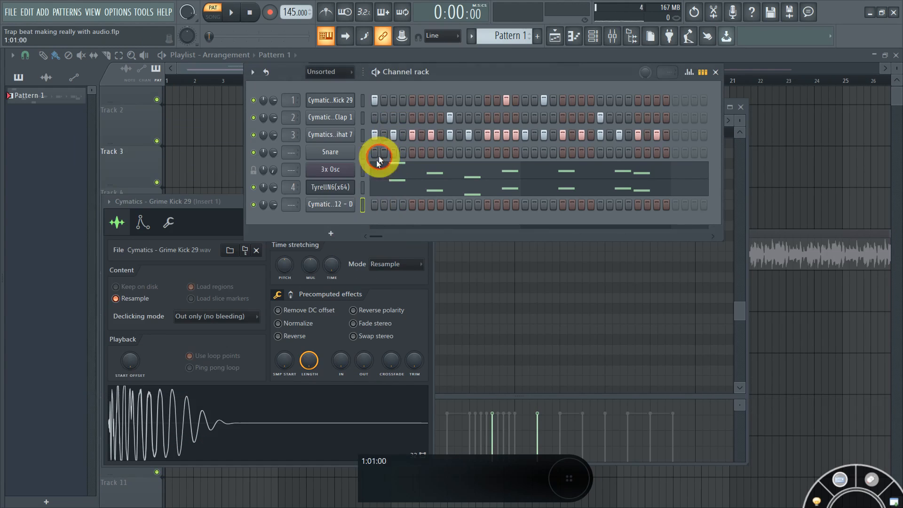
{"action": "left_click", "coordinate": [340, 208]}
{"action": "left_click_drag", "start_coordinate": [263, 128], "coordinate": [362, 151]}
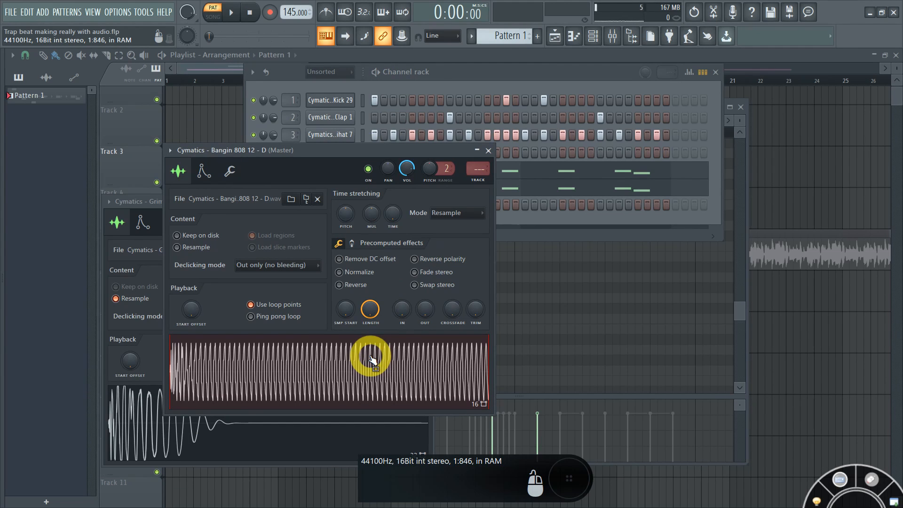
{"action": "left_click_drag", "start_coordinate": [394, 154], "coordinate": [468, 179]}
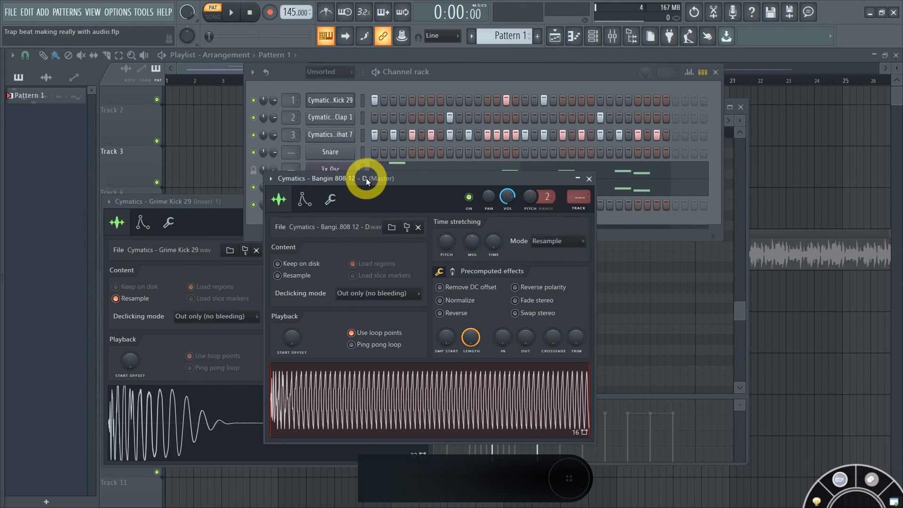
{"action": "key", "text": "super+equal"}
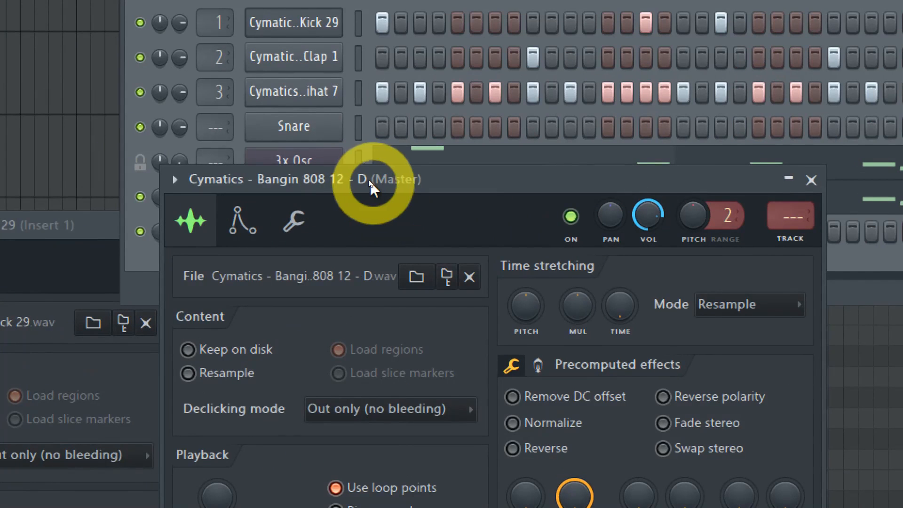
{"action": "key", "text": "super+minus"}
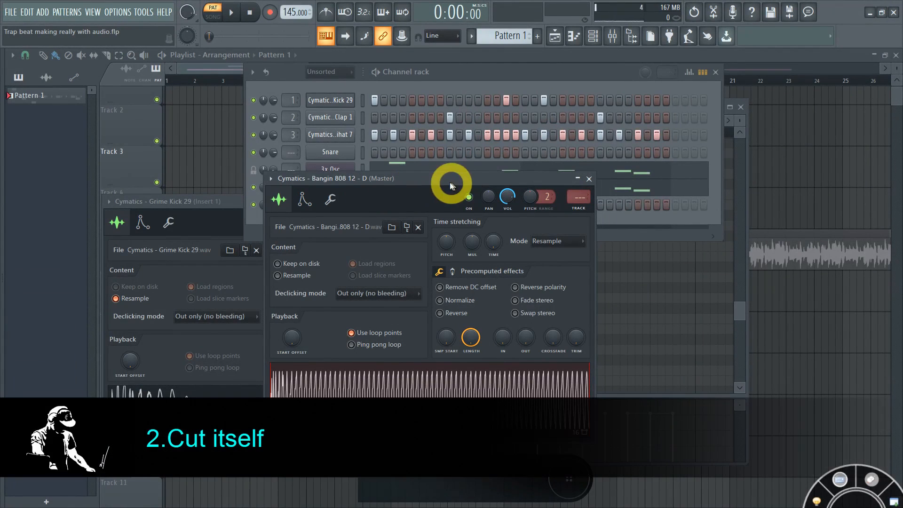
Step: Lower the 808 sampler window and switch on the first step of the Bangin 808 12 - D row
{"action": "left_click_drag", "start_coordinate": [439, 178], "coordinate": [430, 242]}
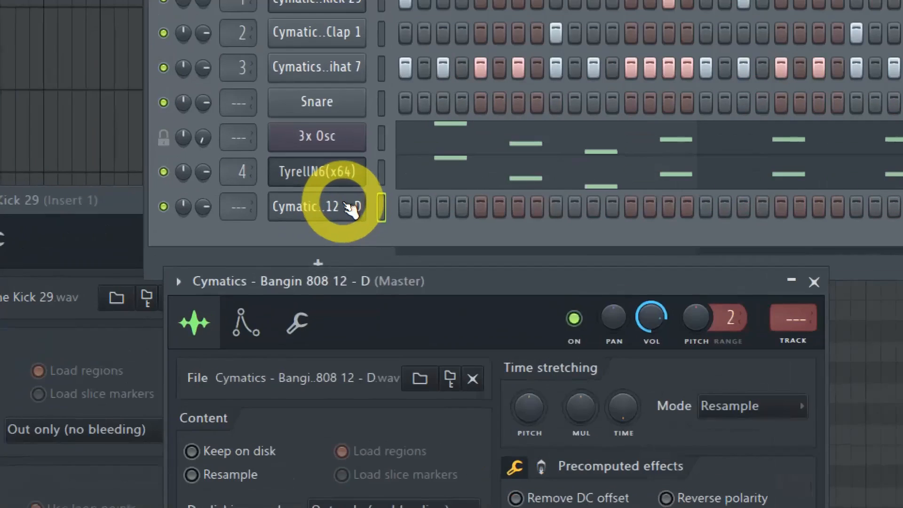
{"action": "right_click", "coordinate": [348, 206]}
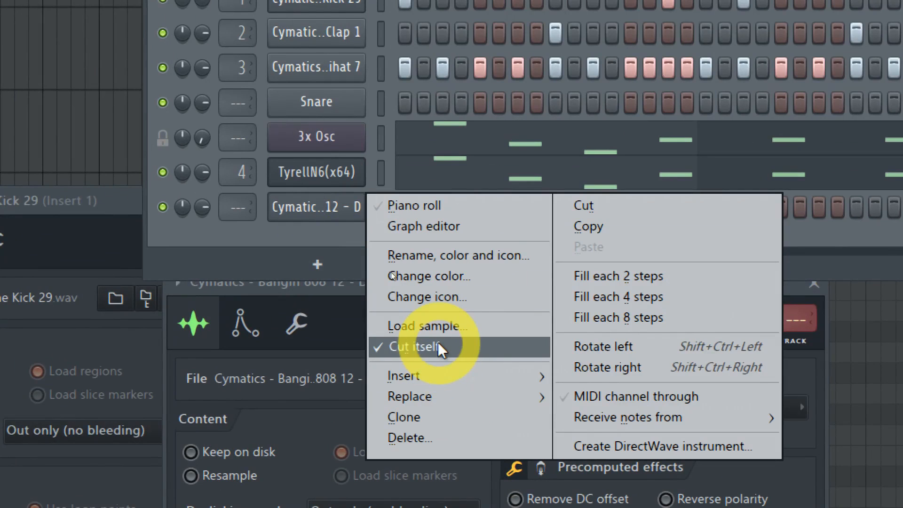
{"action": "left_click", "coordinate": [295, 216]}
{"action": "key", "text": "super+minus"}
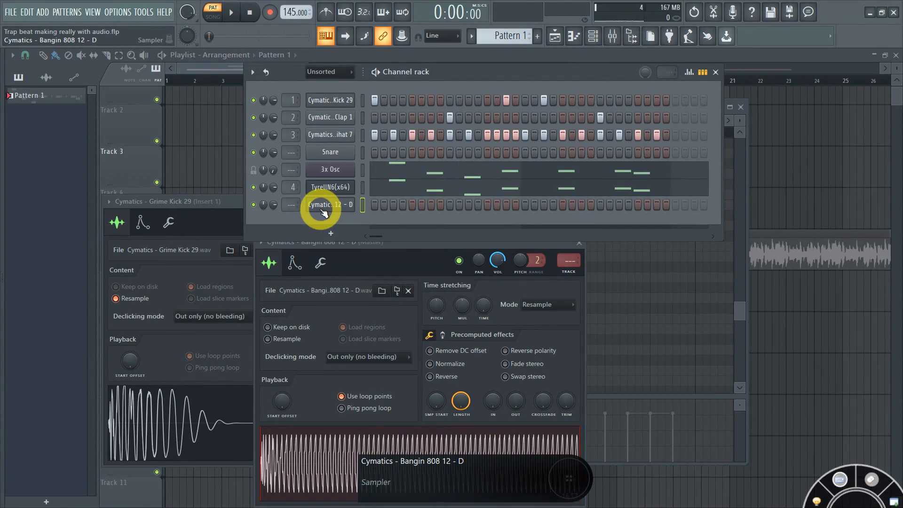
{"action": "left_click_drag", "start_coordinate": [382, 242], "coordinate": [384, 242]}
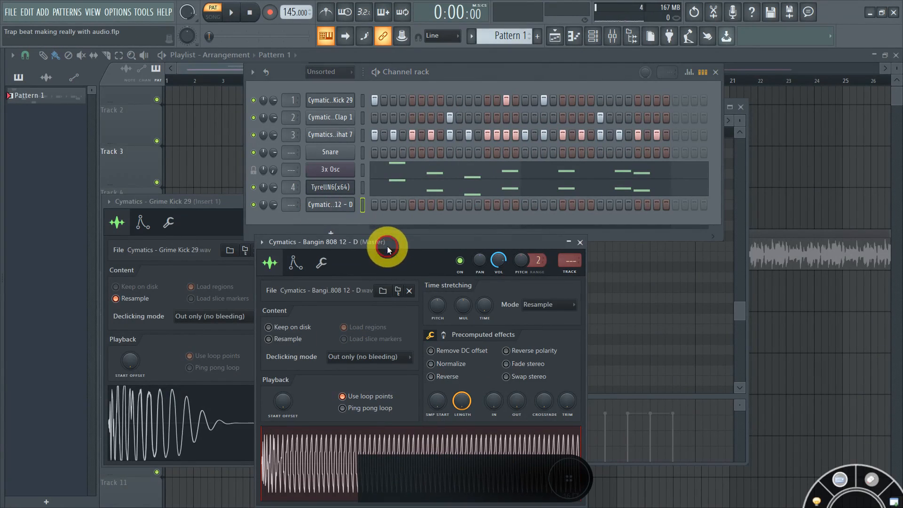
{"action": "left_click", "coordinate": [375, 208]}
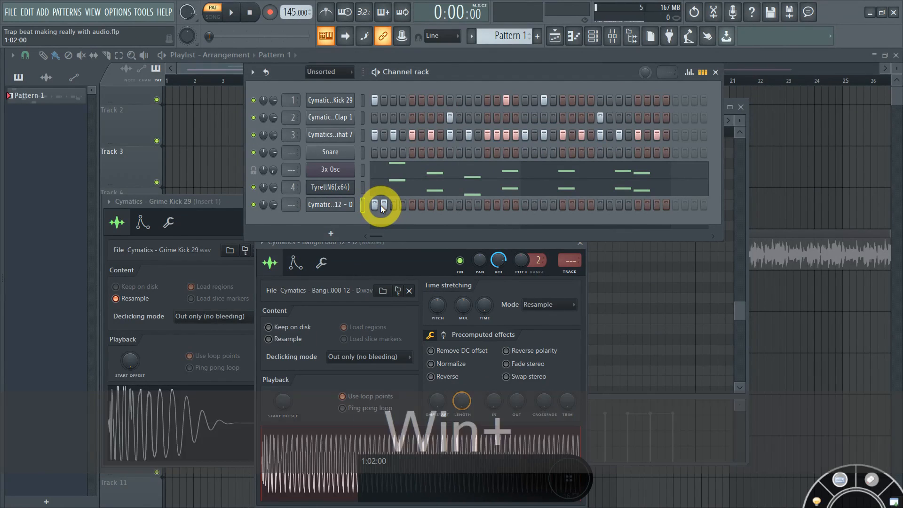
{"action": "key", "text": "super+plus"}
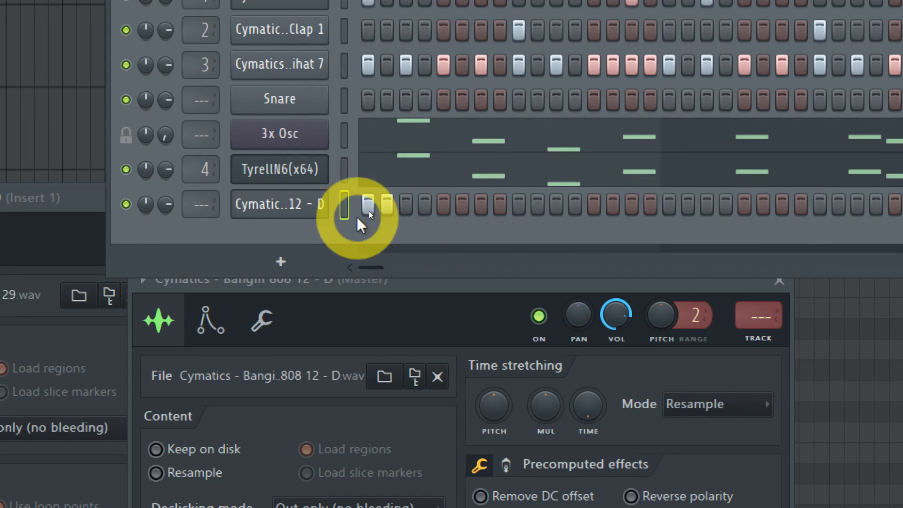
Step: Reset the 808 row so only its first step is on
{"action": "left_click", "coordinate": [387, 204]}
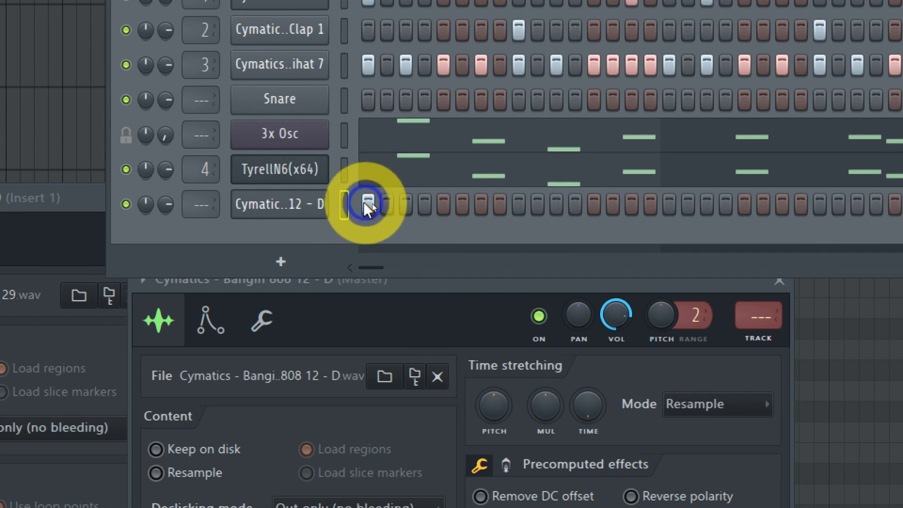
{"action": "left_click", "coordinate": [368, 203]}
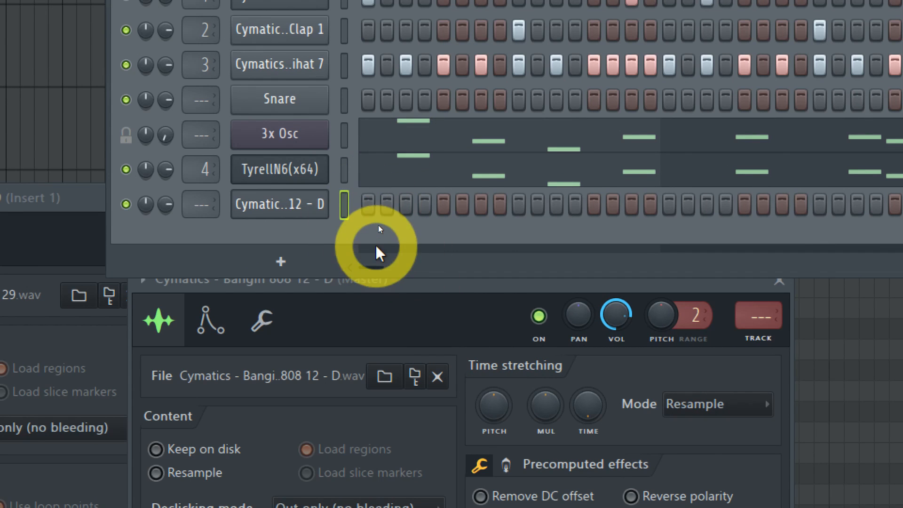
{"action": "key", "text": "super+minus"}
{"action": "left_click", "coordinate": [361, 206]}
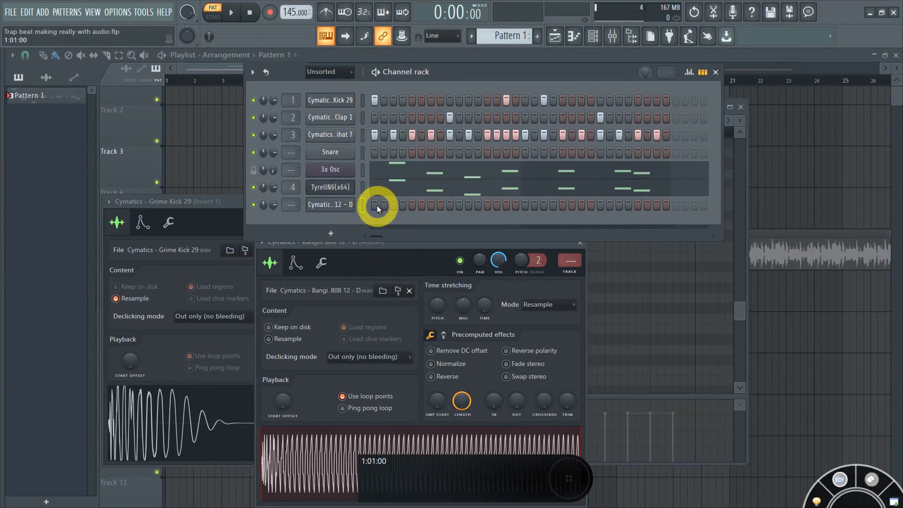
{"action": "left_click", "coordinate": [377, 205]}
Step: Play the pattern with the 808 soloed, then unsolo it and stop playback
{"action": "left_click", "coordinate": [376, 72]}
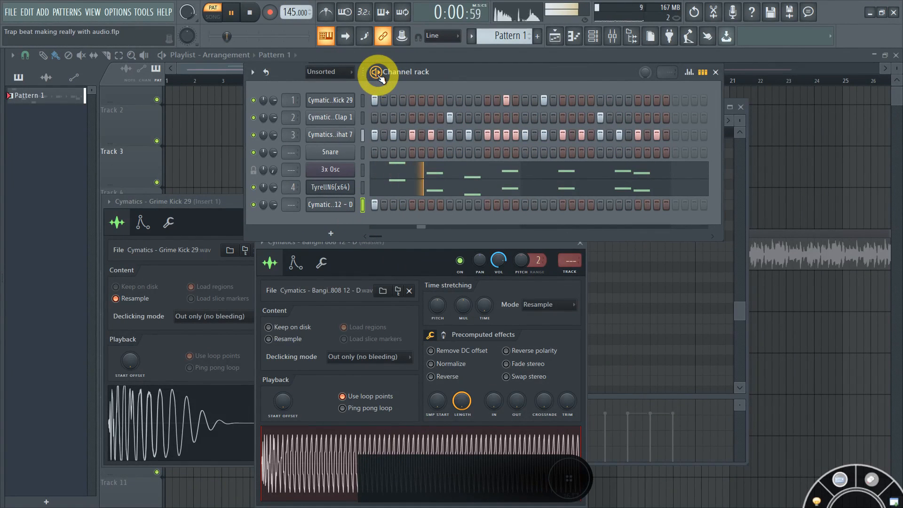
{"action": "left_click", "coordinate": [256, 206], "text": "ctrl"}
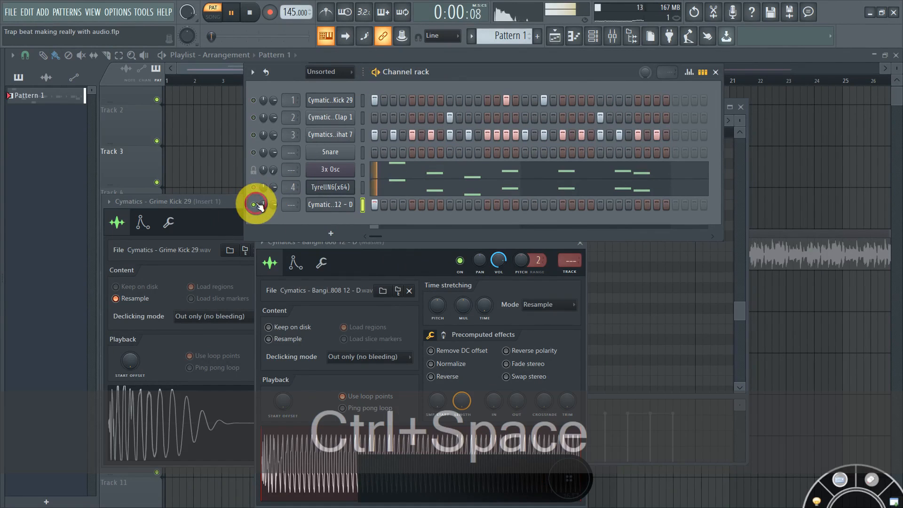
{"action": "key", "text": "ctrl+space"}
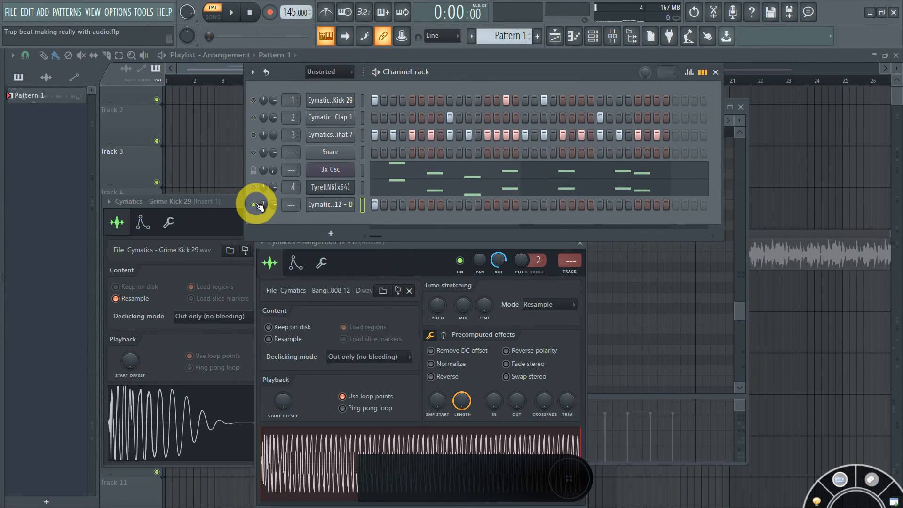
{"action": "key", "text": "space"}
{"action": "left_click", "coordinate": [256, 205], "text": "ctrl"}
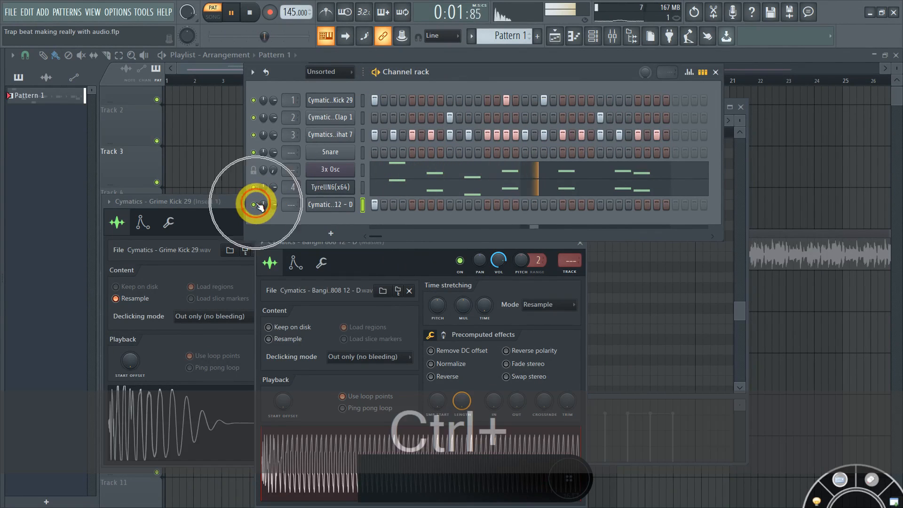
{"action": "key", "text": "ctrl+space"}
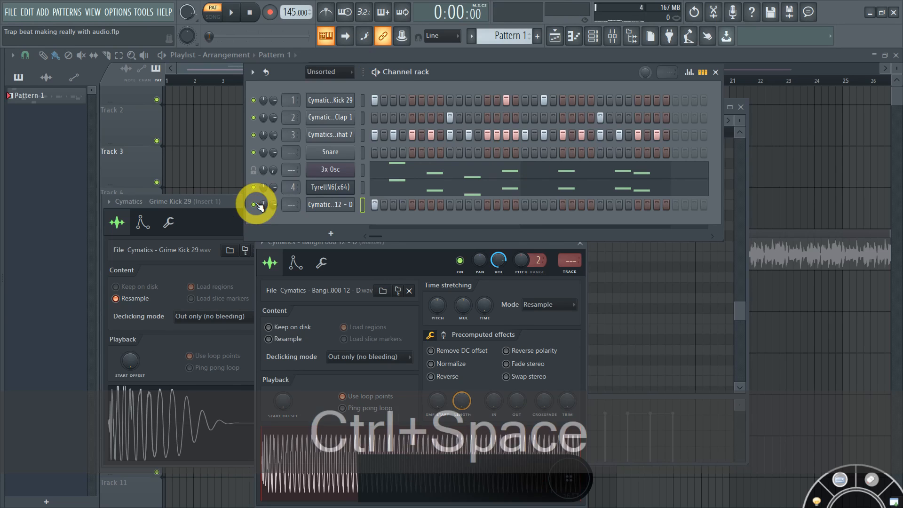
{"action": "right_click", "coordinate": [324, 204]}
{"action": "left_click", "coordinate": [331, 219]}
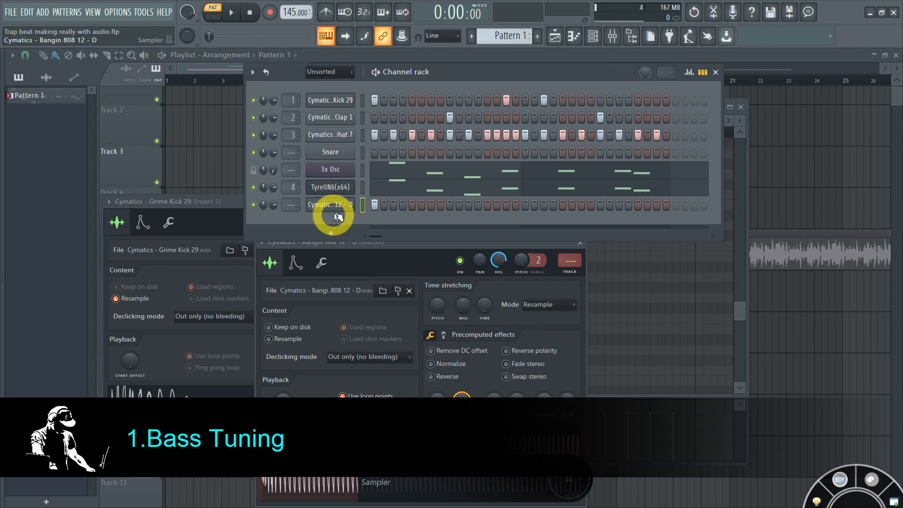
Step: In the 808 sampler's Miscellaneous tab, change the root note from C5 to D5
{"action": "left_click", "coordinate": [341, 207]}
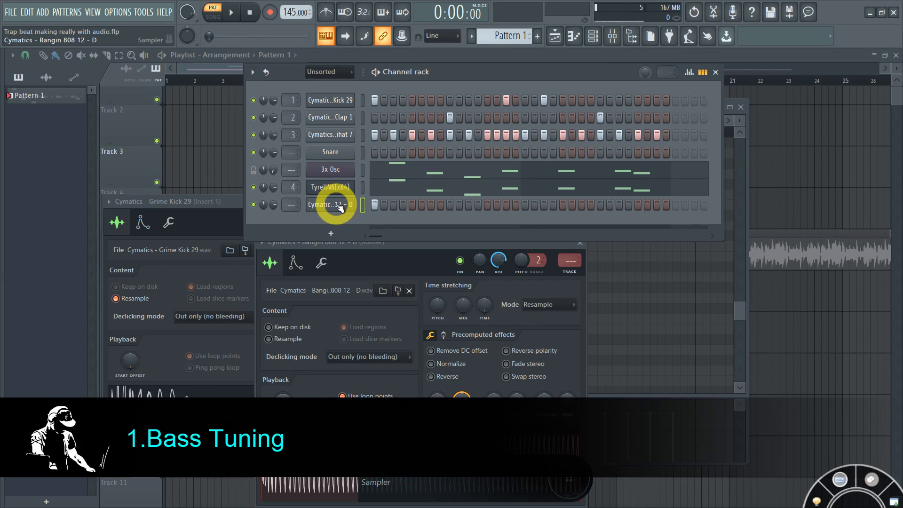
{"action": "left_click_drag", "start_coordinate": [389, 242], "coordinate": [394, 162]}
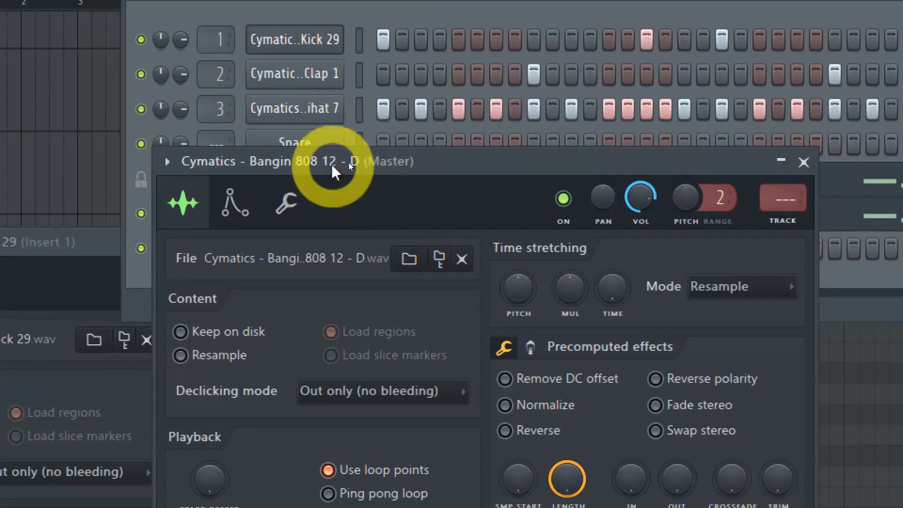
{"action": "left_click_drag", "start_coordinate": [369, 159], "coordinate": [377, 136]}
{"action": "left_click", "coordinate": [305, 157]}
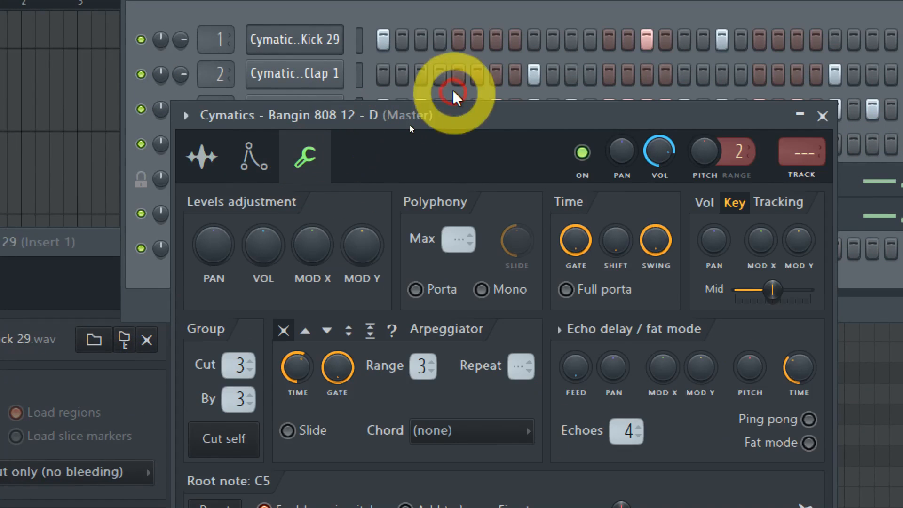
{"action": "left_click_drag", "start_coordinate": [445, 107], "coordinate": [436, 49]}
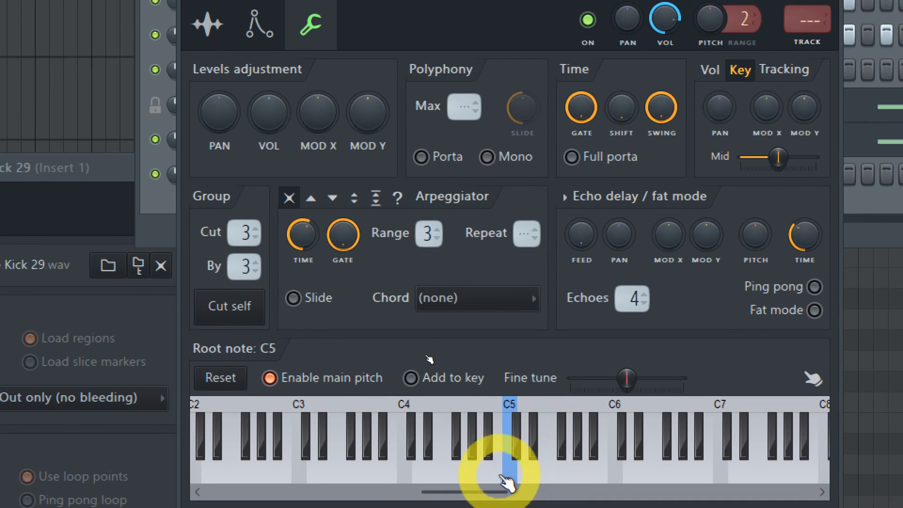
{"action": "left_click", "coordinate": [529, 476]}
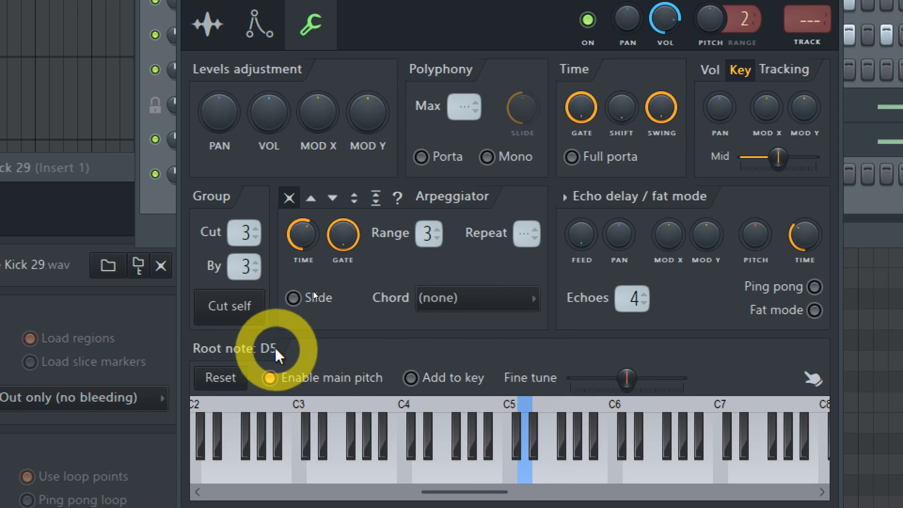
{"action": "key", "text": "super+minus"}
{"action": "key", "text": "super+minus"}
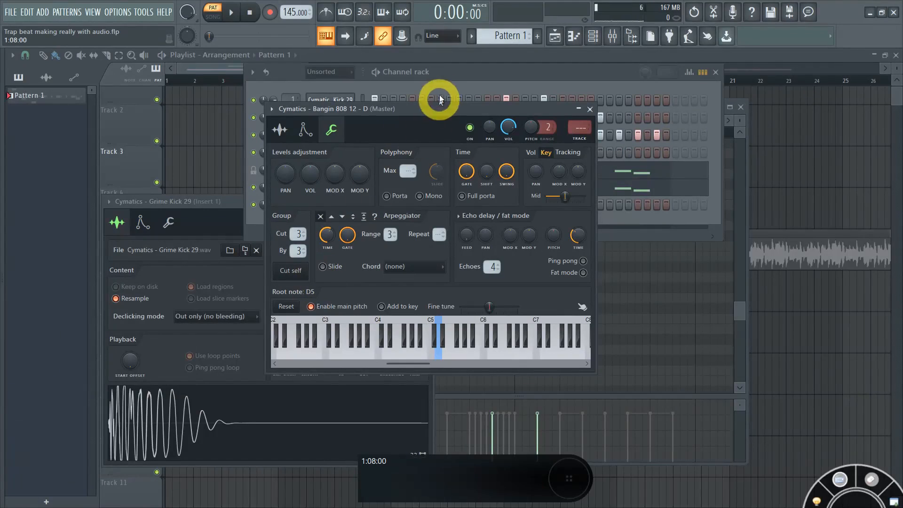
{"action": "left_click", "coordinate": [442, 76]}
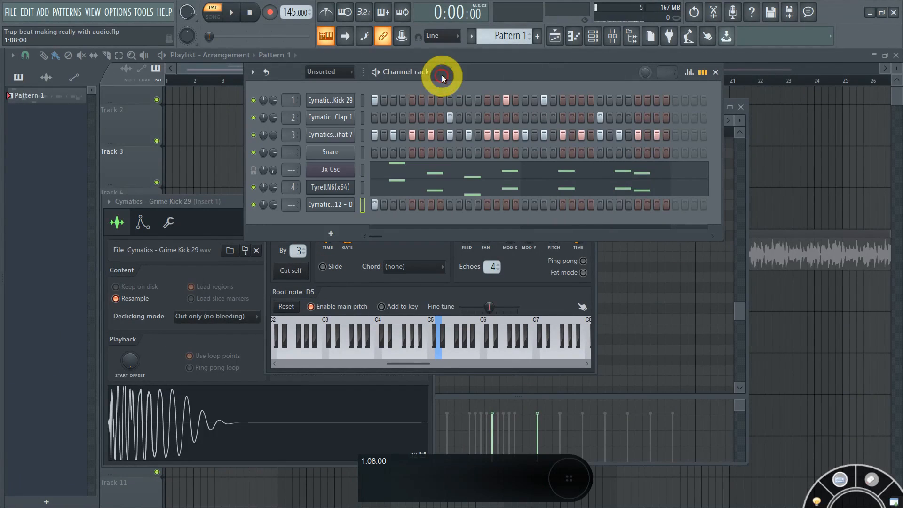
Step: Enable the first step of the Bangin 808 12 - D row and briefly audition the pattern
{"action": "left_click", "coordinate": [376, 206]}
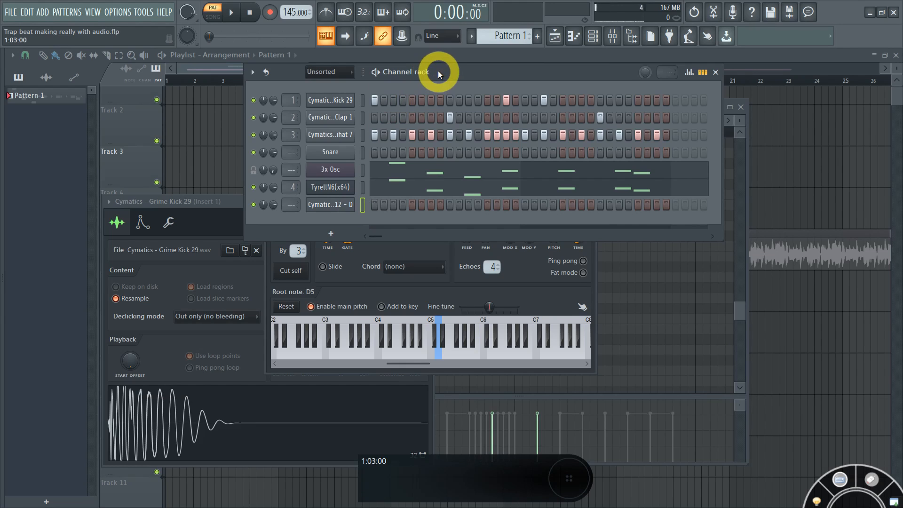
{"action": "left_click", "coordinate": [377, 72]}
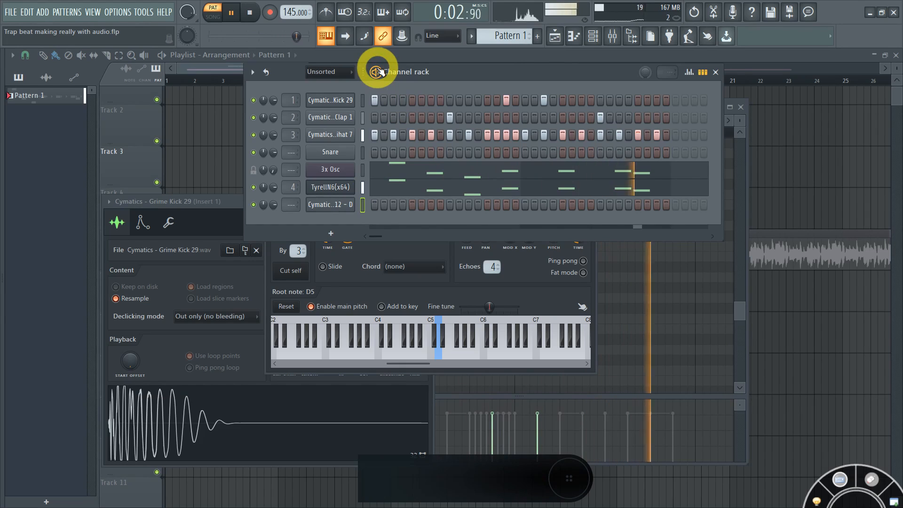
{"action": "left_click", "coordinate": [377, 72]}
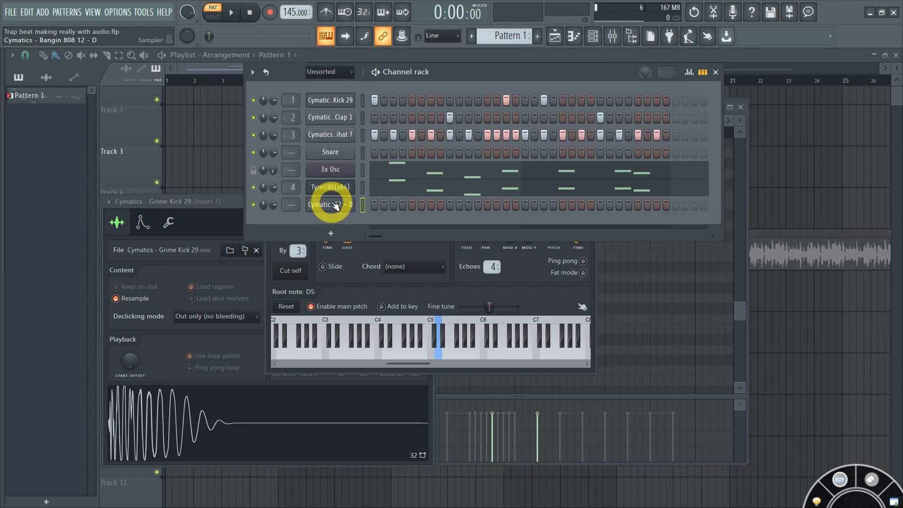
Step: Solo the Grime Kick 29 channel, audition it, then unsolo it
{"action": "left_click", "coordinate": [363, 100]}
{"action": "left_click", "coordinate": [254, 100], "text": "ctrl"}
{"action": "key", "text": "ctrl+space"}
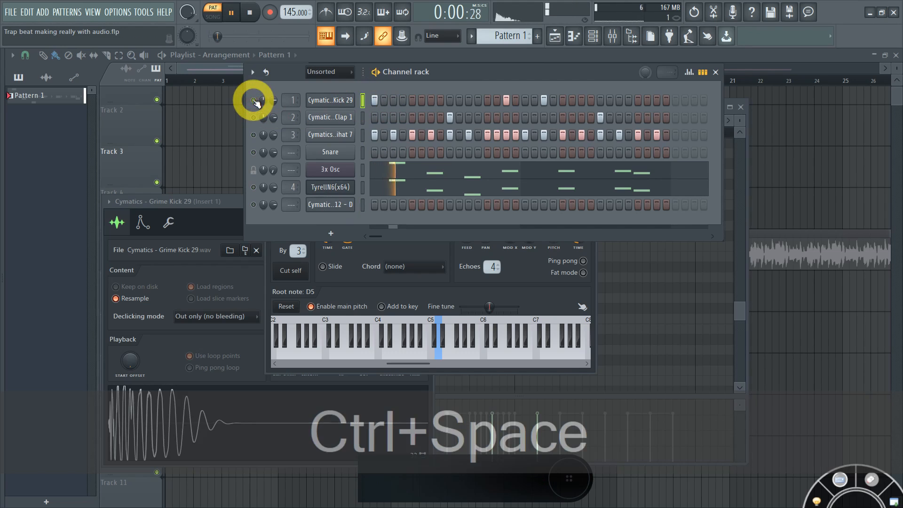
{"action": "key", "text": "space"}
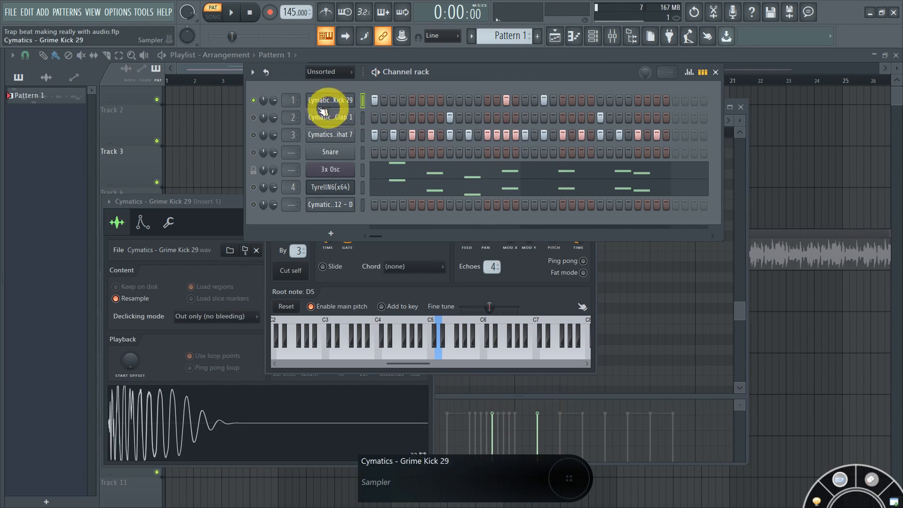
{"action": "left_click", "coordinate": [254, 101], "text": "ctrl"}
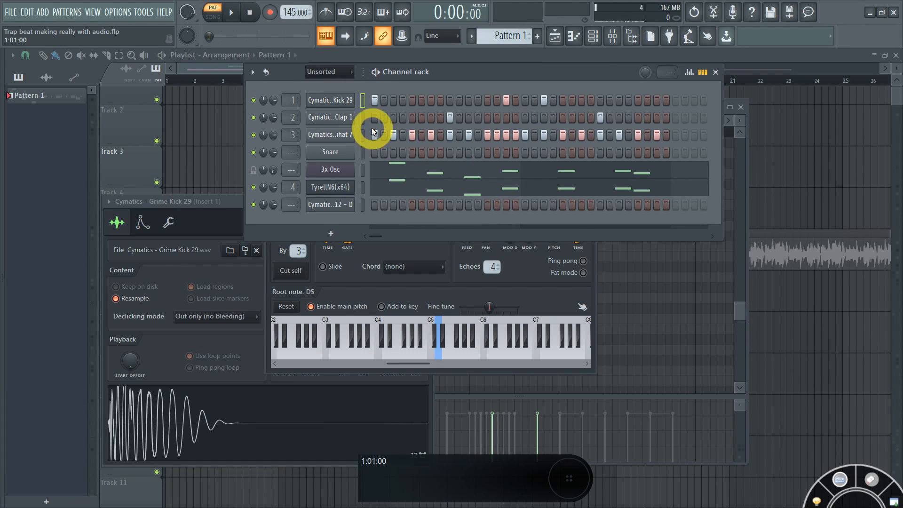
Step: Copy the Kick 29 step pattern and paste it onto the Bangin 808 row
{"action": "right_click", "coordinate": [353, 102]}
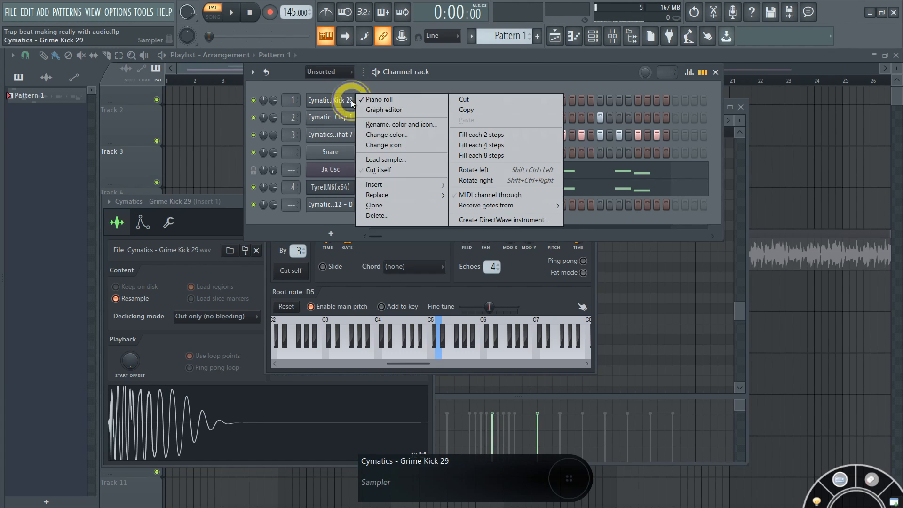
{"action": "left_click", "coordinate": [476, 113]}
{"action": "right_click", "coordinate": [334, 205]}
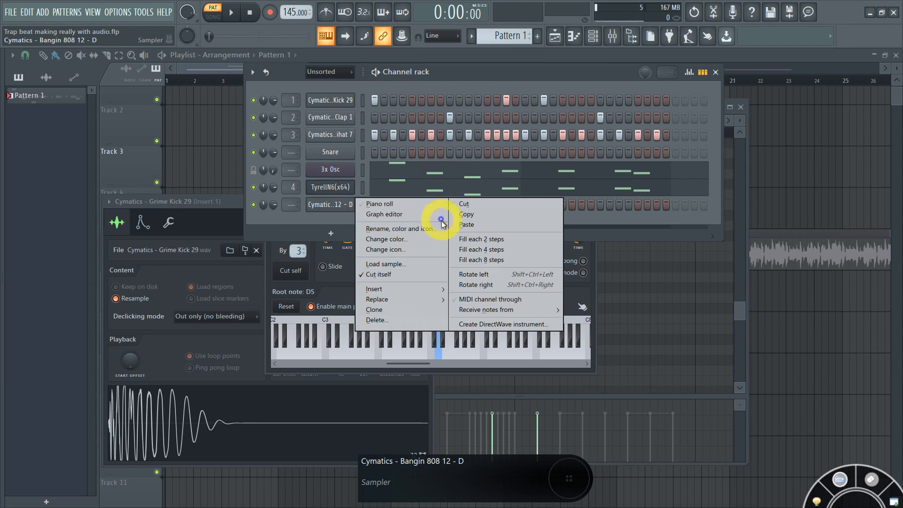
{"action": "left_click", "coordinate": [464, 225]}
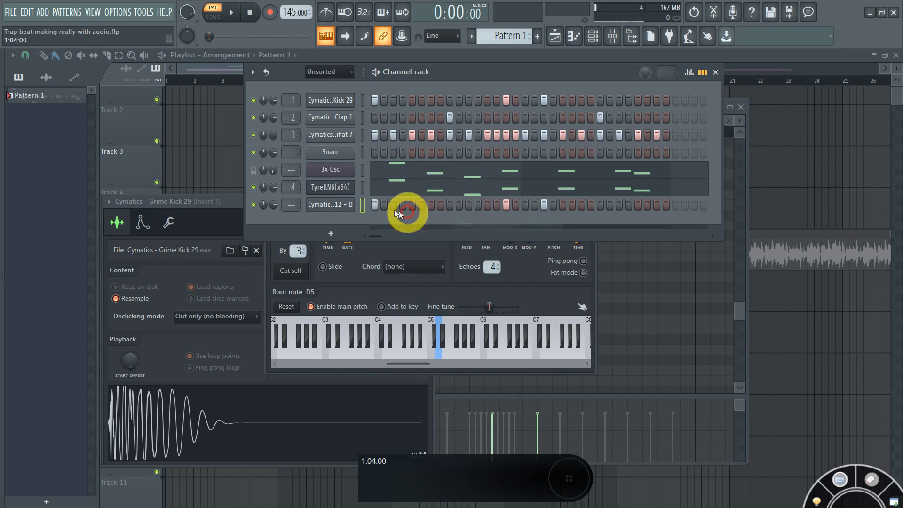
{"action": "right_click", "coordinate": [345, 206]}
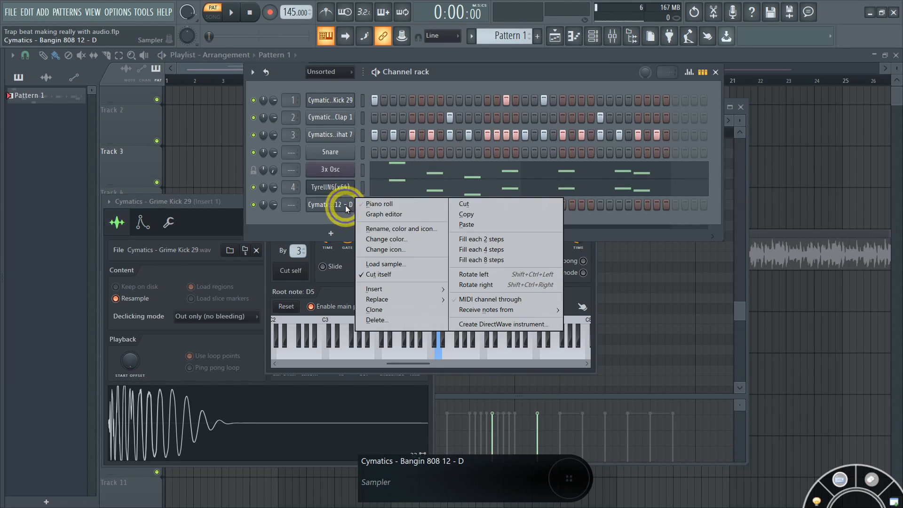
Step: Paste the copied notes into the 808 piano roll, then solo the 808 and audition it
{"action": "left_click", "coordinate": [378, 205]}
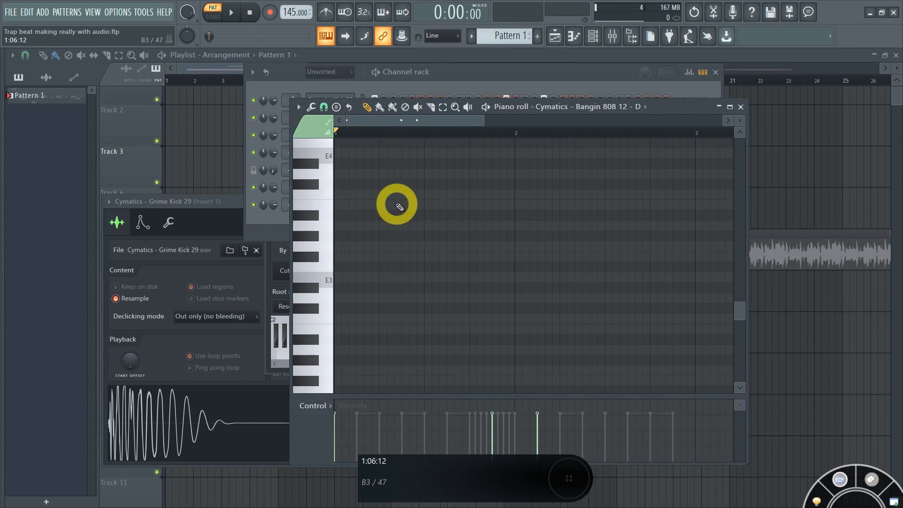
{"action": "key", "text": "ctrl+v"}
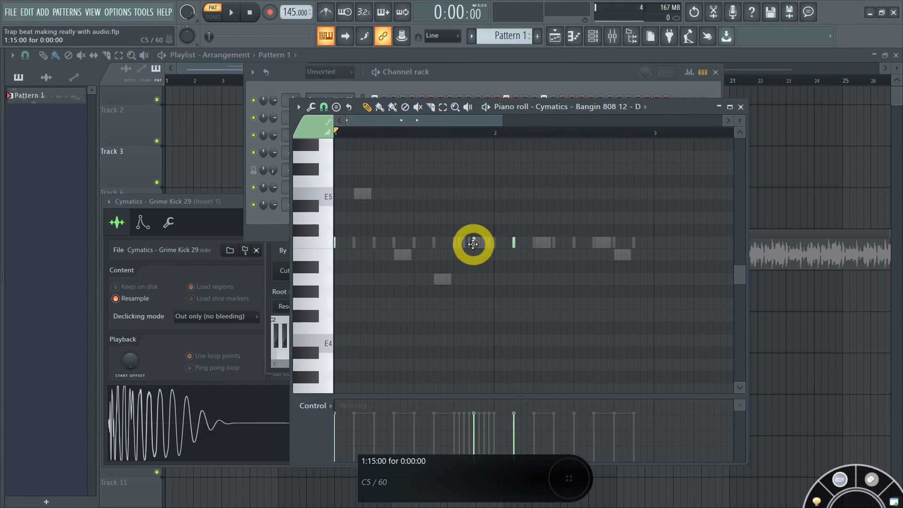
{"action": "left_click_drag", "start_coordinate": [514, 242], "coordinate": [513, 244]}
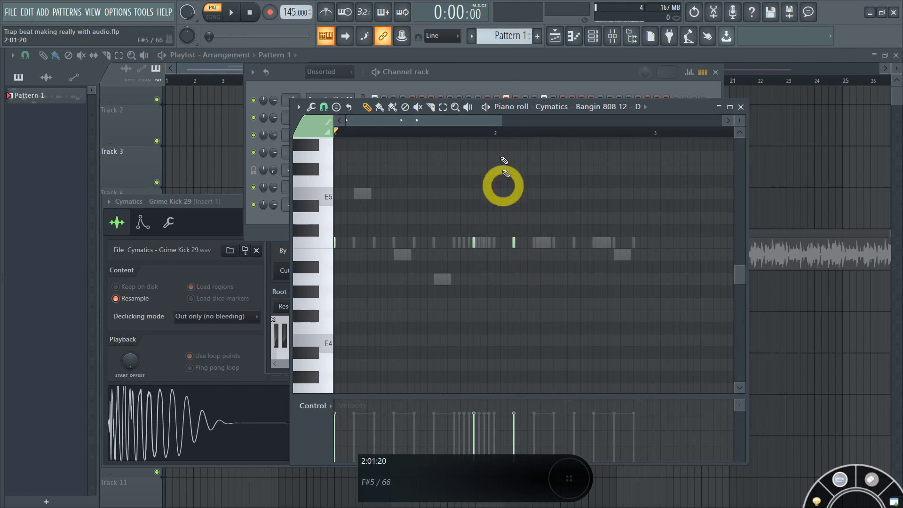
{"action": "left_click", "coordinate": [487, 83]}
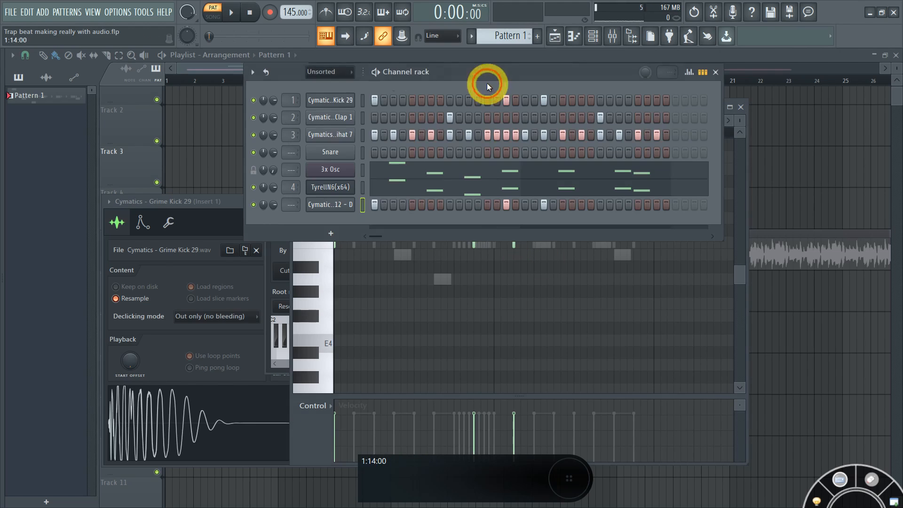
{"action": "left_click", "coordinate": [252, 204], "text": "ctrl"}
{"action": "right_click", "coordinate": [359, 210]}
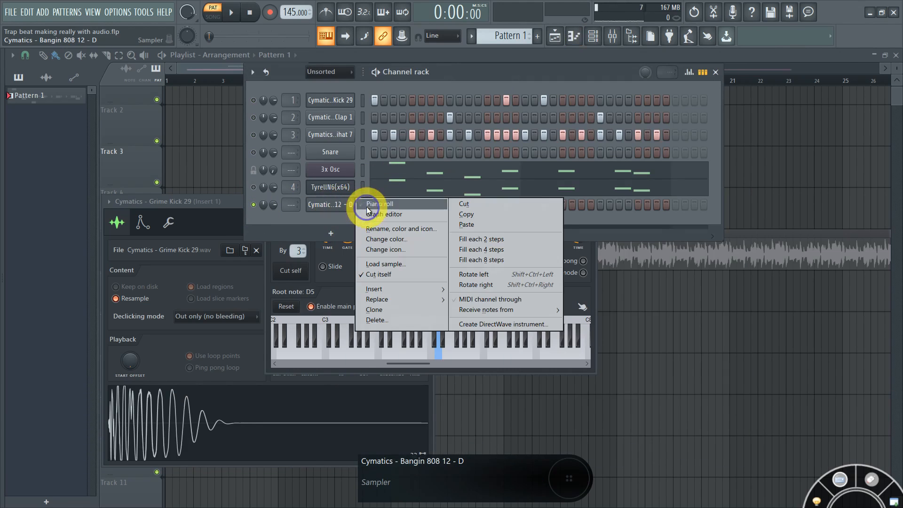
{"action": "left_click", "coordinate": [366, 204]}
{"action": "key", "text": "space"}
{"action": "key", "text": "space"}
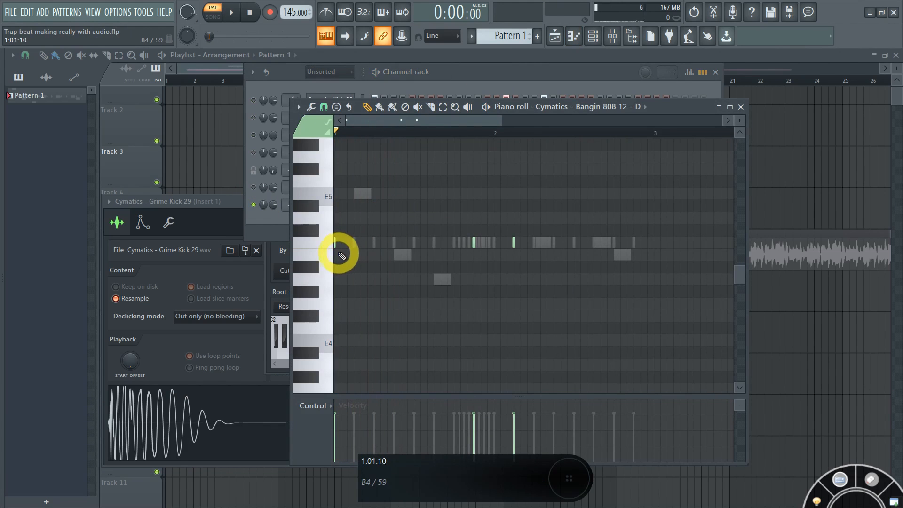
{"action": "key", "text": "space"}
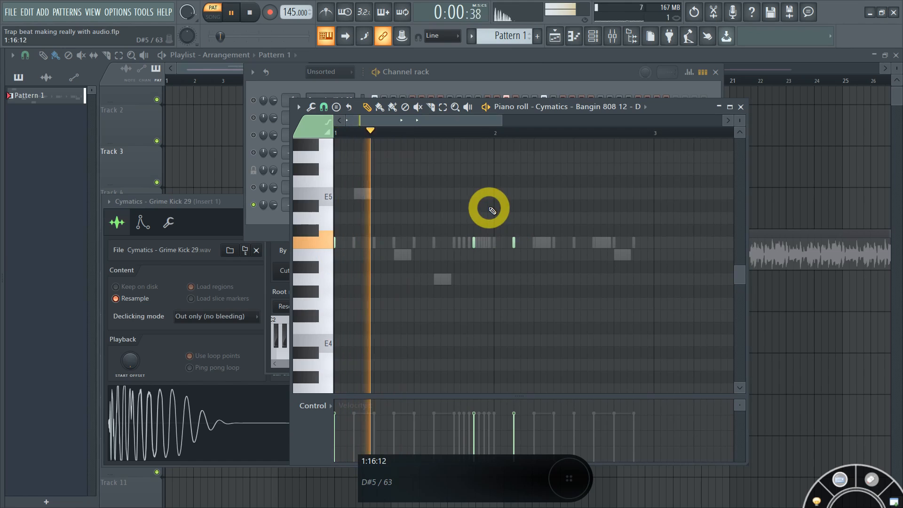
{"action": "key", "text": "space"}
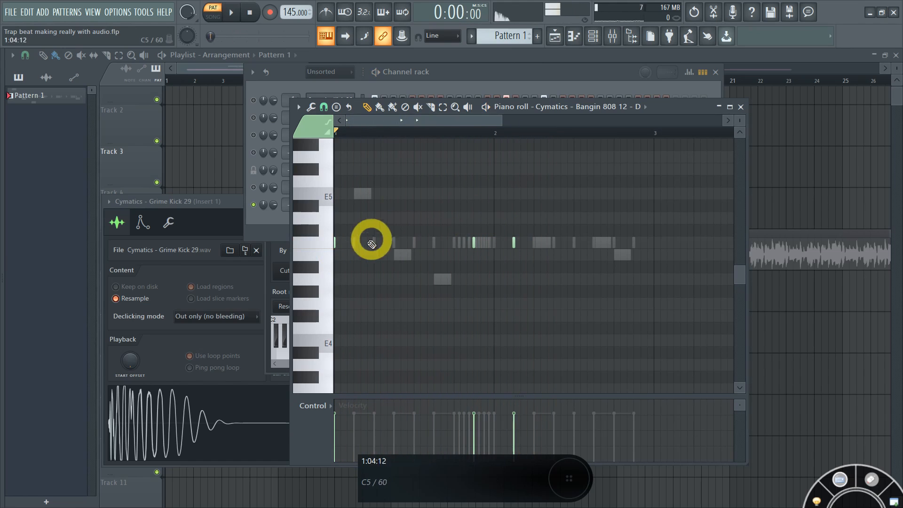
Step: Replace the first bar-1 note with a long sustained C5 note
{"action": "right_click", "coordinate": [335, 243]}
{"action": "left_click", "coordinate": [339, 242]}
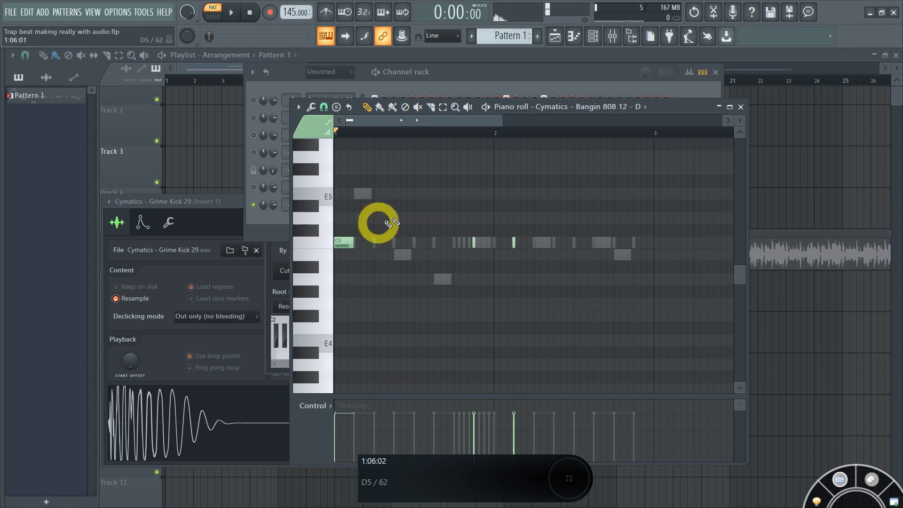
{"action": "key", "text": "space"}
{"action": "key", "text": "space"}
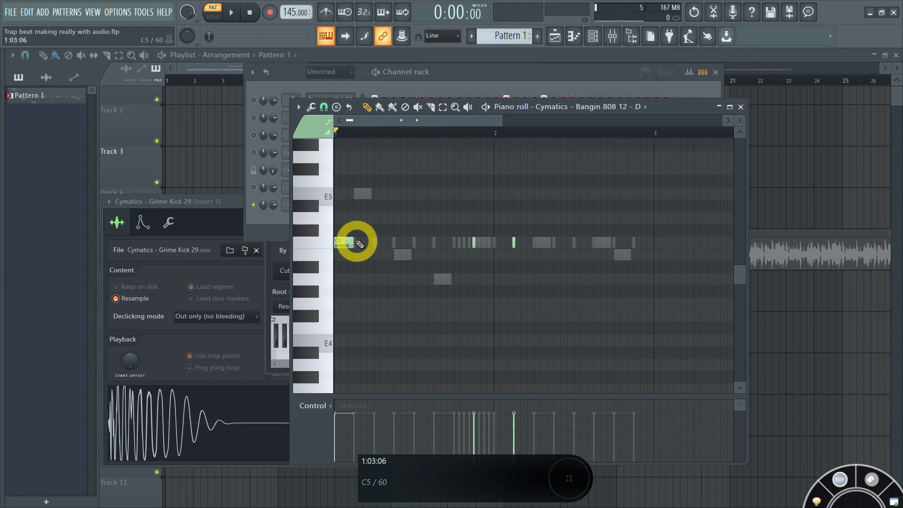
{"action": "left_click_drag", "start_coordinate": [355, 242], "coordinate": [409, 241]}
{"action": "key", "text": "space"}
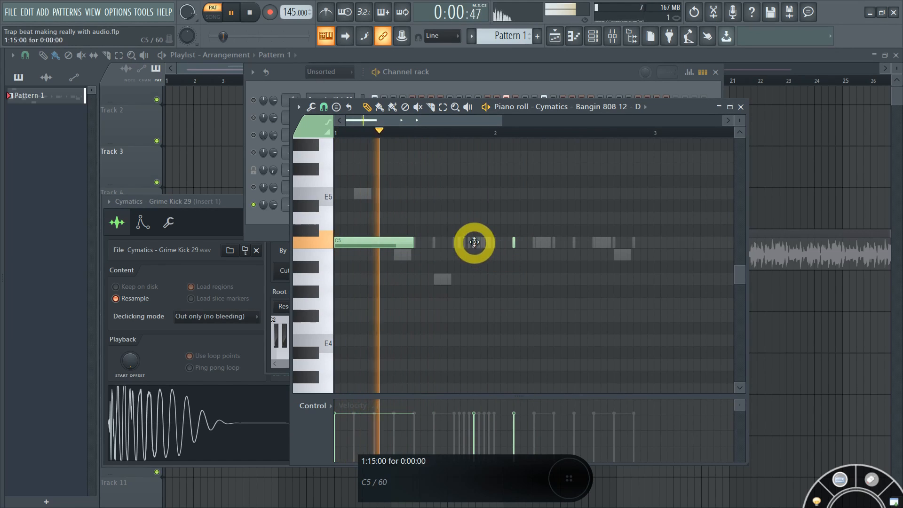
Step: Add a short C5 note later in the bar and stretch the third C5 note
{"action": "left_click", "coordinate": [476, 242]}
{"action": "key", "text": "shift+space"}
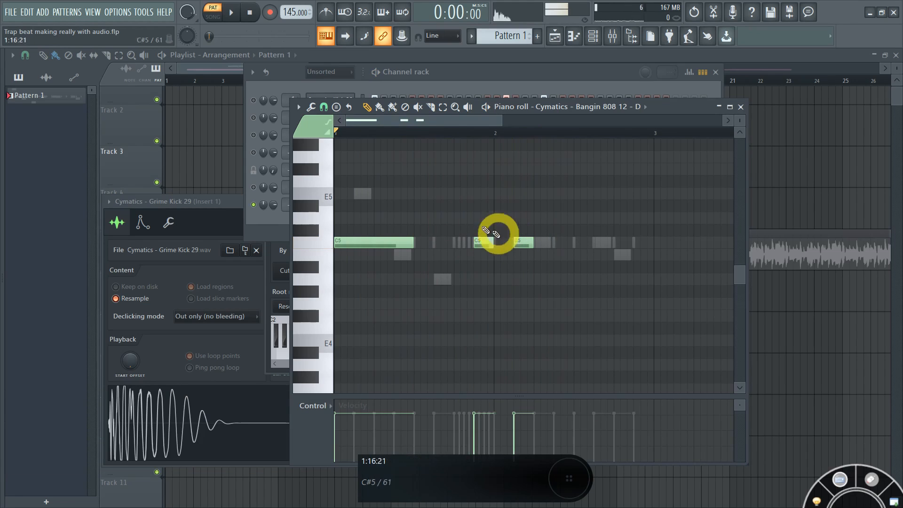
{"action": "key", "text": "space"}
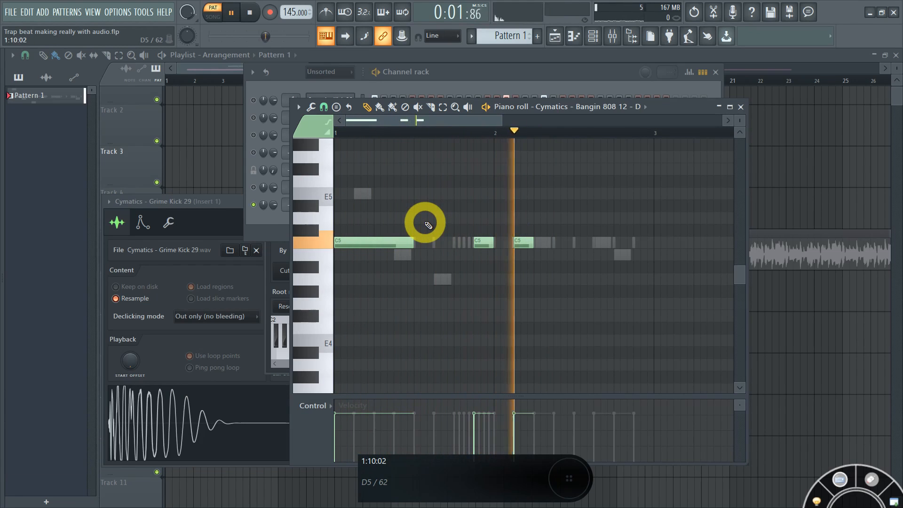
{"action": "key", "text": "space"}
{"action": "left_click_drag", "start_coordinate": [534, 242], "coordinate": [575, 247]}
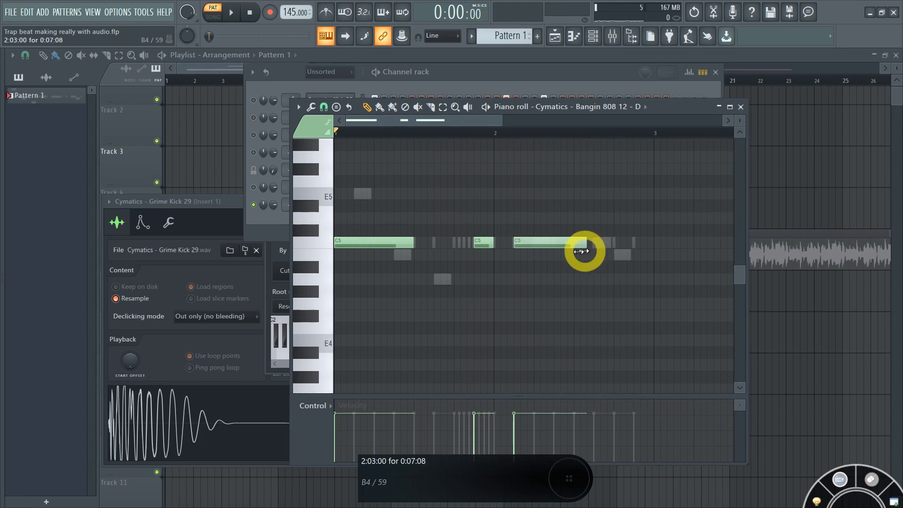
{"action": "key", "text": "space"}
{"action": "scroll", "coordinate": [578, 207], "scroll_direction": "up", "scroll_amount": 2}
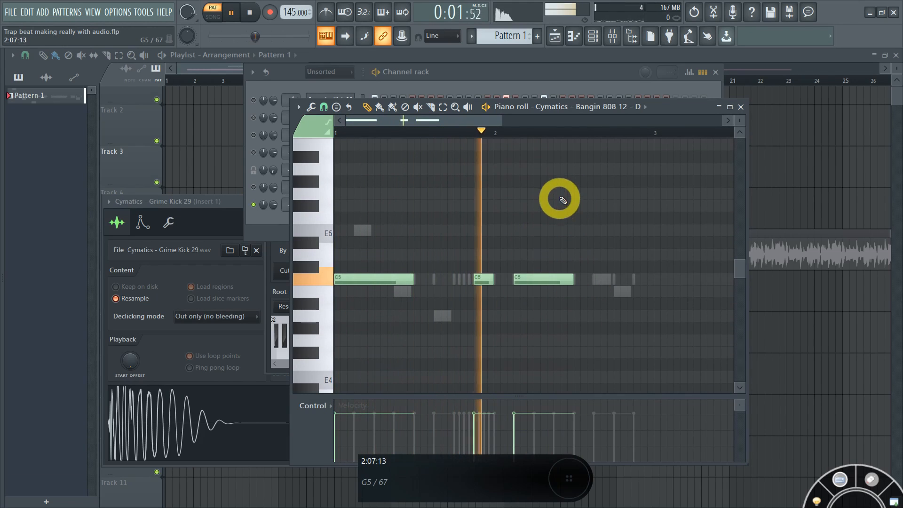
{"action": "left_click", "coordinate": [544, 86]}
{"action": "key", "text": "space"}
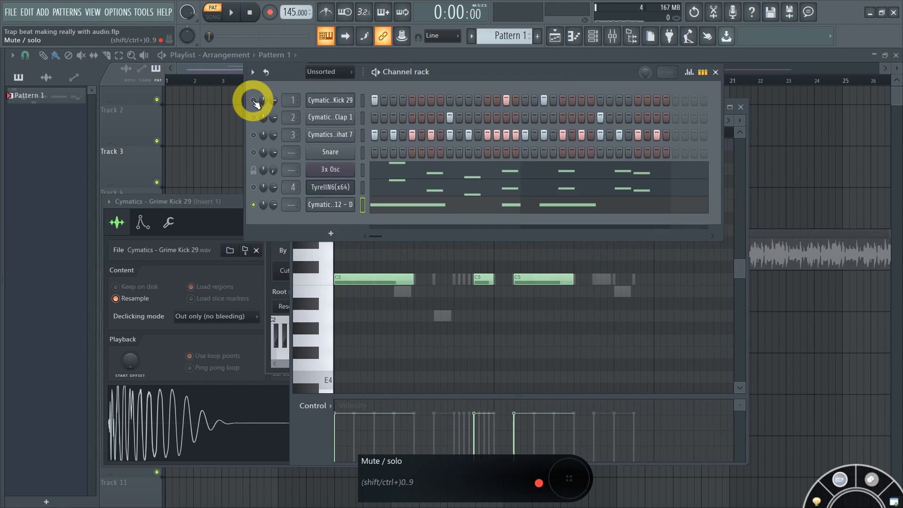
Step: Unsolo the Bangin 808 so it plays with the kick and other channels, auditioning the full beat
{"action": "key", "text": "space"}
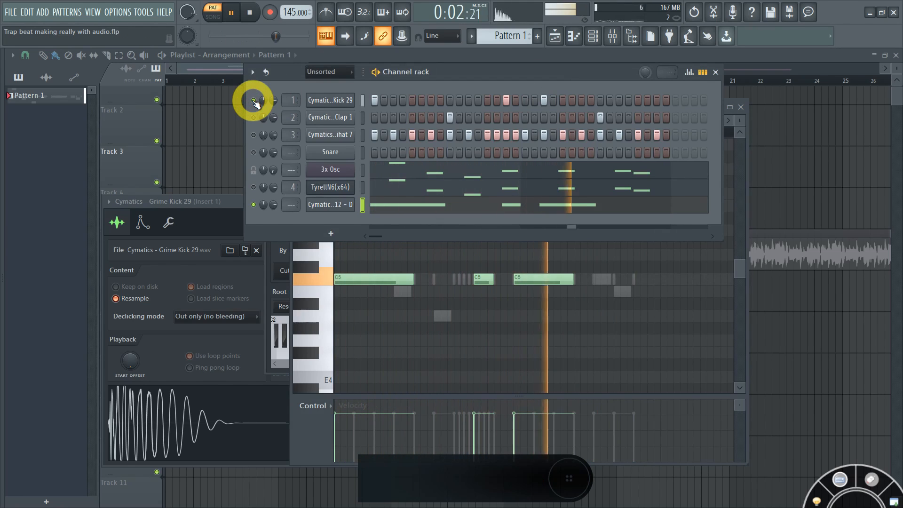
{"action": "key", "text": "space"}
{"action": "left_click", "coordinate": [254, 205]}
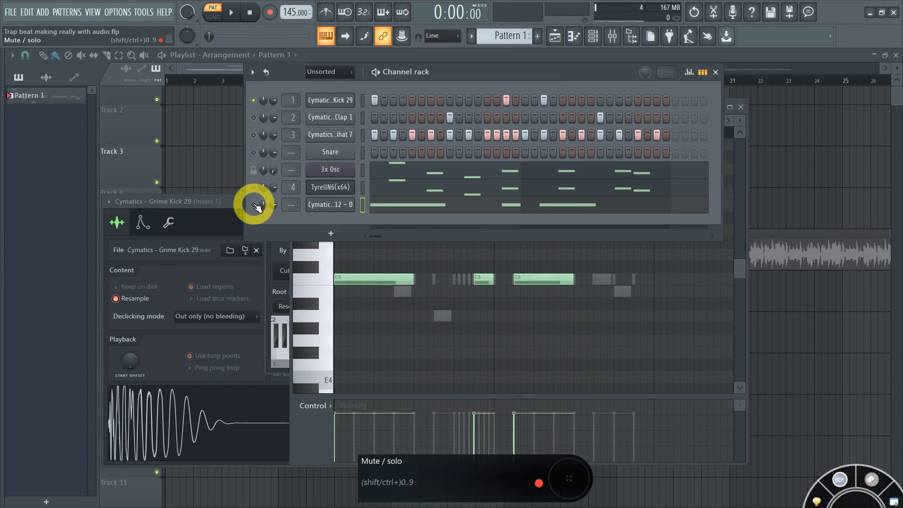
{"action": "key", "text": "space"}
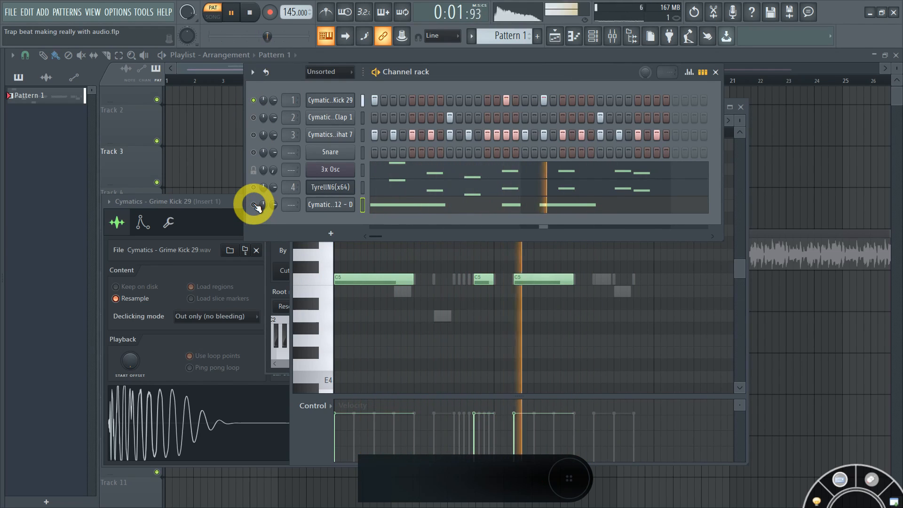
{"action": "key", "text": "space"}
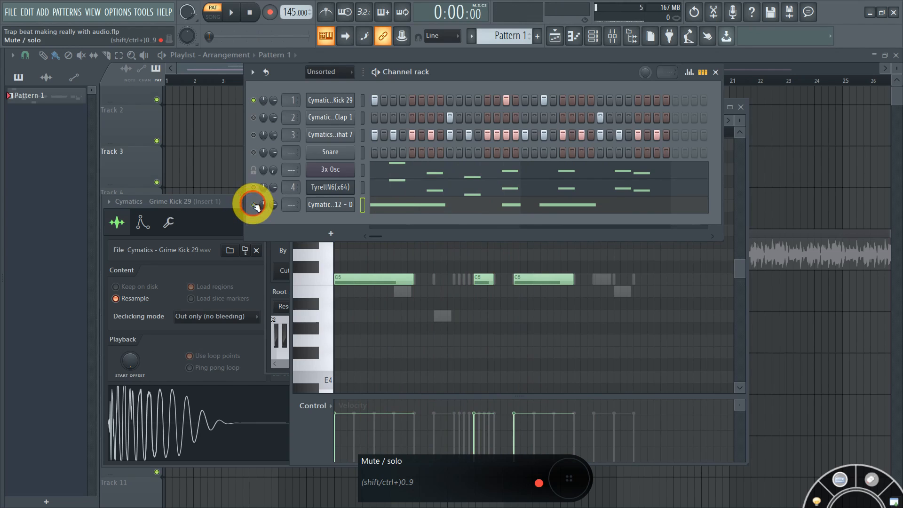
{"action": "key", "text": "space"}
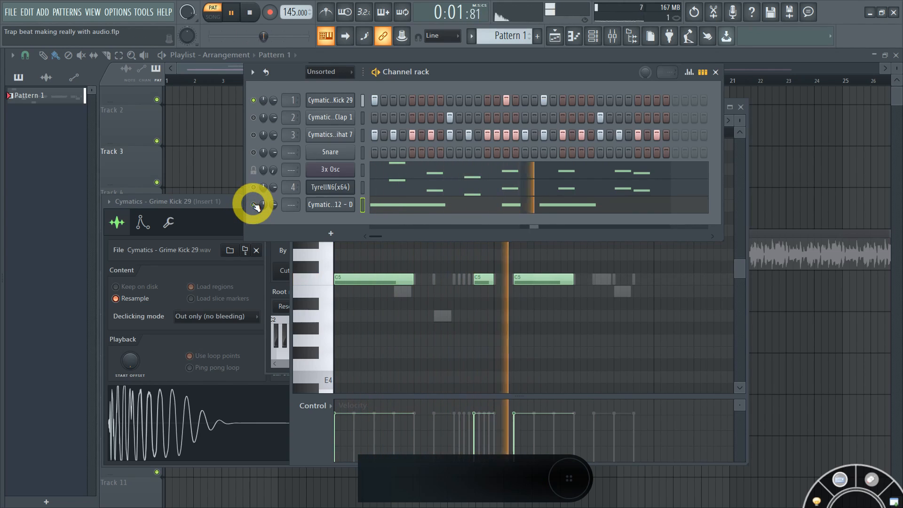
{"action": "key", "text": "space"}
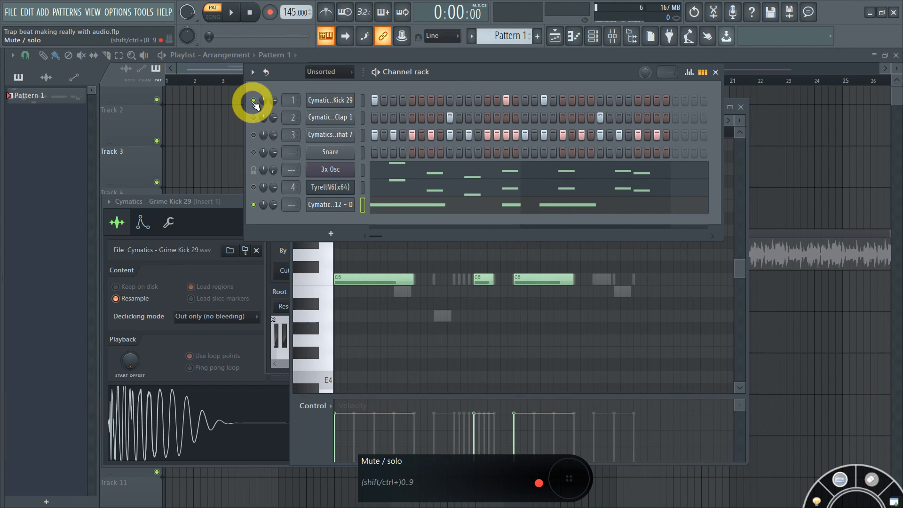
{"action": "key", "text": "ctrl+space"}
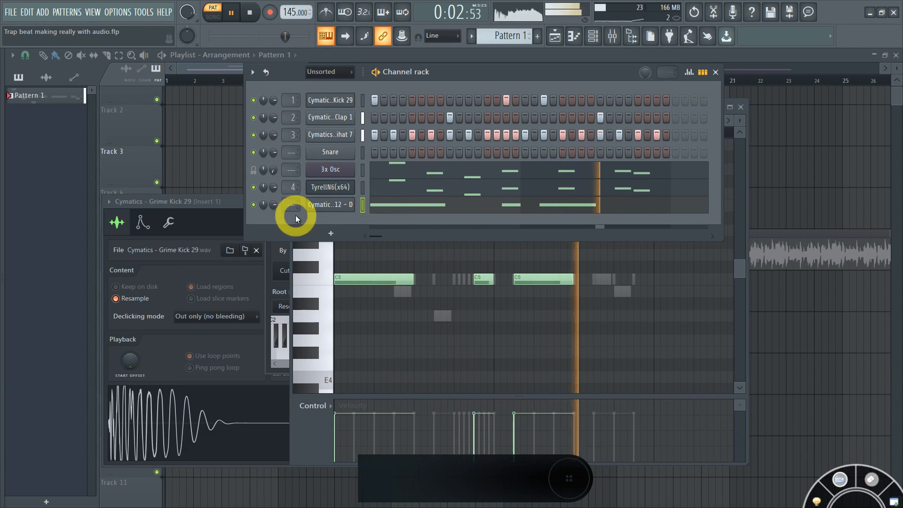
{"action": "left_click", "coordinate": [325, 208]}
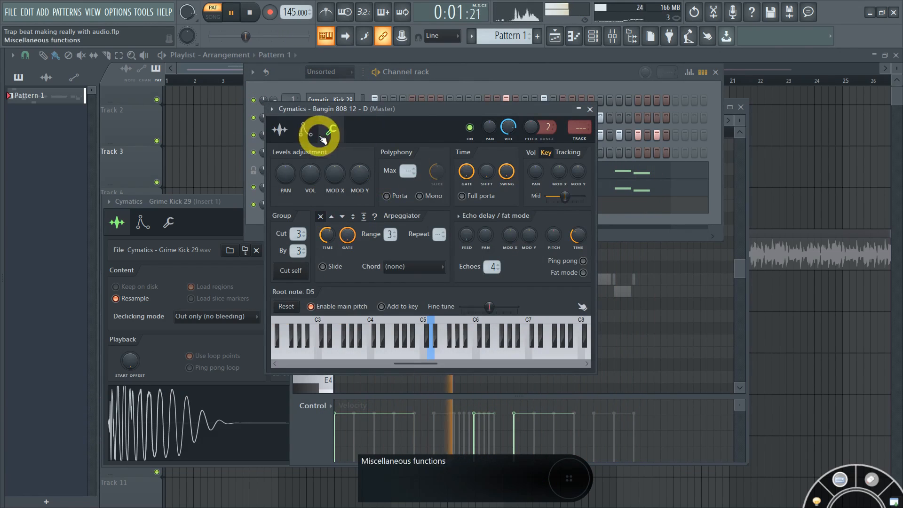
Step: Set the Bangin 808 channel's mixer track to insert 6
{"action": "left_click", "coordinate": [276, 125]}
{"action": "left_click", "coordinate": [463, 83]}
{"action": "key", "text": "space"}
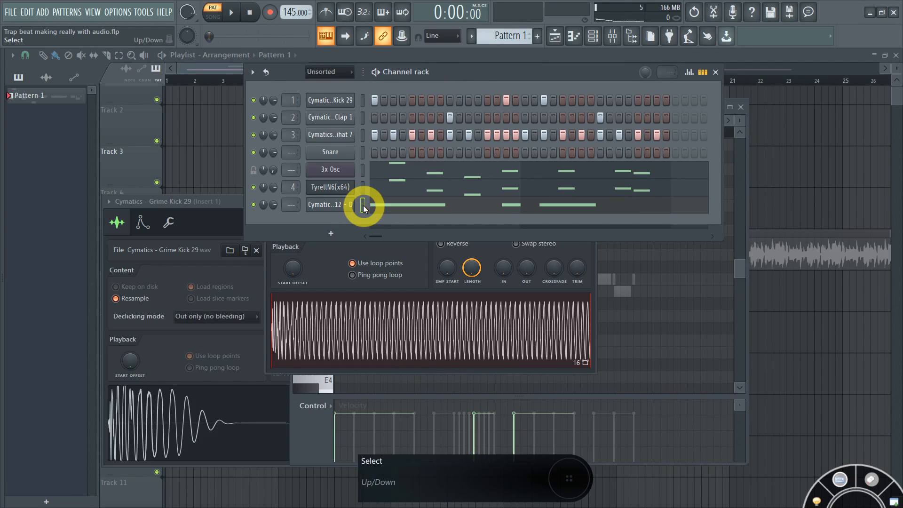
{"action": "left_click", "coordinate": [333, 206]}
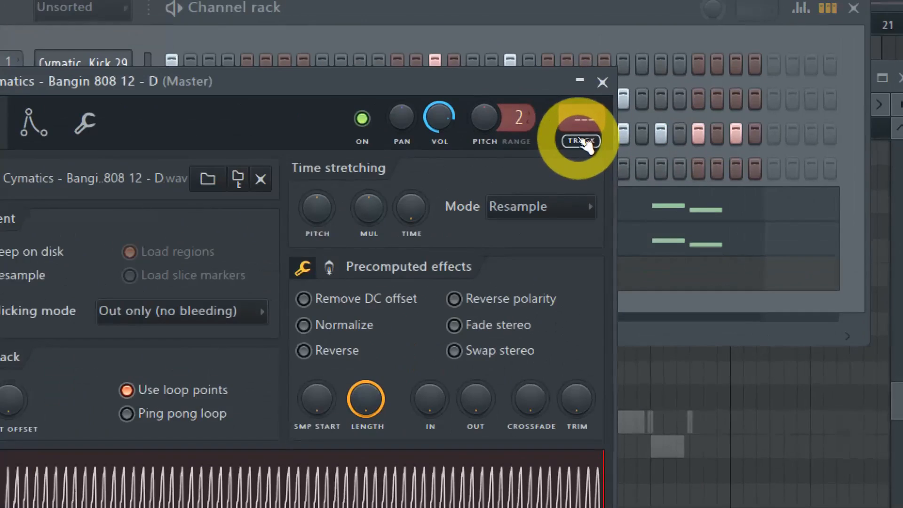
{"action": "left_click", "coordinate": [580, 139]}
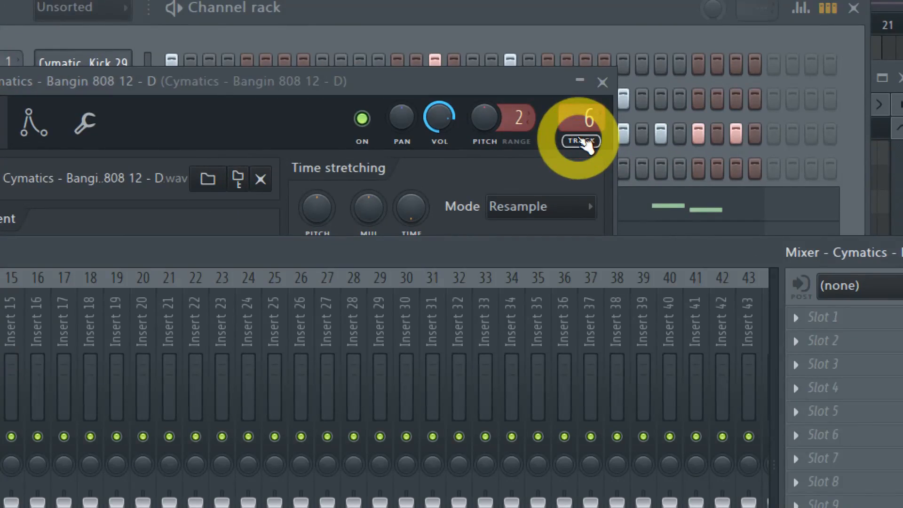
Step: Select mixer insert 6 for the Bangin 808 and audition the beat with the mixer in front
{"action": "key", "text": "super+minus"}
{"action": "left_click", "coordinate": [177, 231]}
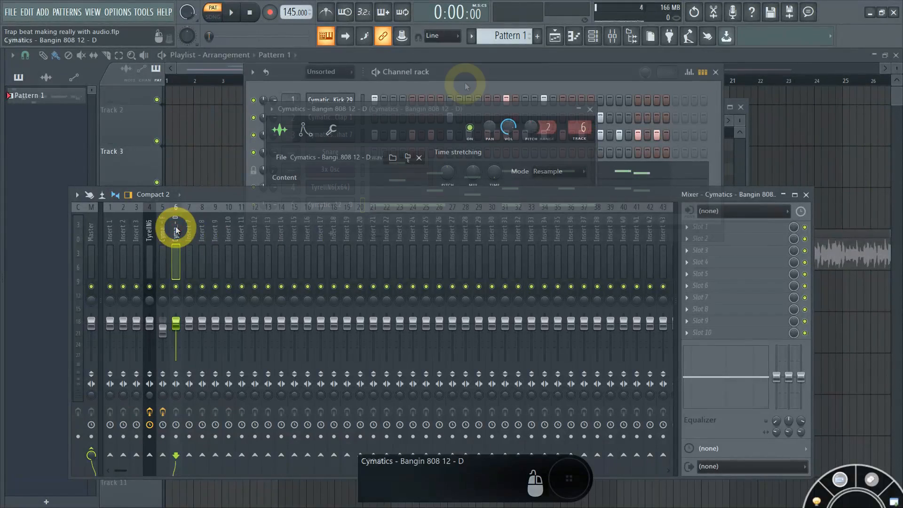
{"action": "left_click", "coordinate": [430, 93]}
{"action": "left_click", "coordinate": [342, 188]}
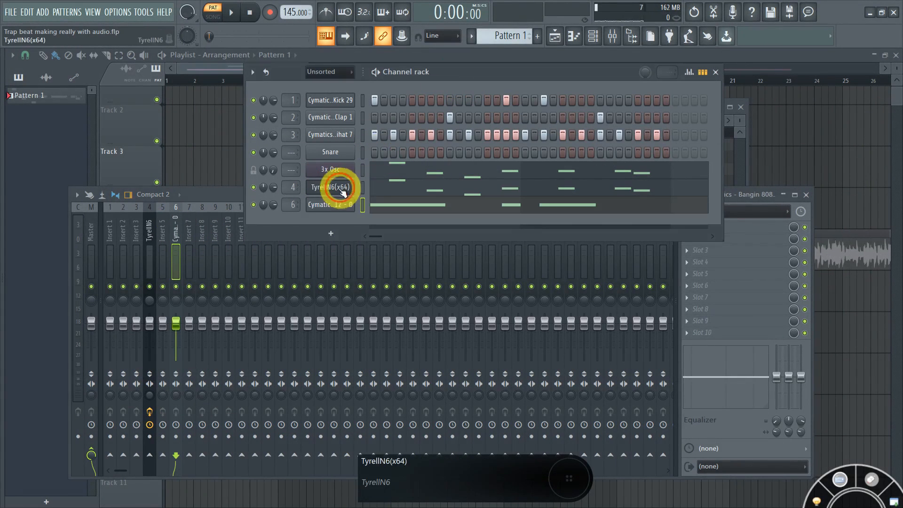
{"action": "left_click", "coordinate": [289, 204]}
{"action": "left_click", "coordinate": [175, 217]}
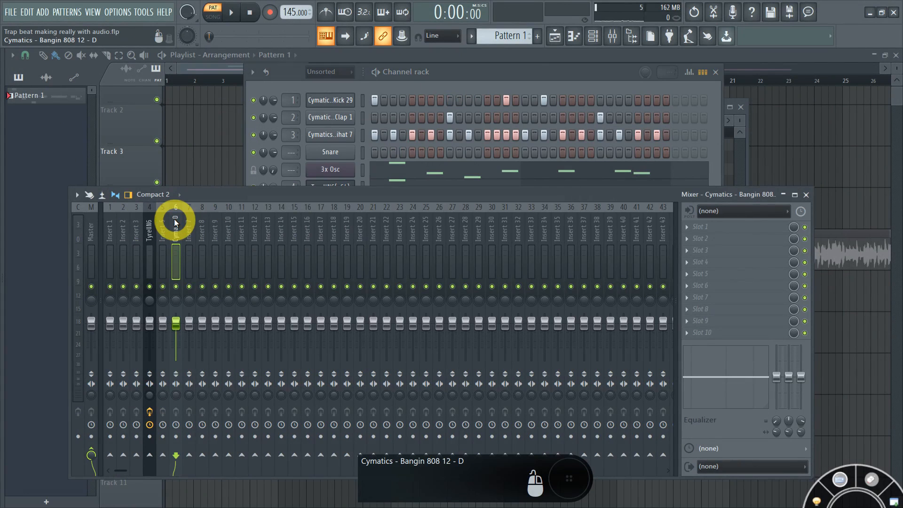
{"action": "left_click", "coordinate": [436, 80]}
{"action": "key", "text": "space"}
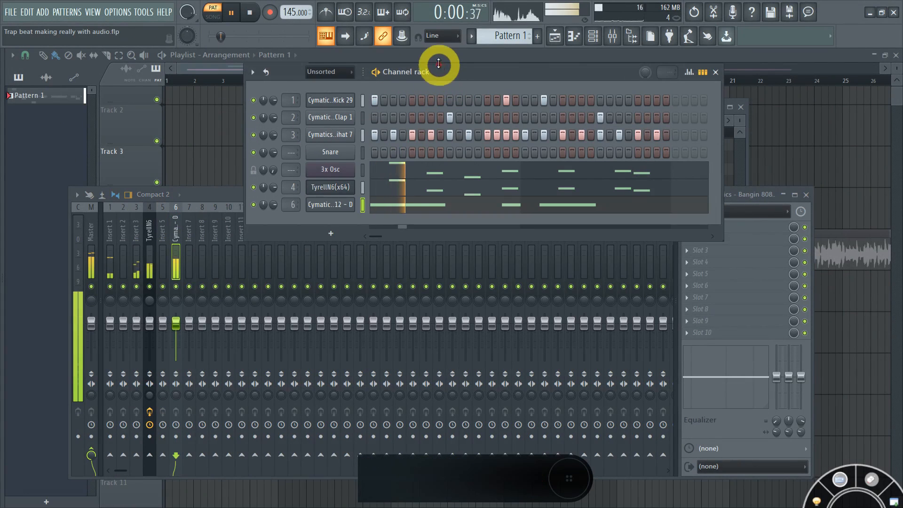
{"action": "left_click", "coordinate": [177, 233]}
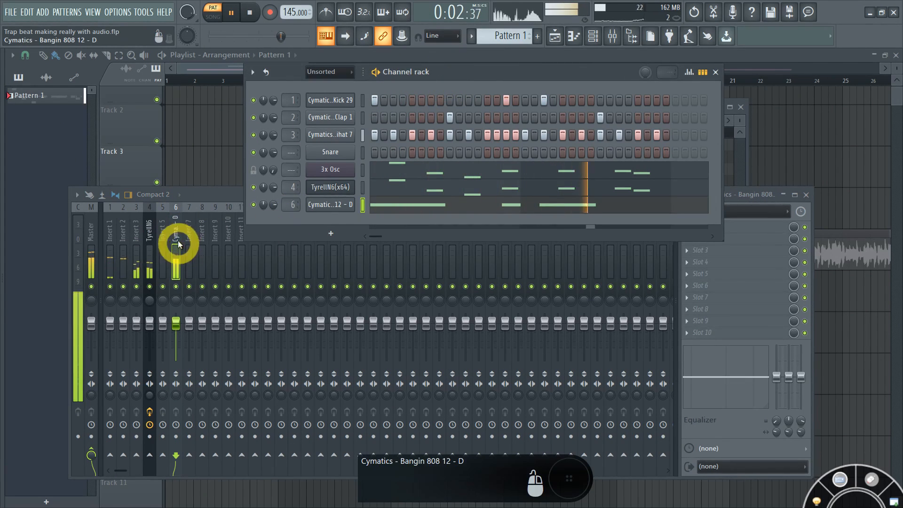
{"action": "key", "text": "space"}
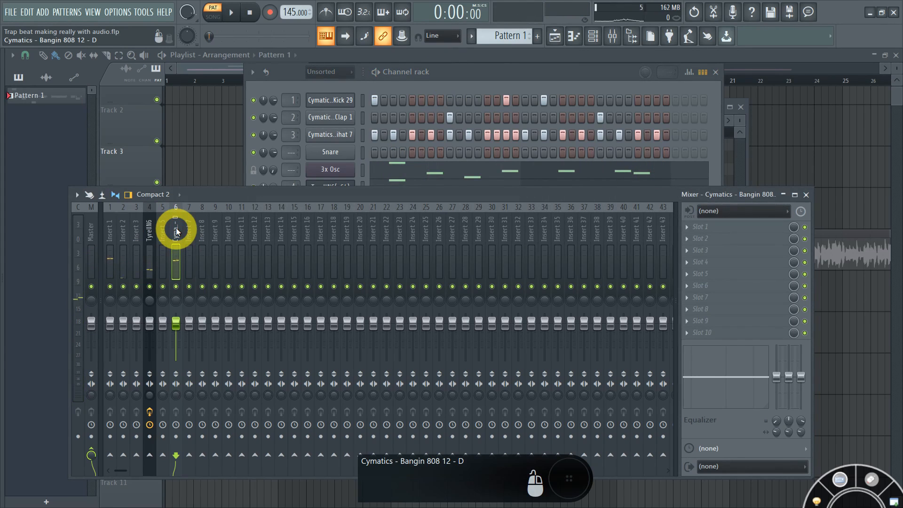
Step: Load Fruity Fast Dist into the 808 insert's first effect slot
{"action": "left_click", "coordinate": [698, 228]}
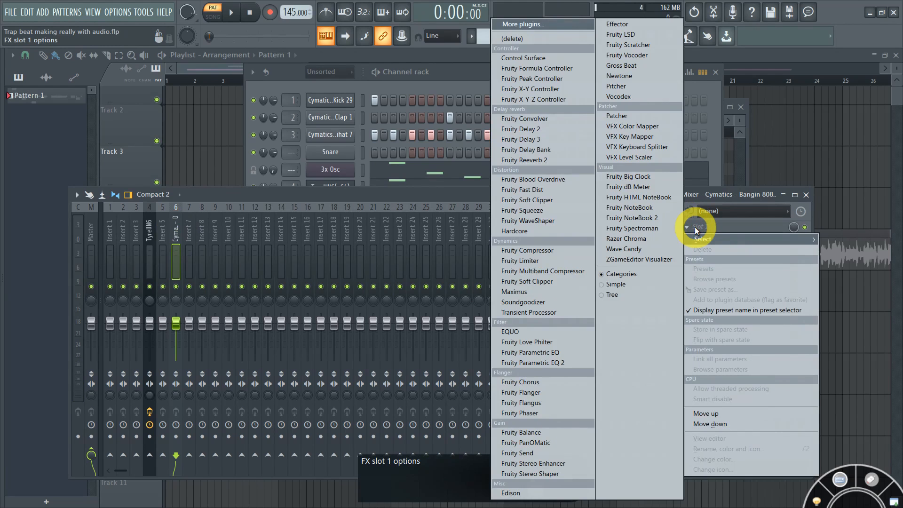
{"action": "left_click", "coordinate": [695, 227]}
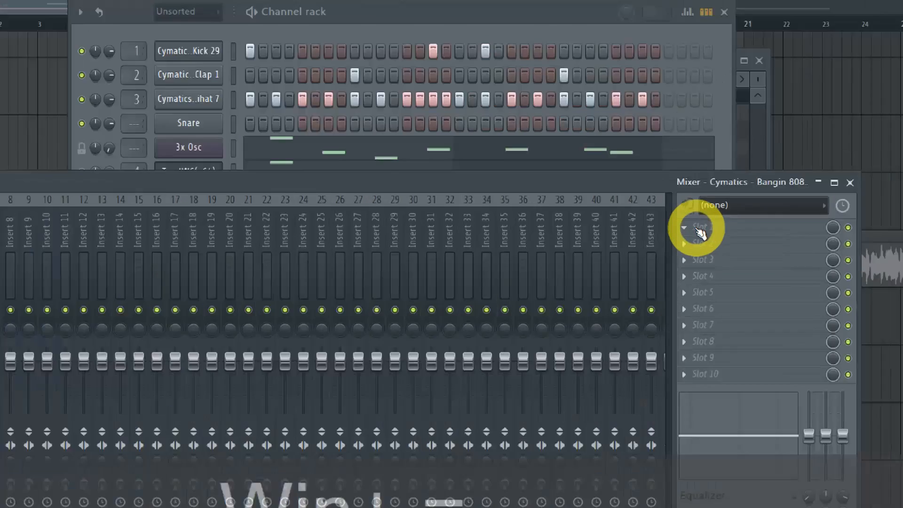
{"action": "left_click", "coordinate": [697, 228]}
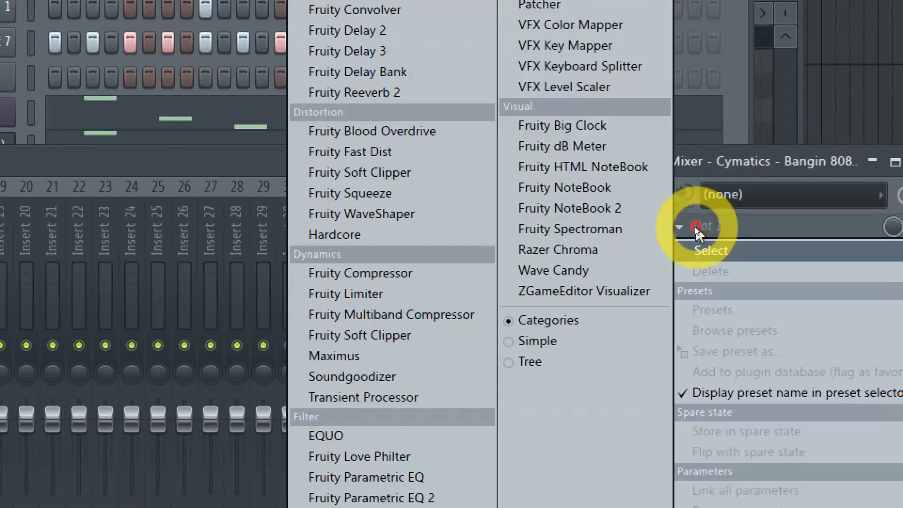
{"action": "left_click", "coordinate": [393, 155]}
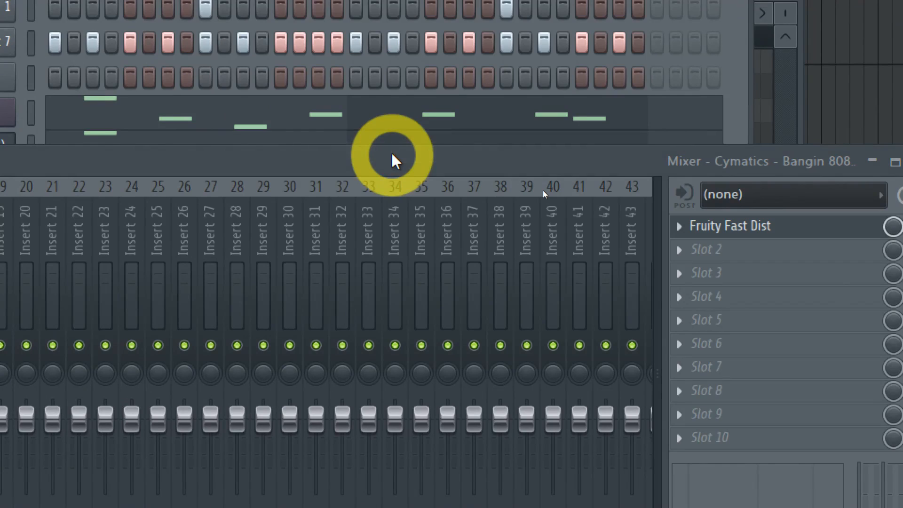
Step: Apply the Some Oomph preset to Fruity Fast Dist
{"action": "key", "text": "super+minus"}
{"action": "left_click_drag", "start_coordinate": [221, 196], "coordinate": [475, 217]}
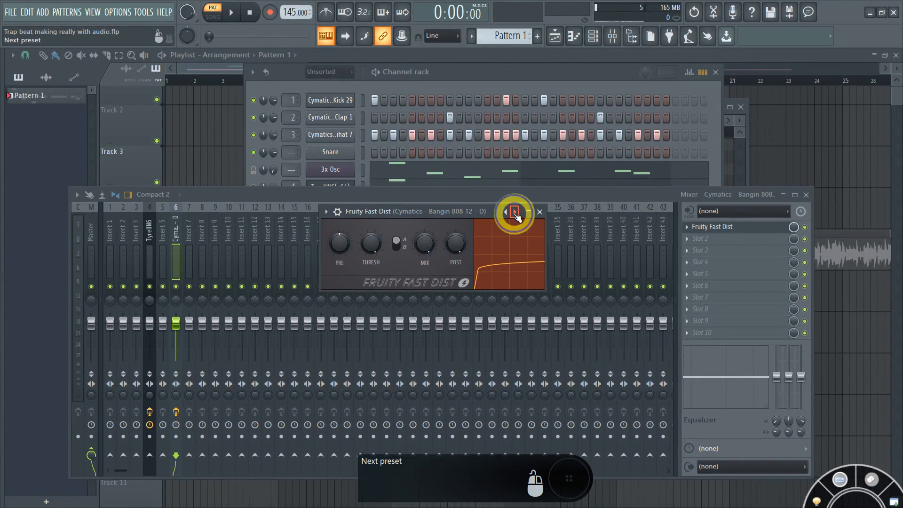
{"action": "right_click", "coordinate": [515, 214]}
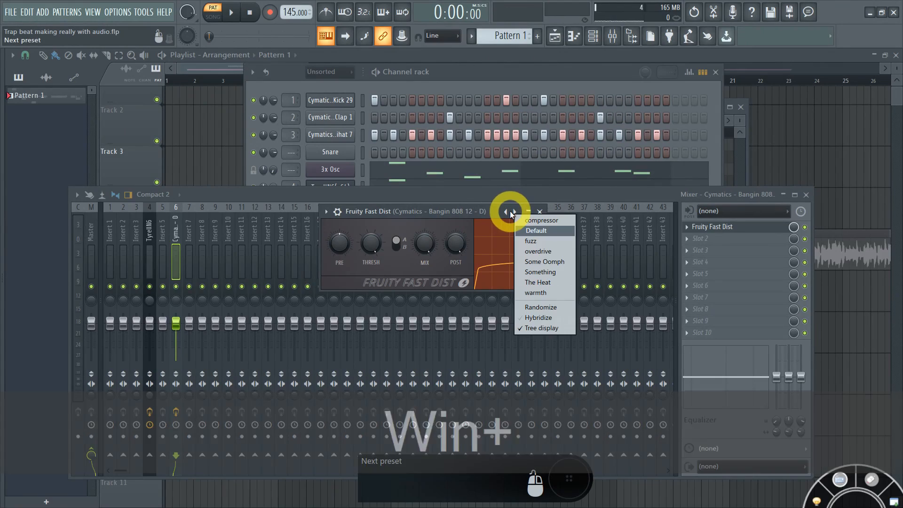
{"action": "key", "text": "super+plus"}
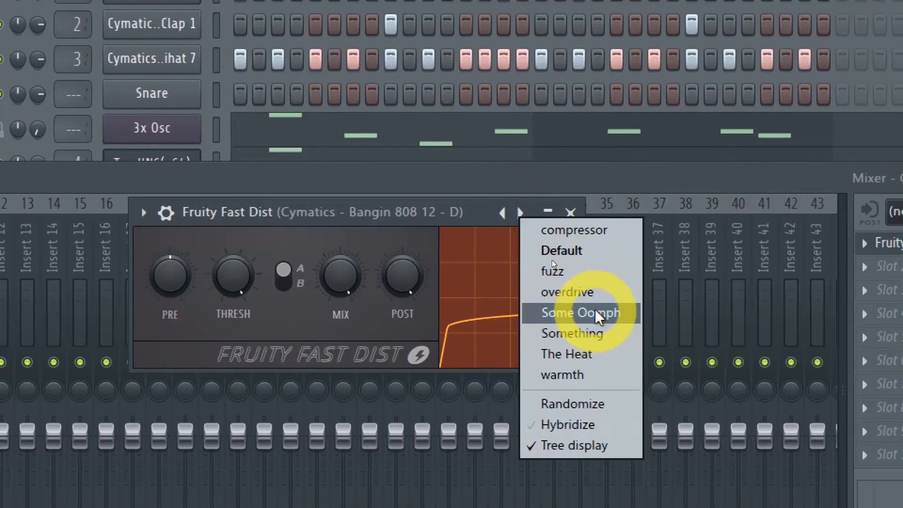
{"action": "left_click", "coordinate": [595, 309]}
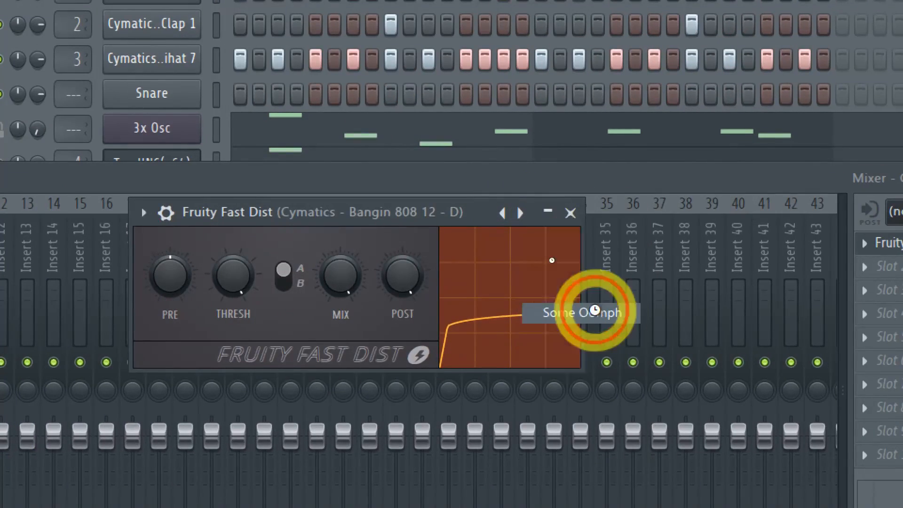
{"action": "key", "text": "super+minus"}
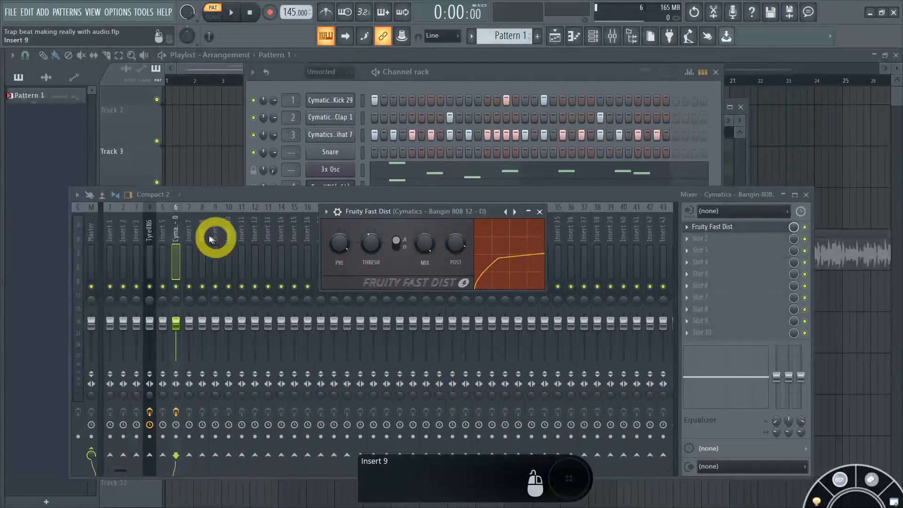
Step: Audition the distorted 808 with insert 6 soloed, then unsolo it
{"action": "left_click", "coordinate": [175, 225]}
{"action": "key", "text": "space"}
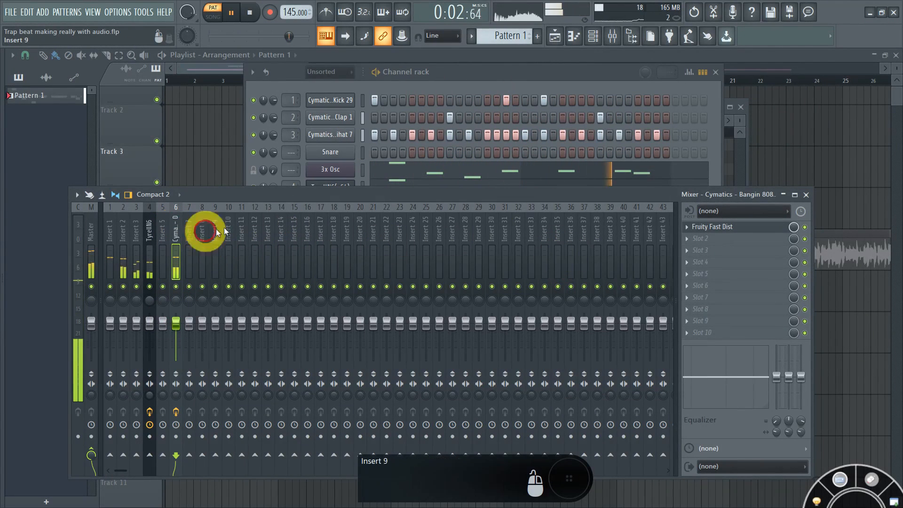
{"action": "key", "text": "space"}
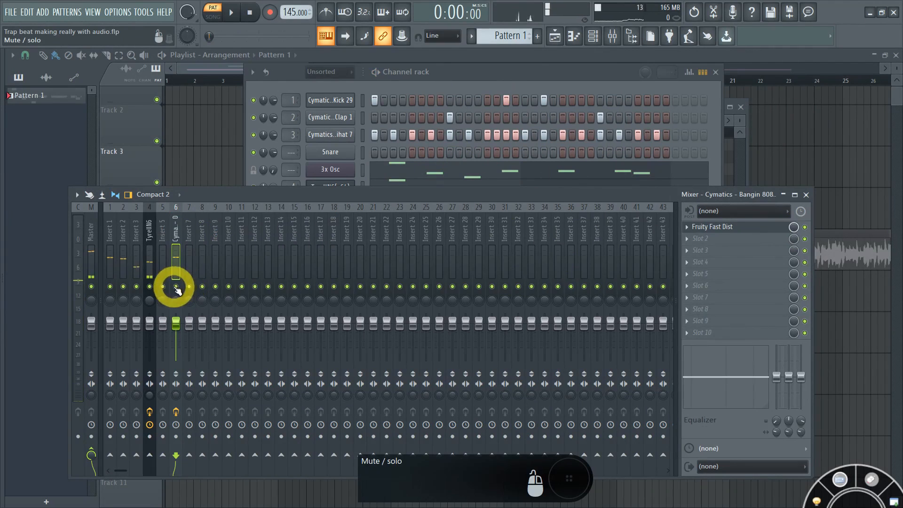
{"action": "right_click", "coordinate": [176, 286]}
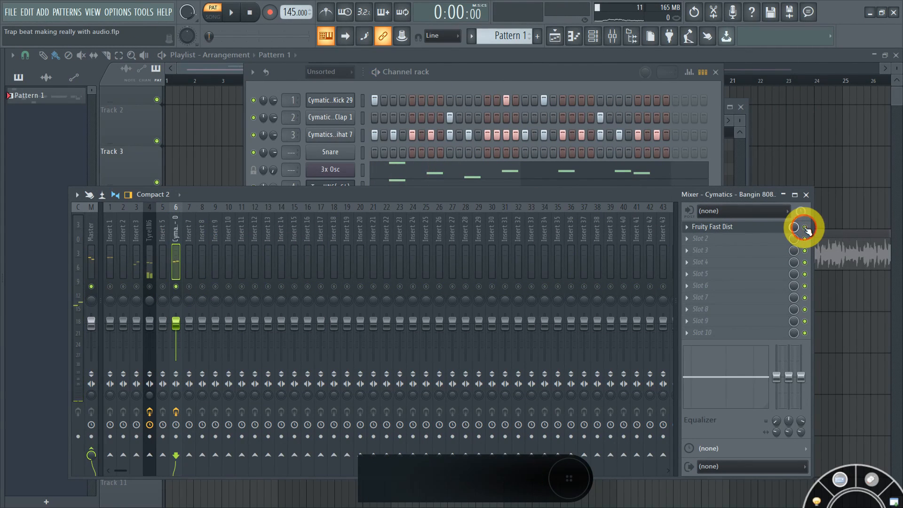
{"action": "key", "text": "space"}
{"action": "key", "text": "space"}
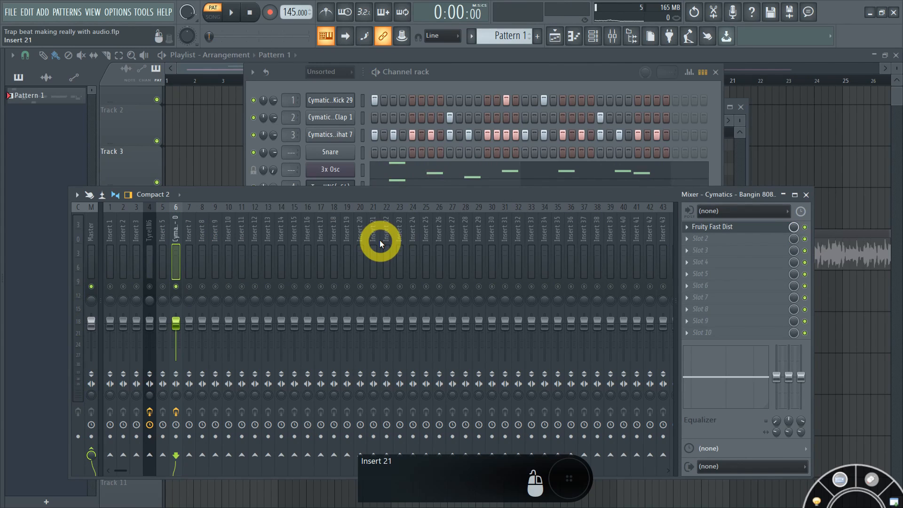
{"action": "left_click", "coordinate": [177, 286], "text": "ctrl"}
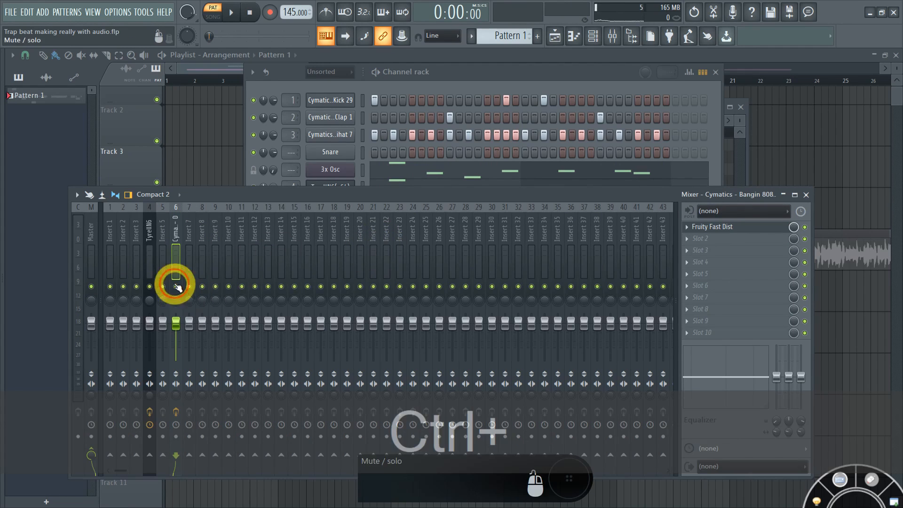
Step: Compare with distortion bypassed and set insert 6 volume to about 84% (-3.8 dB)
{"action": "left_click_drag", "start_coordinate": [174, 323], "coordinate": [171, 371]}
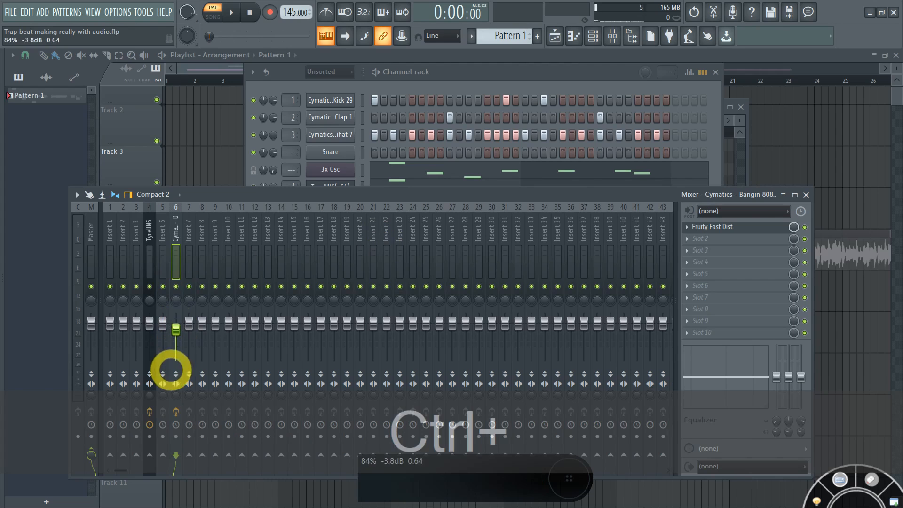
{"action": "left_click", "coordinate": [805, 228]}
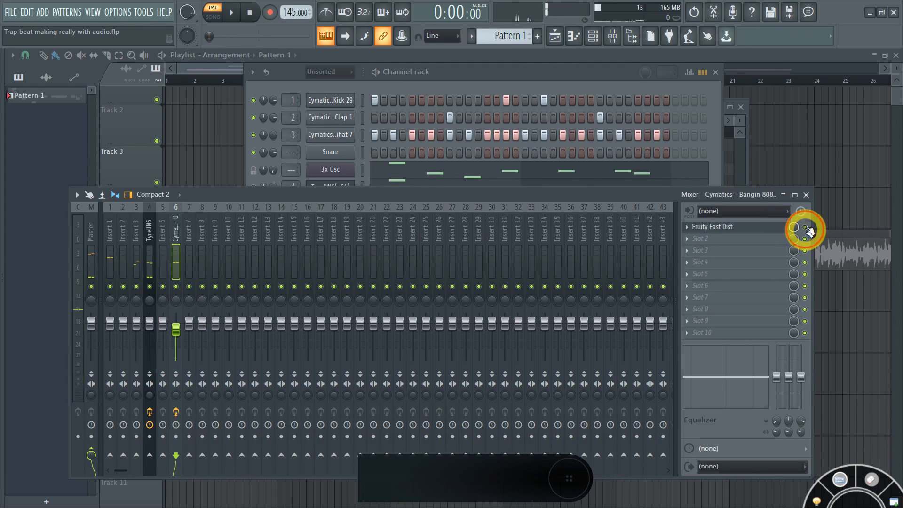
{"action": "left_click", "coordinate": [805, 228]}
{"action": "key", "text": "space"}
{"action": "left_click_drag", "start_coordinate": [168, 350], "coordinate": [181, 331]}
{"action": "left_click", "coordinate": [453, 79]}
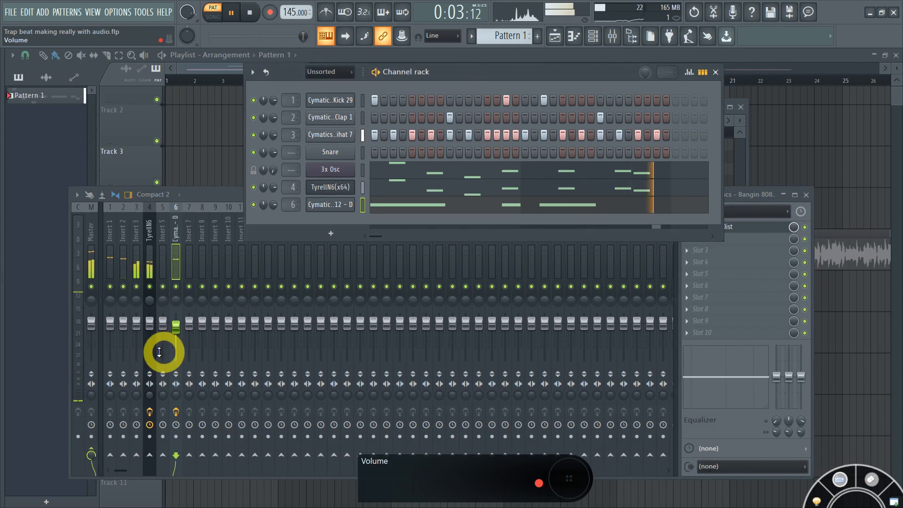
{"action": "key", "text": "space"}
{"action": "left_click", "coordinate": [177, 320]}
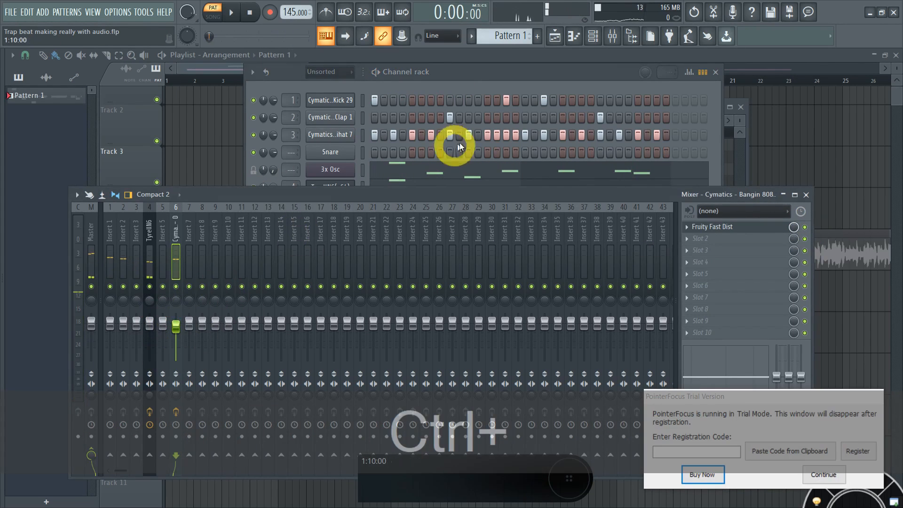
{"action": "left_click", "coordinate": [453, 78]}
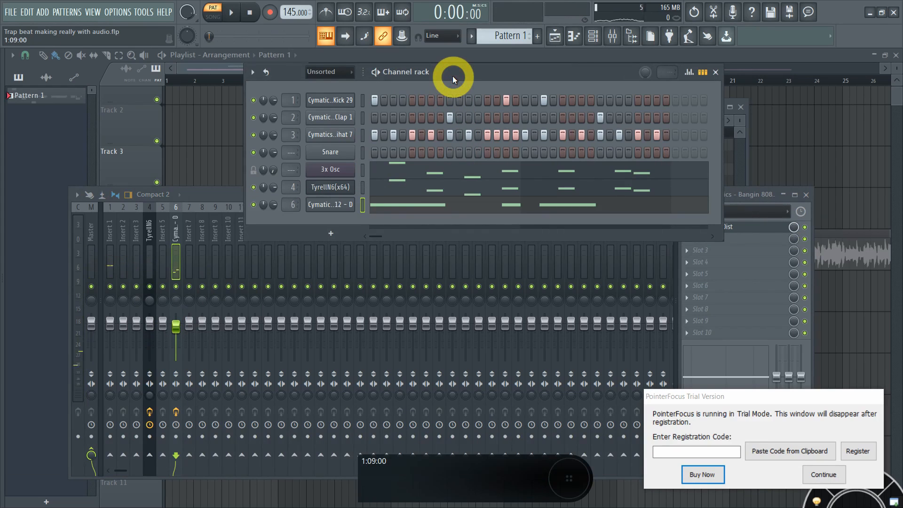
{"action": "key", "text": "space"}
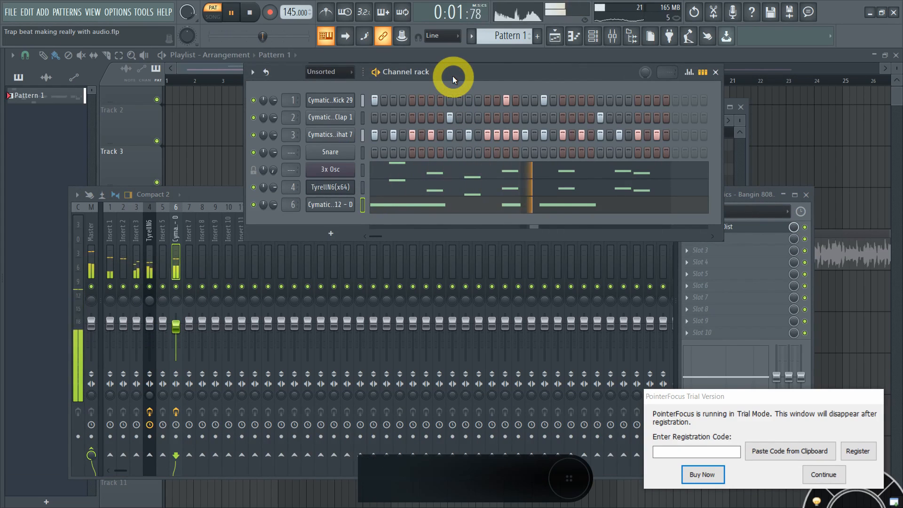
Step: Nudge the Bangin 808 channel volume up to about 82% and audition the beat
{"action": "left_click_drag", "start_coordinate": [506, 69], "coordinate": [504, 67]}
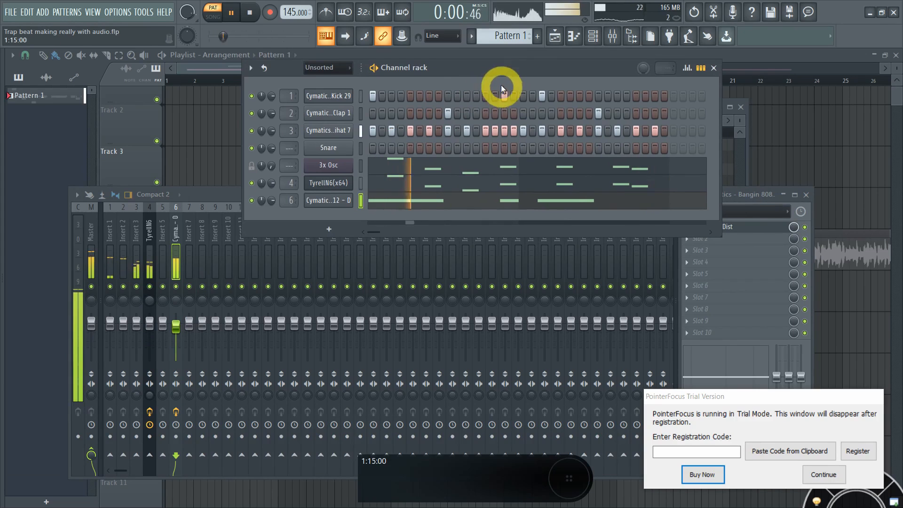
{"action": "key", "text": "space"}
{"action": "left_click_drag", "start_coordinate": [273, 202], "coordinate": [272, 200]}
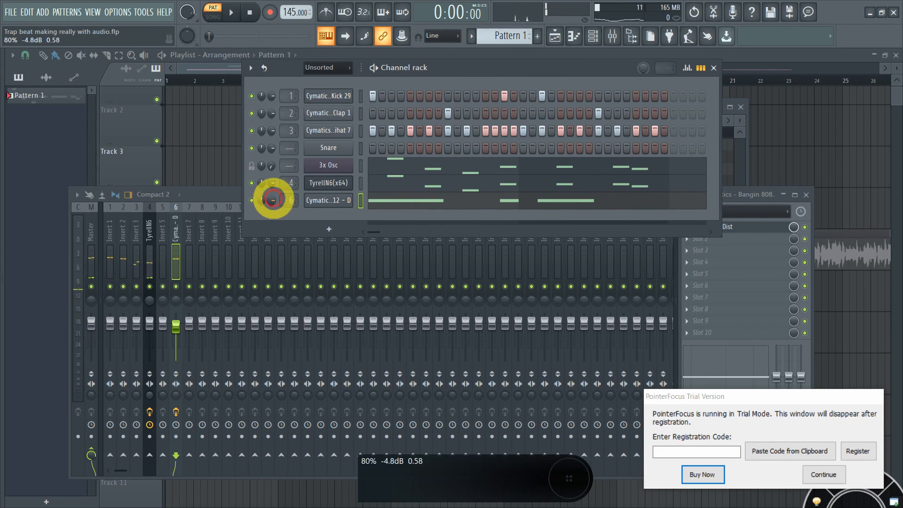
{"action": "key", "text": "space"}
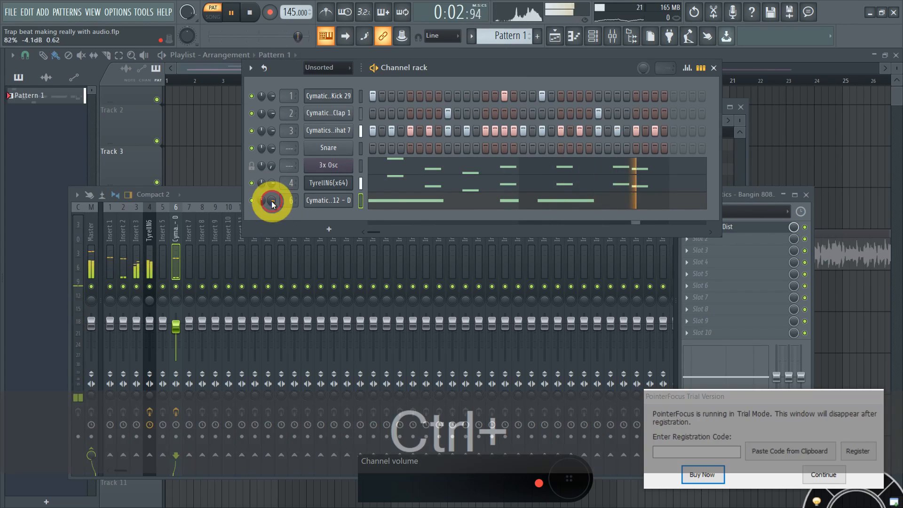
{"action": "key", "text": "ctrl+space"}
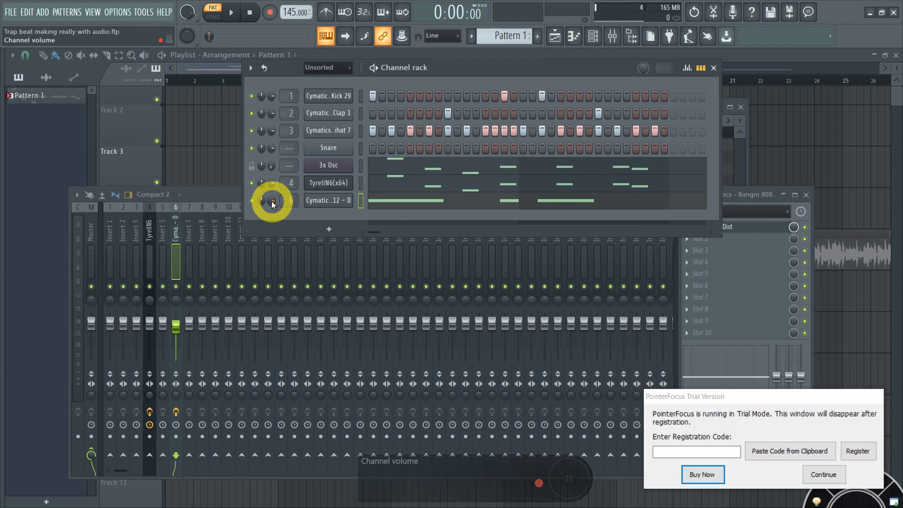
{"action": "key", "text": "space"}
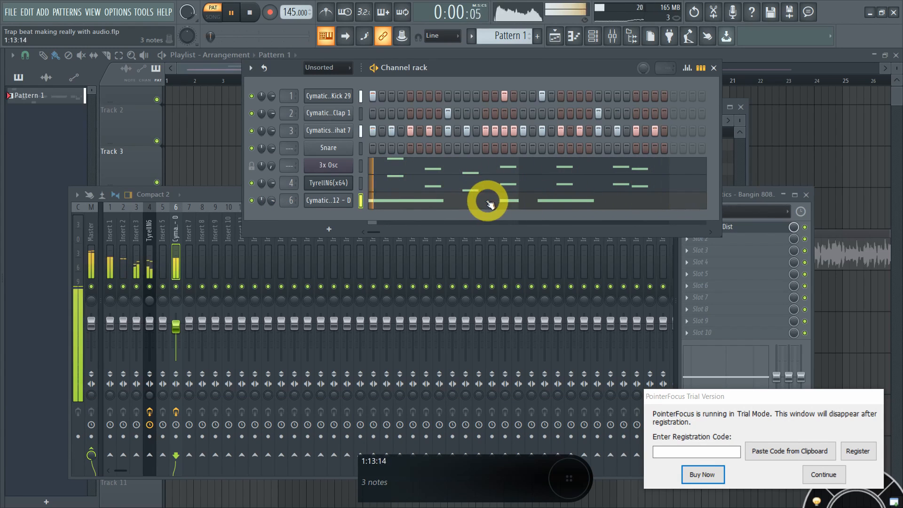
{"action": "key", "text": "space"}
Step: Preview the 808 and TyrellN6 C5 notes in the piano roll, then show the piano roll options menu
{"action": "left_click", "coordinate": [464, 203]}
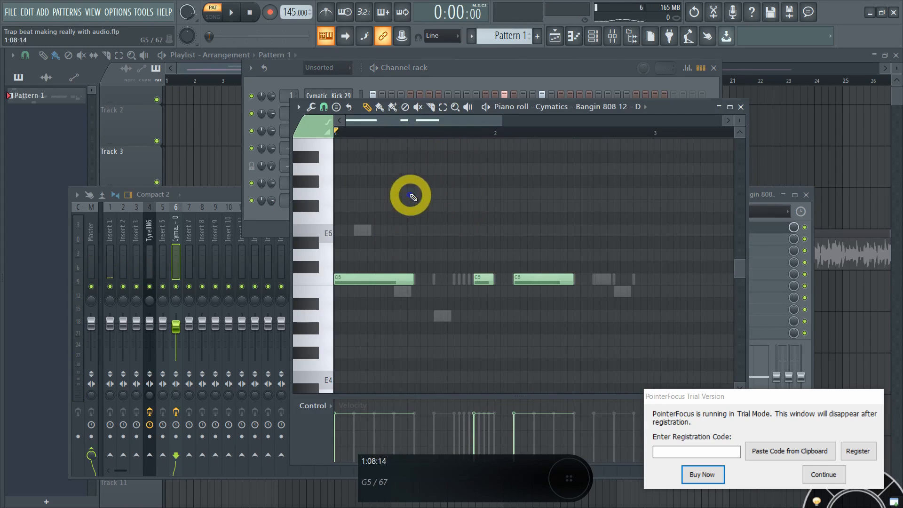
{"action": "left_click", "coordinate": [328, 285]}
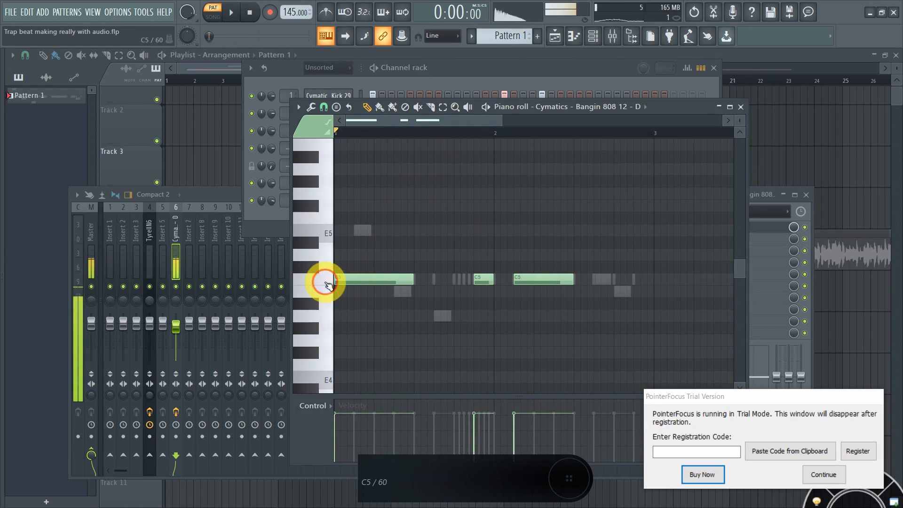
{"action": "left_click", "coordinate": [498, 85]}
{"action": "left_click", "coordinate": [420, 189]}
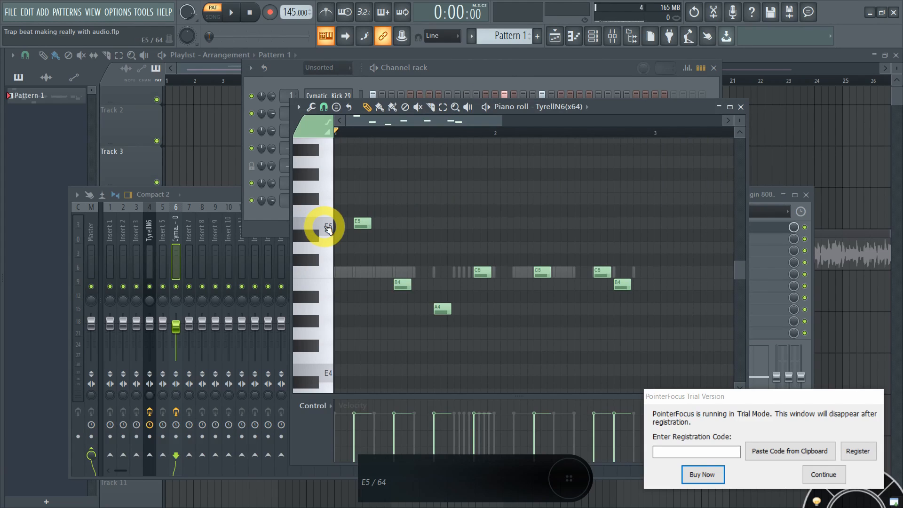
{"action": "left_click", "coordinate": [330, 277]}
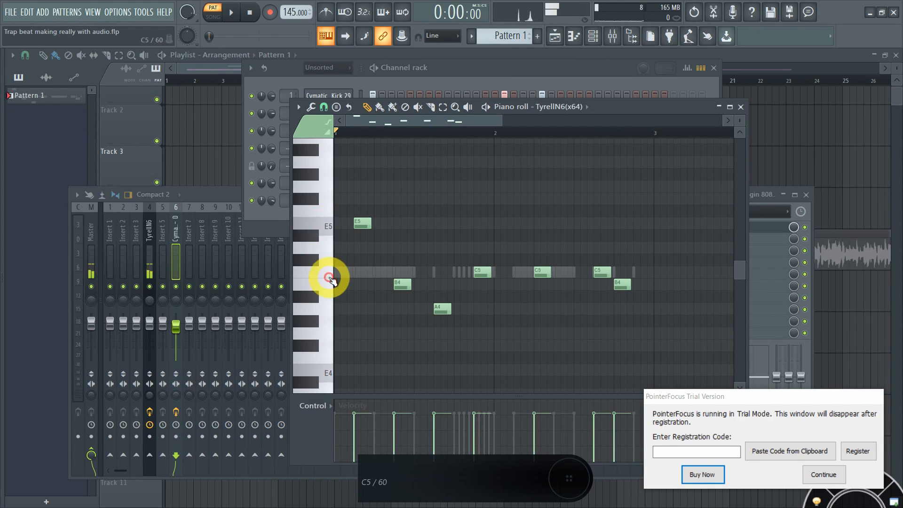
{"action": "left_click", "coordinate": [448, 71]}
{"action": "left_click", "coordinate": [383, 202]}
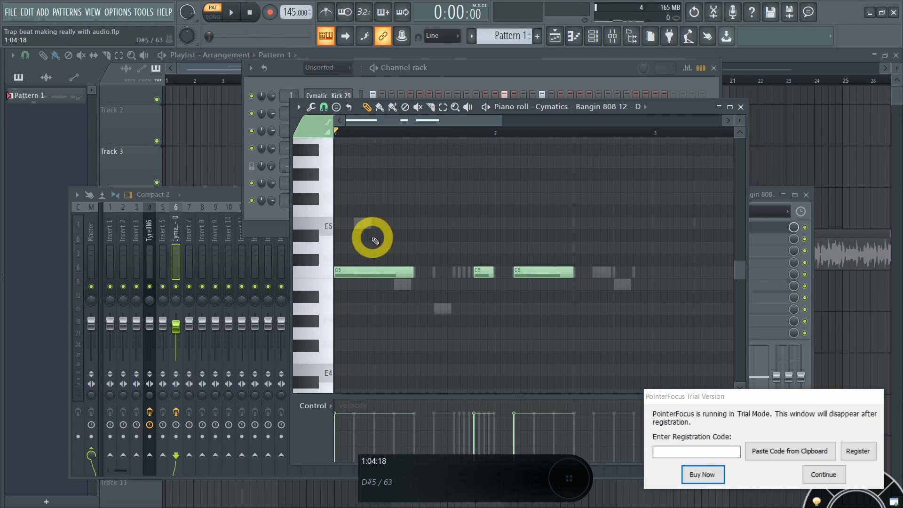
{"action": "left_click", "coordinate": [299, 107]}
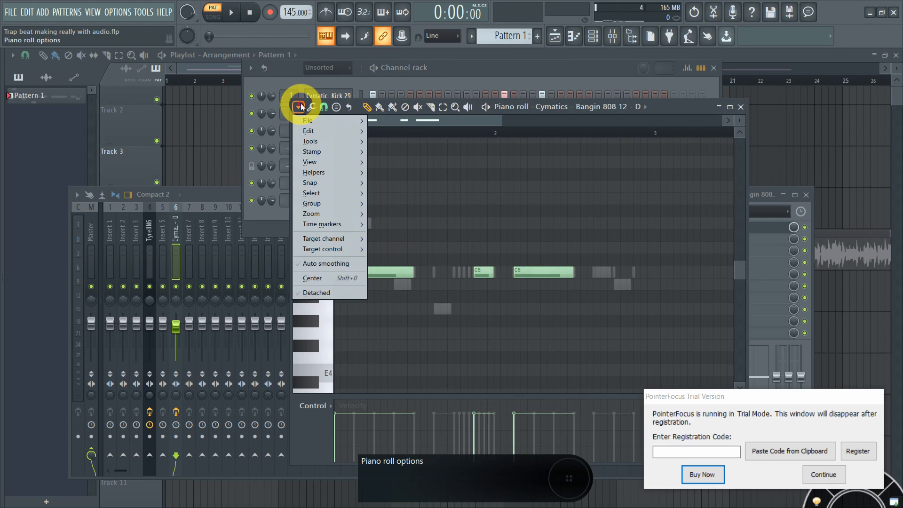
Step: Highlight the E Minor Harmonic scale in the 808 piano roll and draw a D5 note above the C5 notes
{"action": "mouse_move", "coordinate": [332, 171]}
{"action": "mouse_move", "coordinate": [423, 182]}
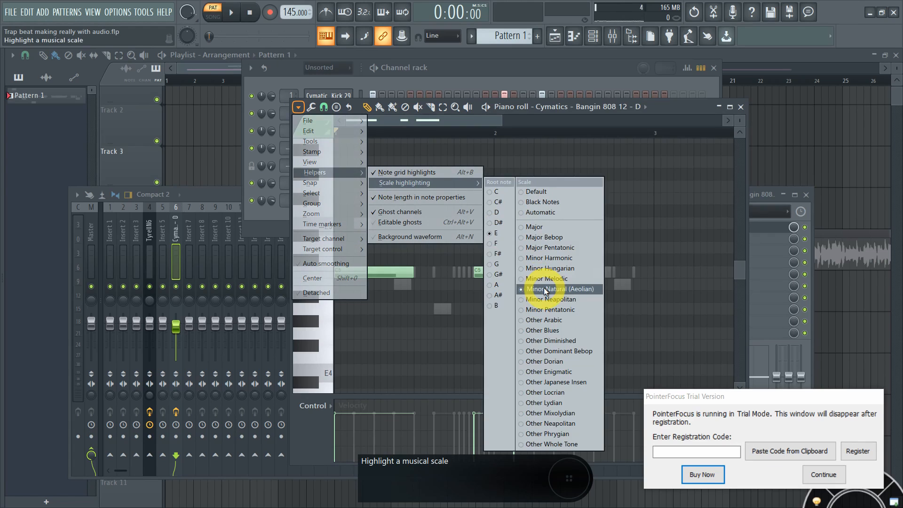
{"action": "key", "text": "super+plus"}
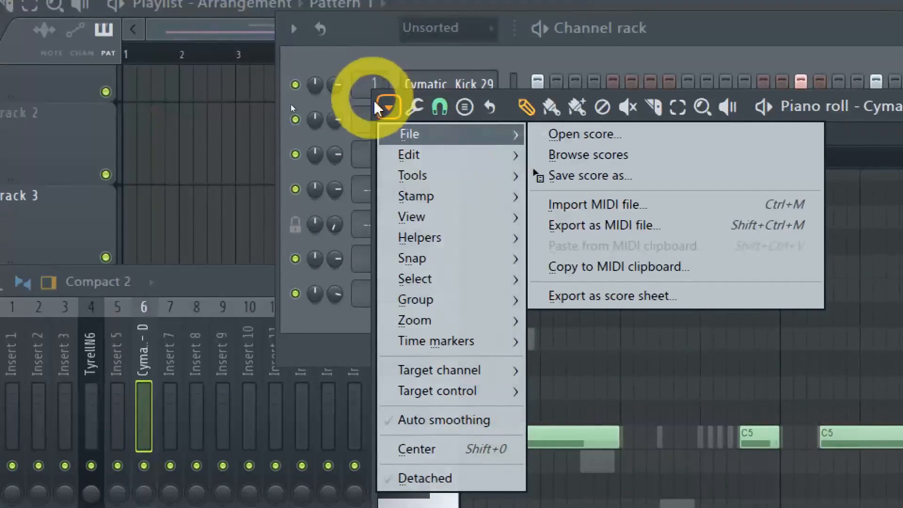
{"action": "mouse_move", "coordinate": [485, 239]}
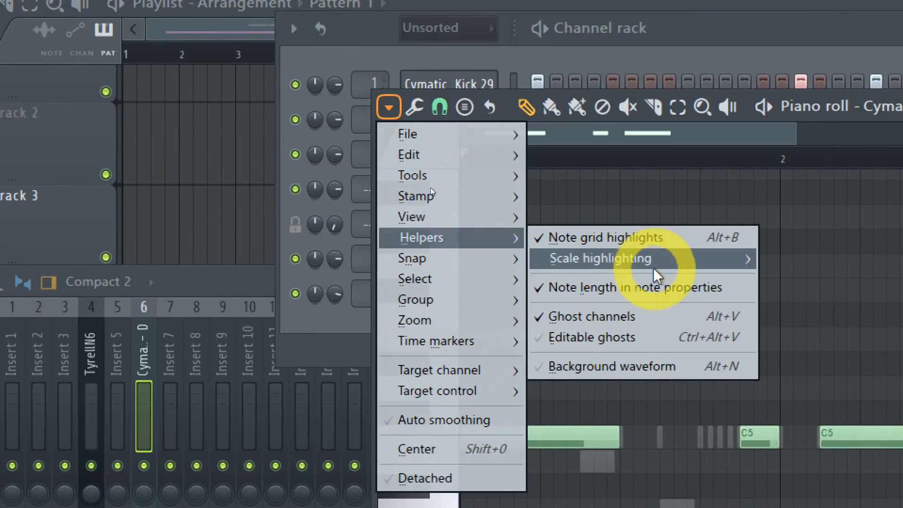
{"action": "mouse_move", "coordinate": [655, 265]}
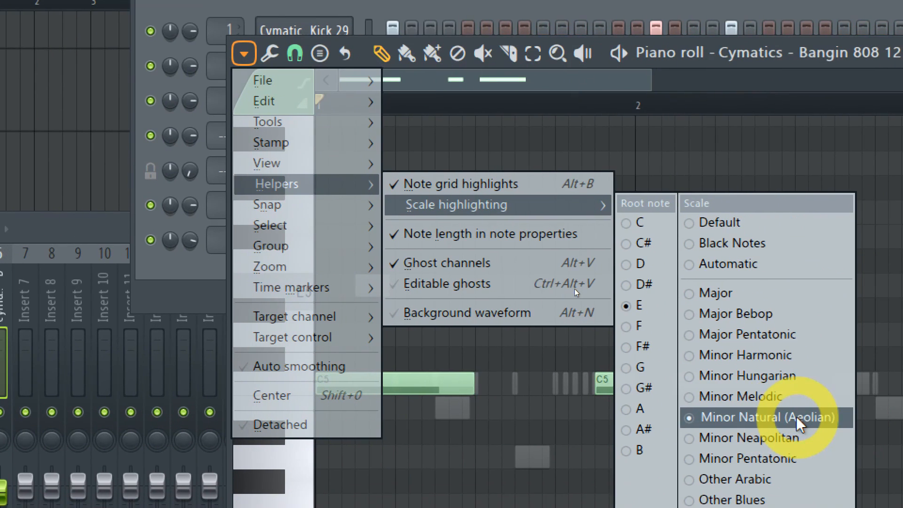
{"action": "key", "text": "super+Escape"}
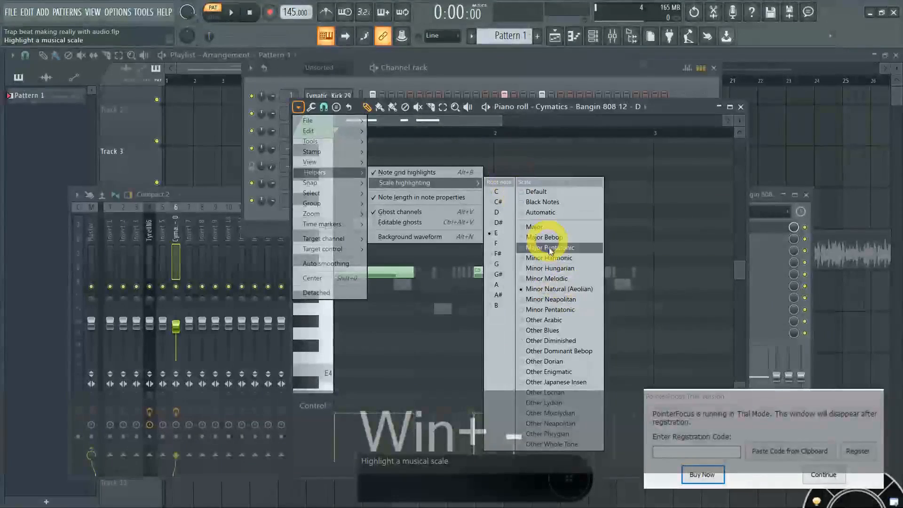
{"action": "left_click", "coordinate": [600, 258]}
{"action": "left_click", "coordinate": [490, 245]}
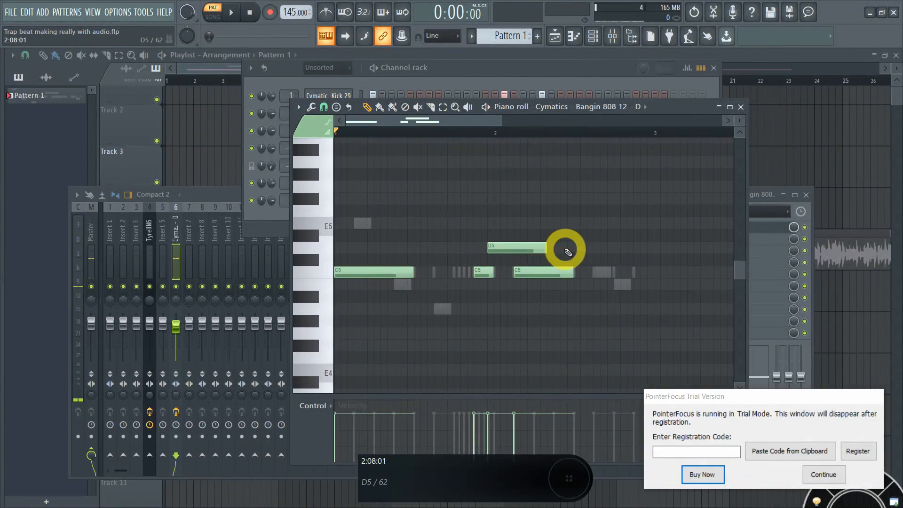
Step: Delete the D5 note and move the three C5 808 notes up to E5
{"action": "key", "text": "super+plus"}
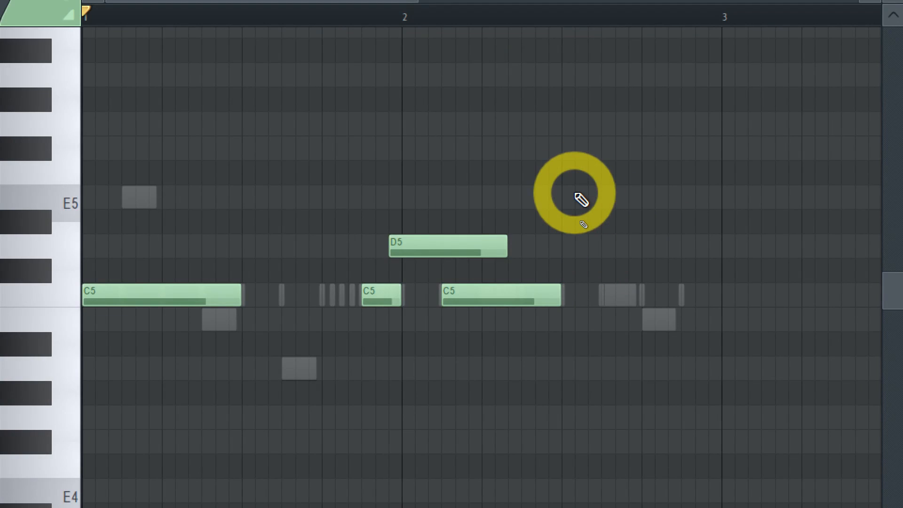
{"action": "right_click", "coordinate": [416, 246]}
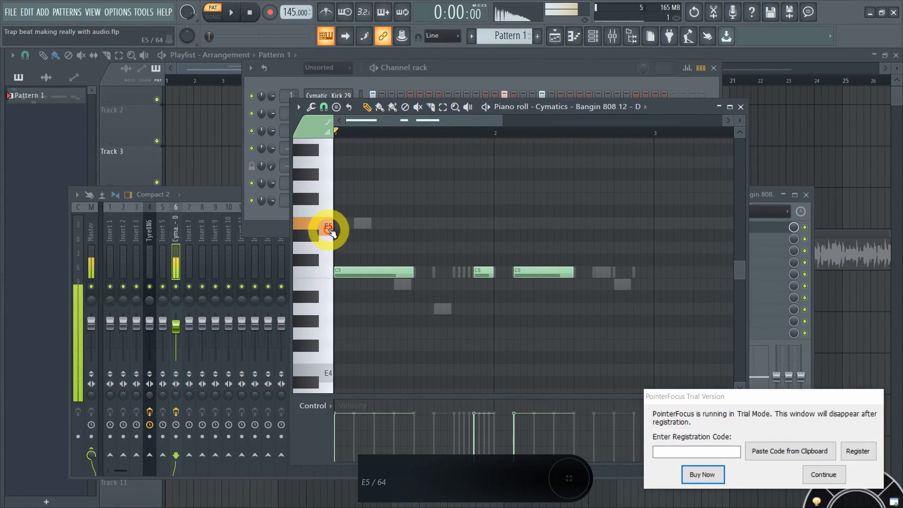
{"action": "left_click", "coordinate": [328, 272], "text": "ctrl"}
{"action": "left_click", "coordinate": [354, 272]}
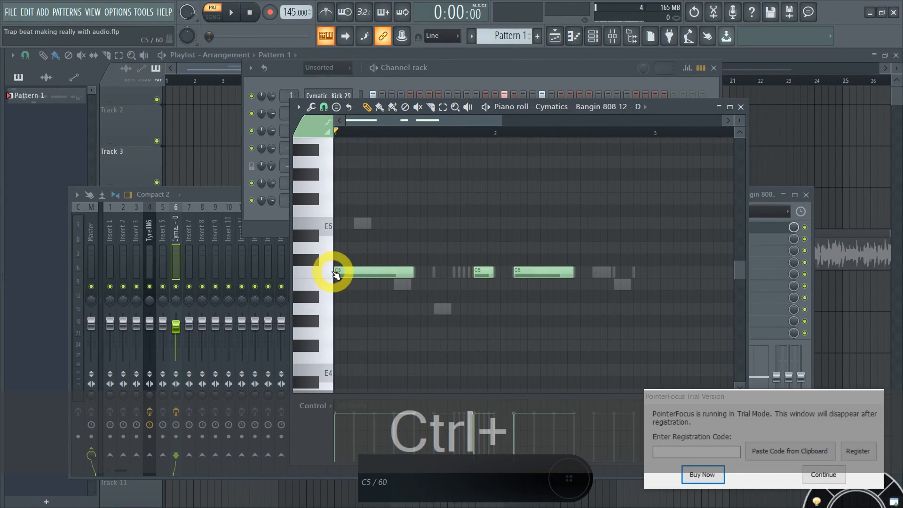
{"action": "left_click", "coordinate": [336, 274], "text": "ctrl"}
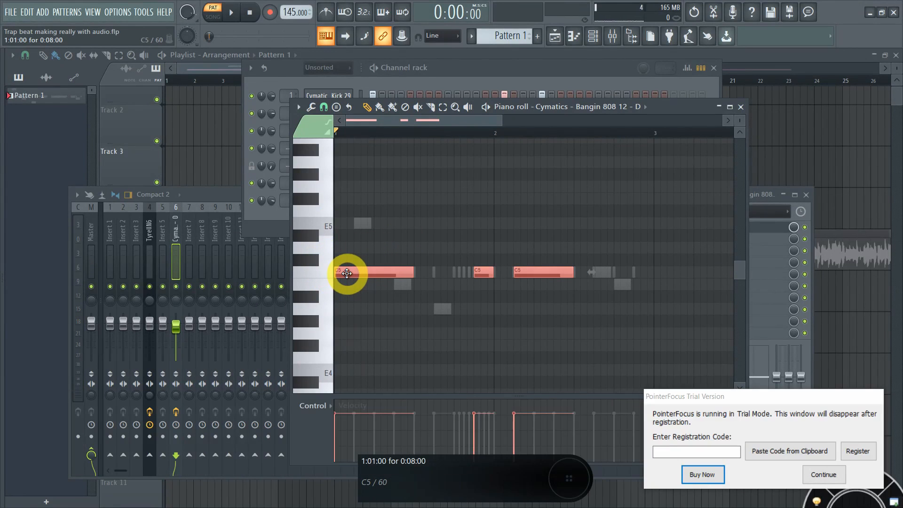
{"action": "key", "text": "super+equal"}
{"action": "left_click_drag", "start_coordinate": [347, 273], "coordinate": [337, 221]}
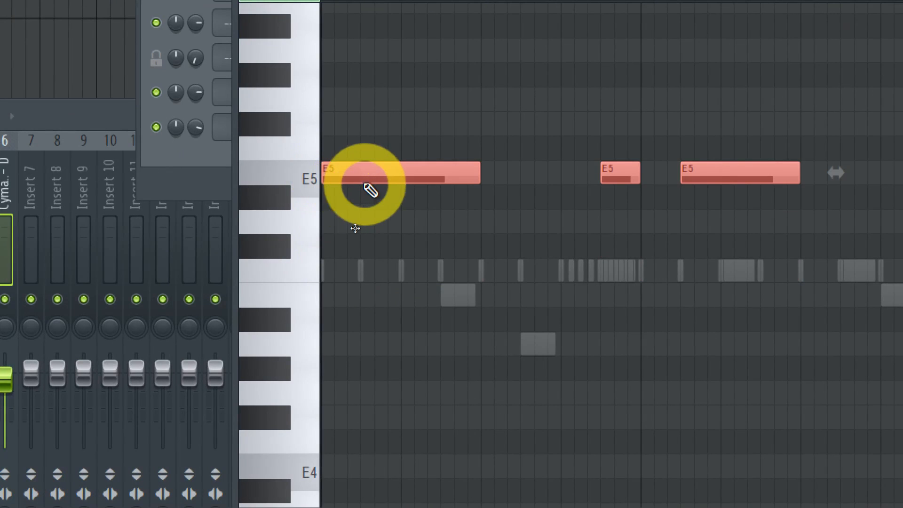
{"action": "key", "text": "super+minus"}
{"action": "left_click", "coordinate": [450, 83]}
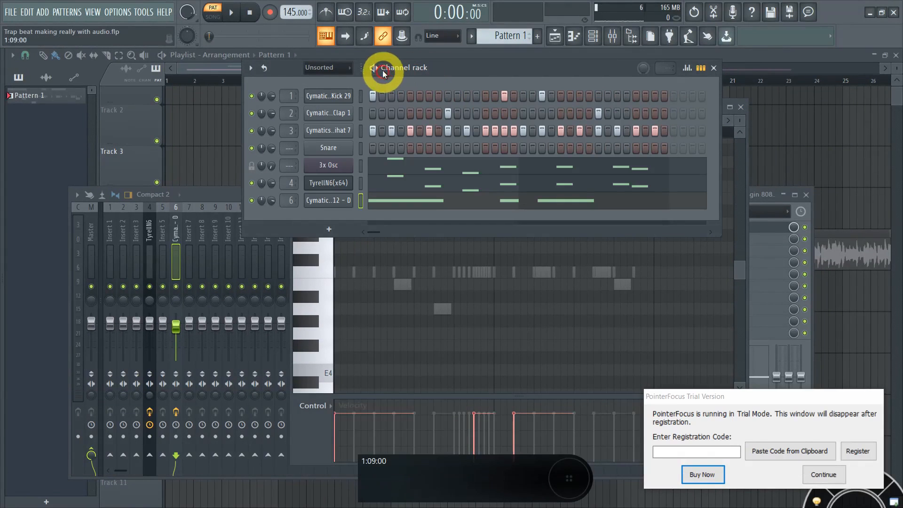
Step: Play the pattern and move the piano roll below the channel rack
{"action": "key", "text": "space"}
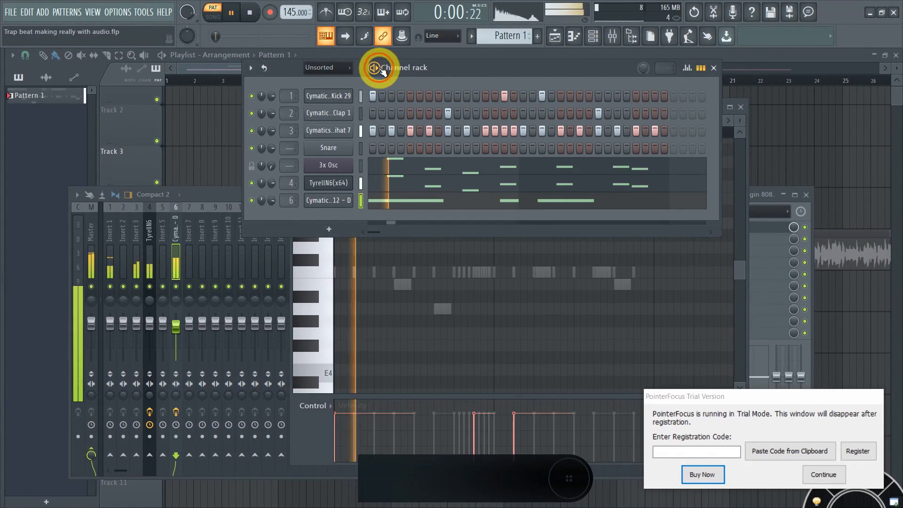
{"action": "left_click", "coordinate": [391, 266]}
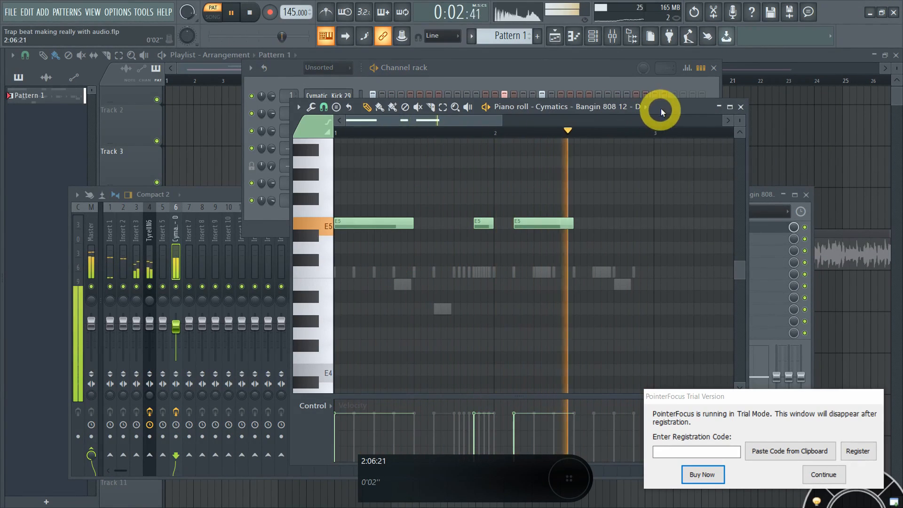
{"action": "left_click_drag", "start_coordinate": [662, 107], "coordinate": [660, 232]}
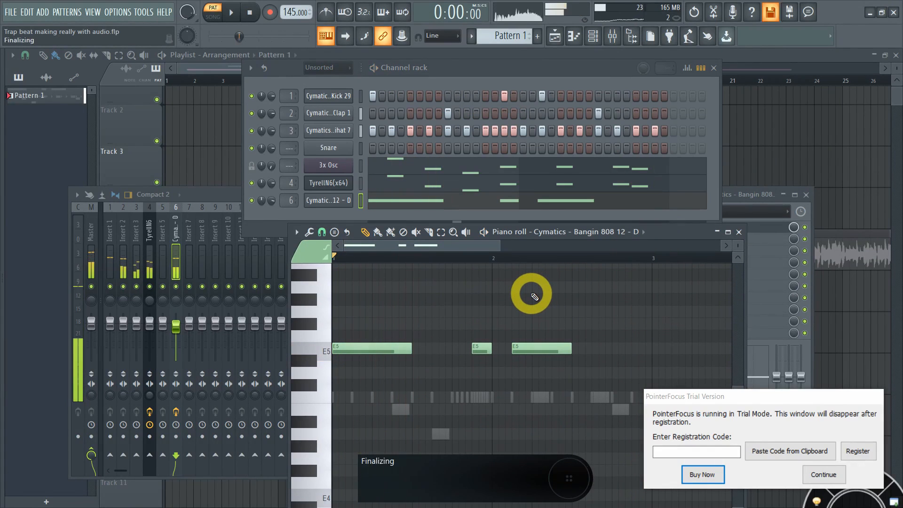
{"action": "key", "text": "space"}
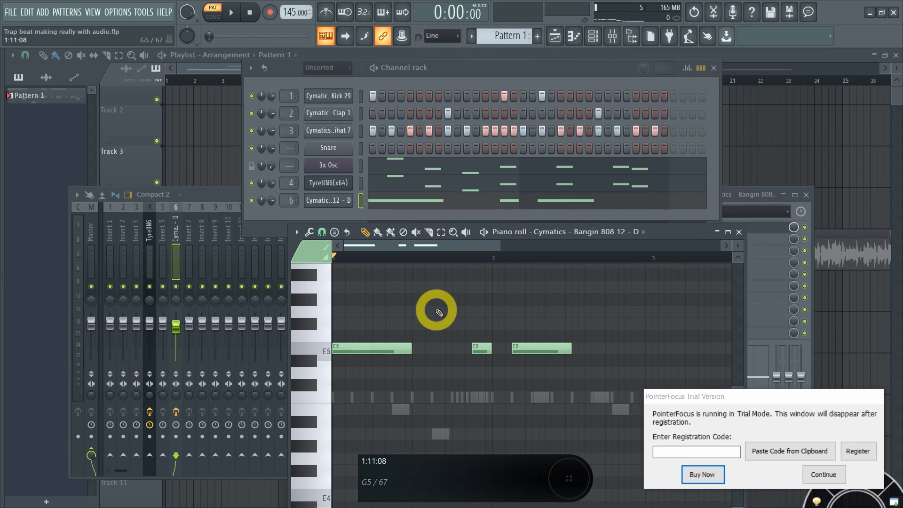
Step: Audition the three 808 notes at C5, then move them back to E5 and replay
{"action": "left_click_drag", "start_coordinate": [605, 264], "coordinate": [381, 397]}
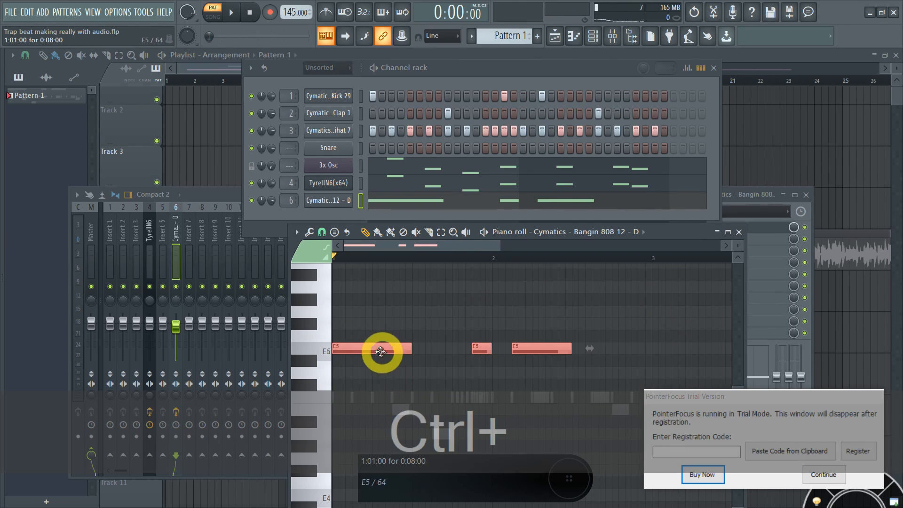
{"action": "left_click_drag", "start_coordinate": [362, 350], "coordinate": [340, 402]}
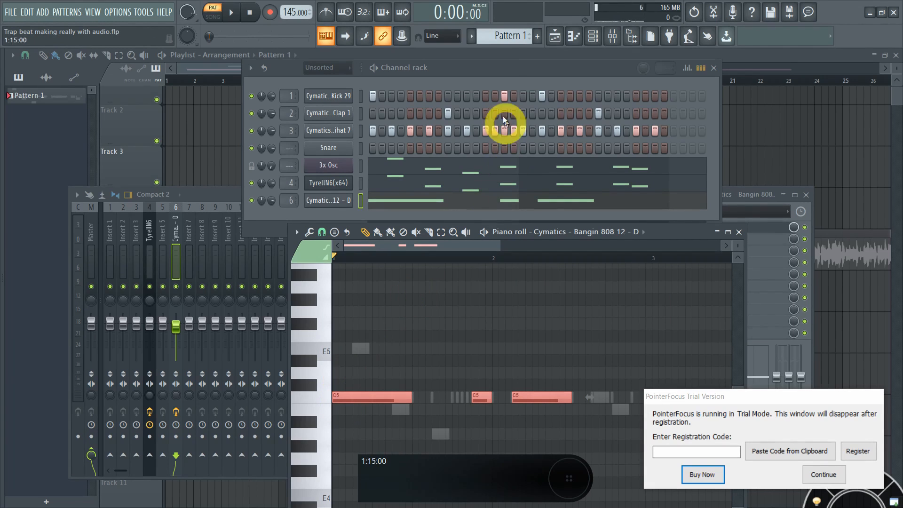
{"action": "key", "text": "space"}
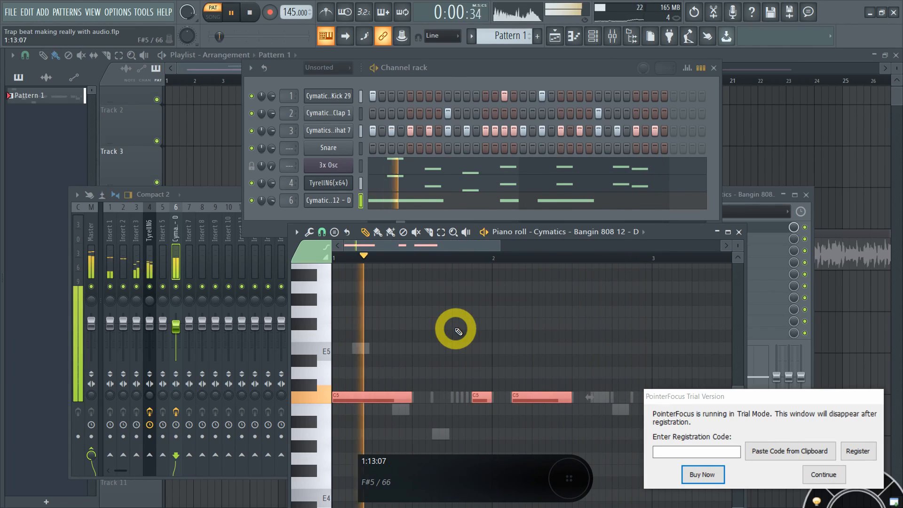
{"action": "key", "text": "space"}
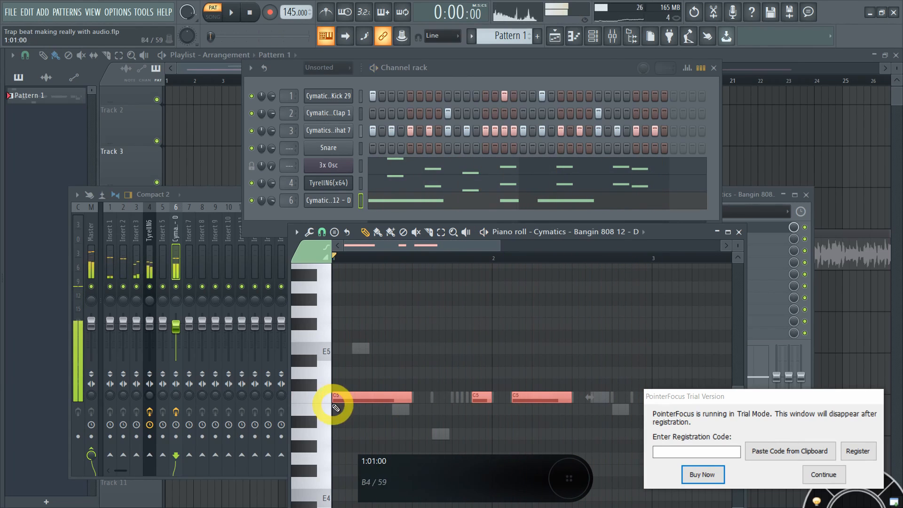
{"action": "left_click_drag", "start_coordinate": [336, 397], "coordinate": [329, 335]}
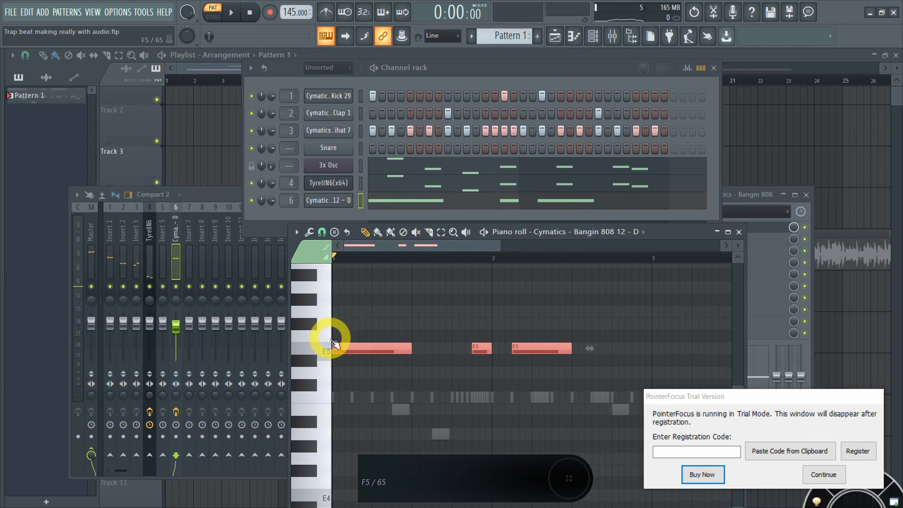
{"action": "key", "text": "space"}
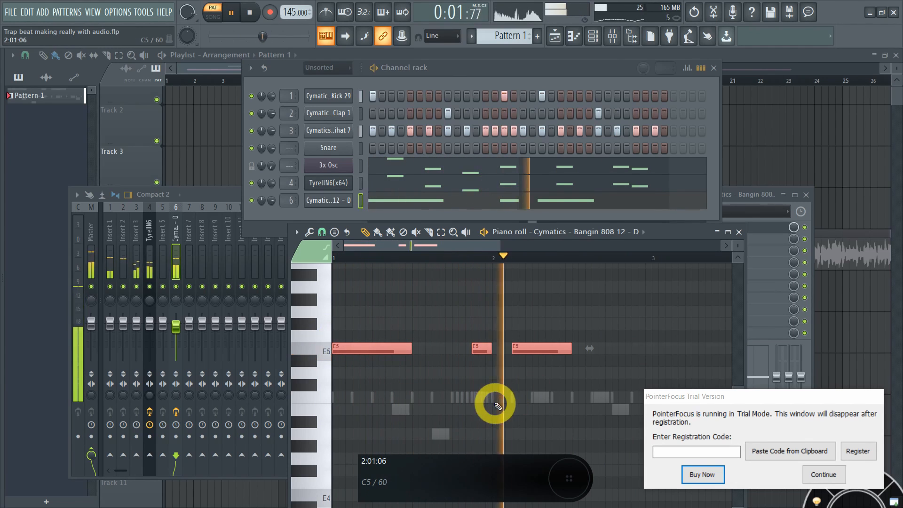
Step: Stop playback, audition a pitch on the piano keyboard, and deselect the three E5 808 notes
{"action": "key", "text": "space"}
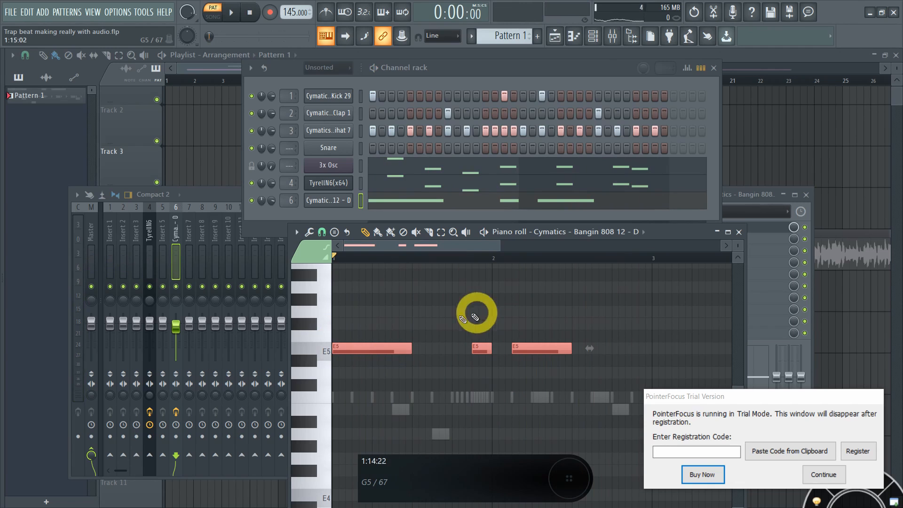
{"action": "left_click", "coordinate": [342, 359]}
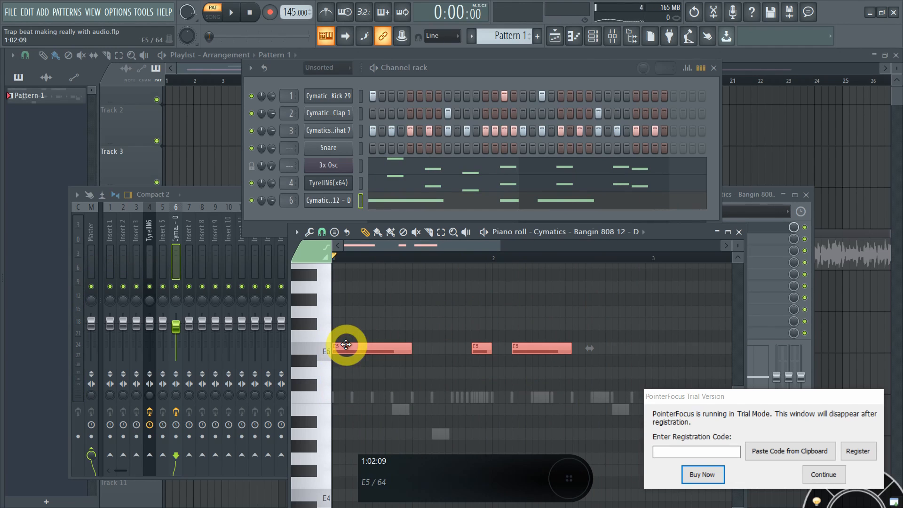
{"action": "scroll", "coordinate": [362, 320], "scroll_direction": "down", "scroll_amount": 1}
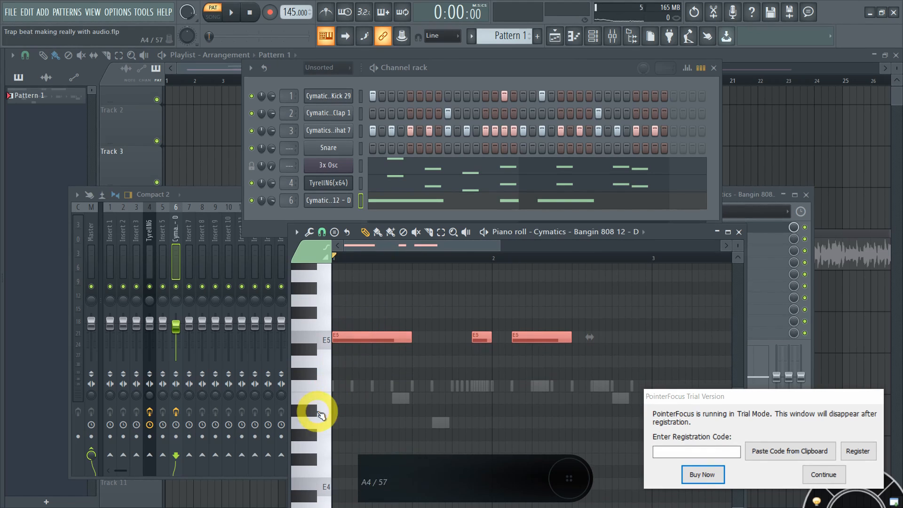
{"action": "left_click", "coordinate": [325, 391]}
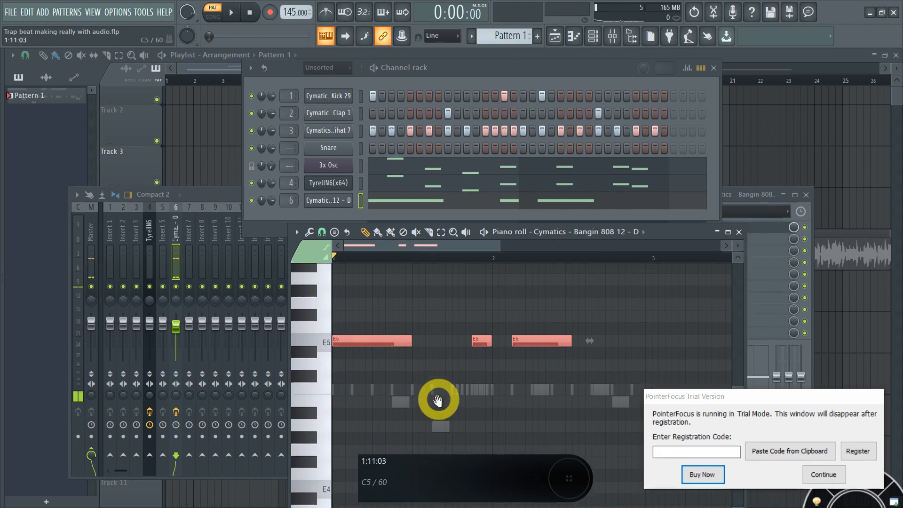
{"action": "scroll", "coordinate": [447, 330], "scroll_direction": "up", "scroll_amount": 2}
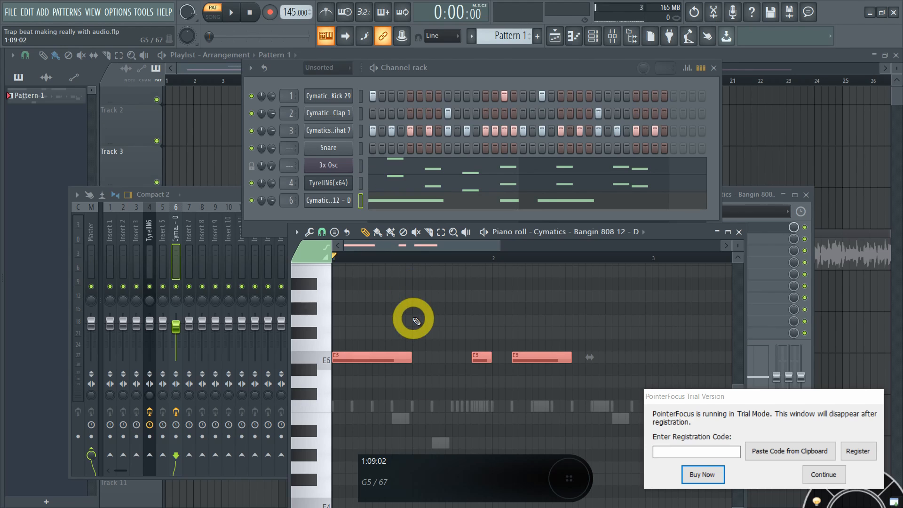
{"action": "key", "text": "ctrl+d"}
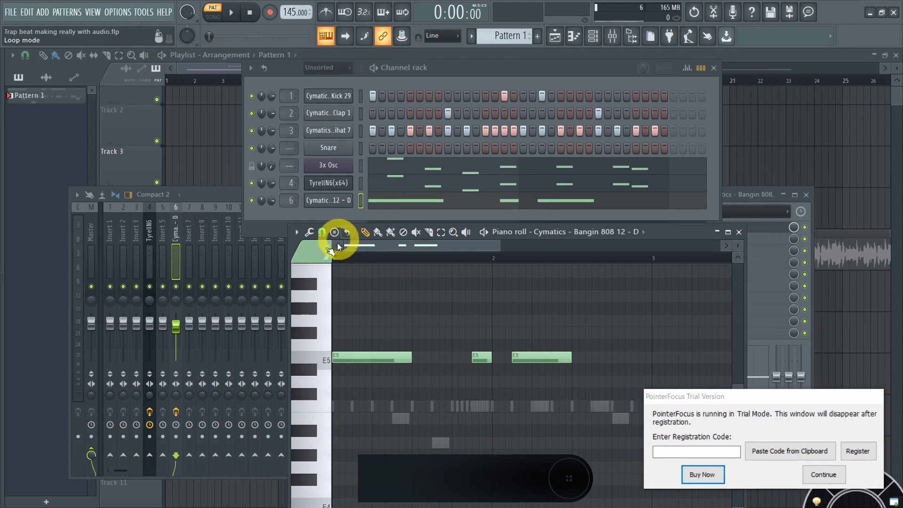
{"action": "left_click", "coordinate": [174, 228]}
Step: Play the beat and lower the 808 mixer track to about -3.3 dB
{"action": "left_click", "coordinate": [507, 76]}
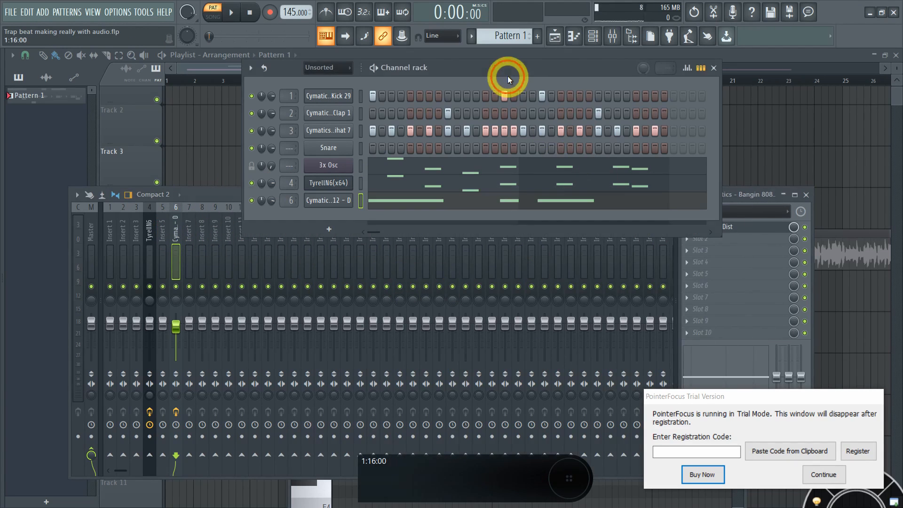
{"action": "key", "text": "space"}
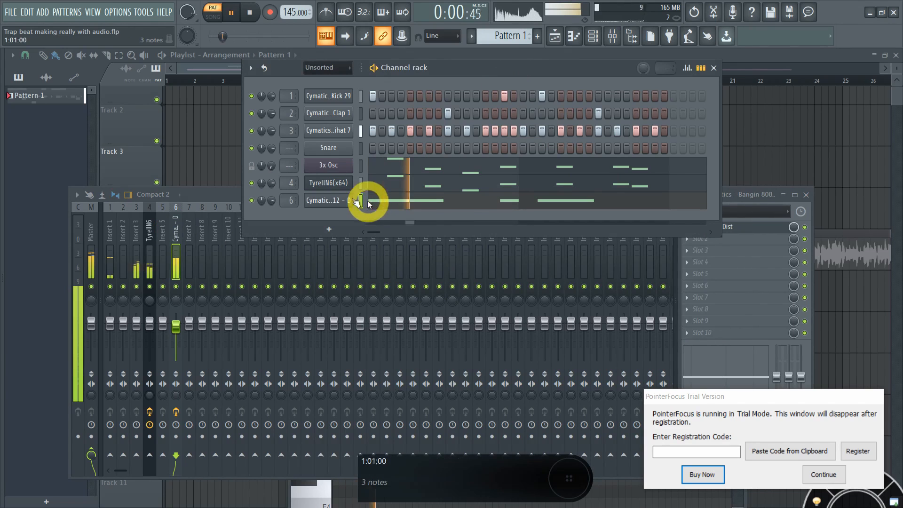
{"action": "left_click", "coordinate": [176, 219]}
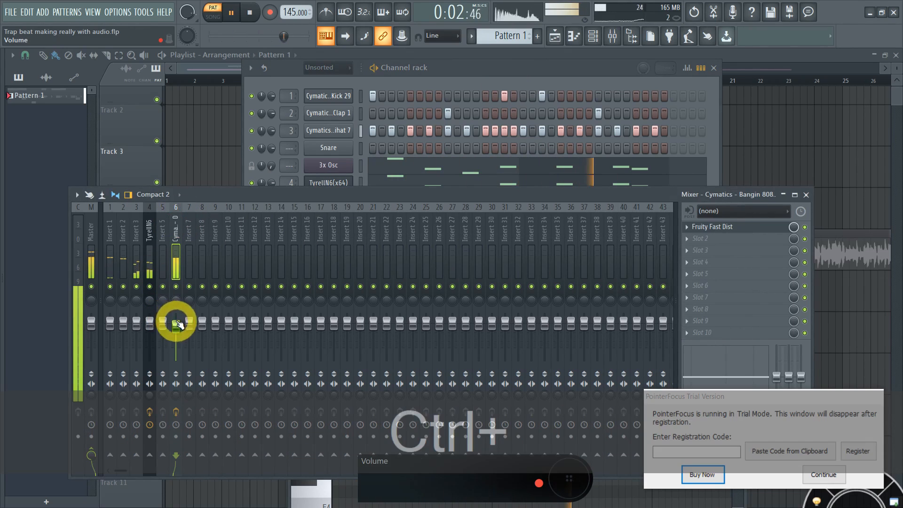
{"action": "left_click_drag", "start_coordinate": [176, 325], "coordinate": [179, 332]}
{"action": "key", "text": "ctrl+space"}
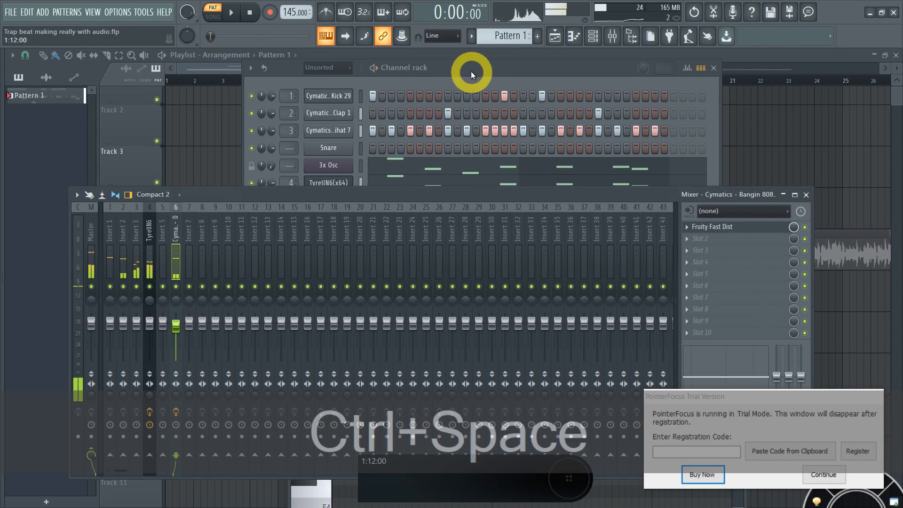
Step: Replay the beat while soloing and then un-soloing the 808 mixer track
{"action": "left_click", "coordinate": [470, 71]}
{"action": "mouse_move", "coordinate": [470, 71]}
{"action": "left_mouse_down"}
{"action": "mouse_move", "coordinate": [479, 58]}
{"action": "mouse_move", "coordinate": [458, 62]}
{"action": "left_mouse_up"}
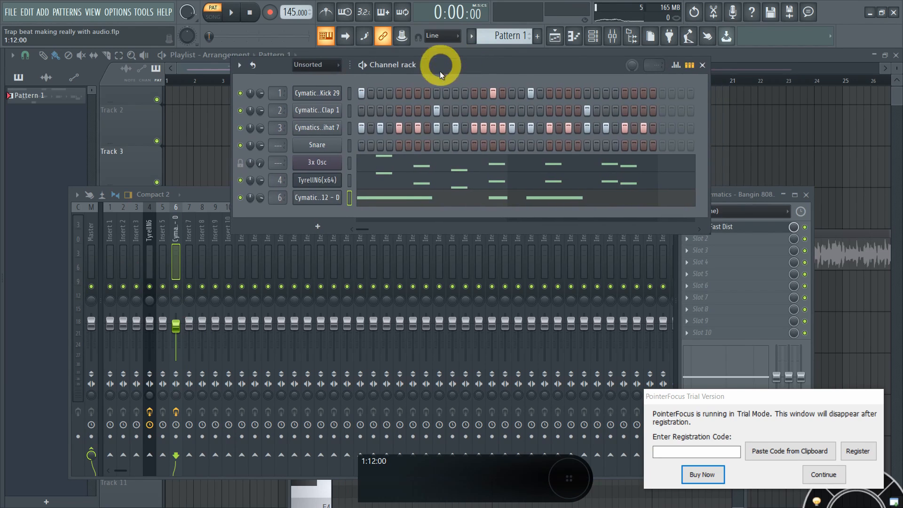
{"action": "key", "text": "space"}
{"action": "right_click", "coordinate": [176, 288]}
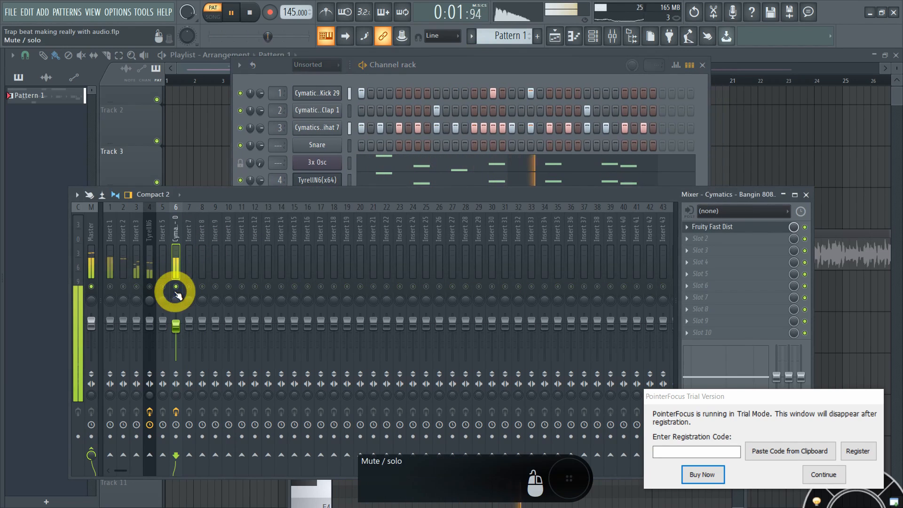
{"action": "right_click", "coordinate": [177, 288]}
{"action": "left_click", "coordinate": [484, 67]}
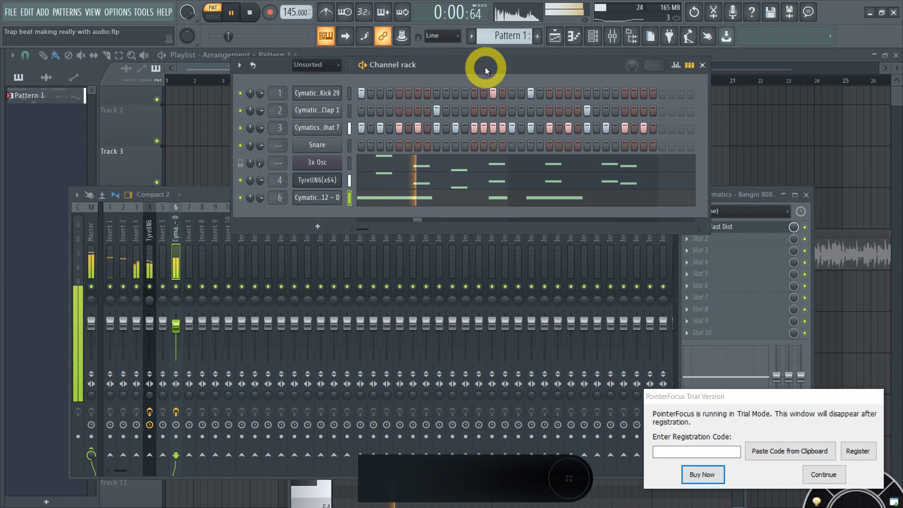
{"action": "key", "text": "space"}
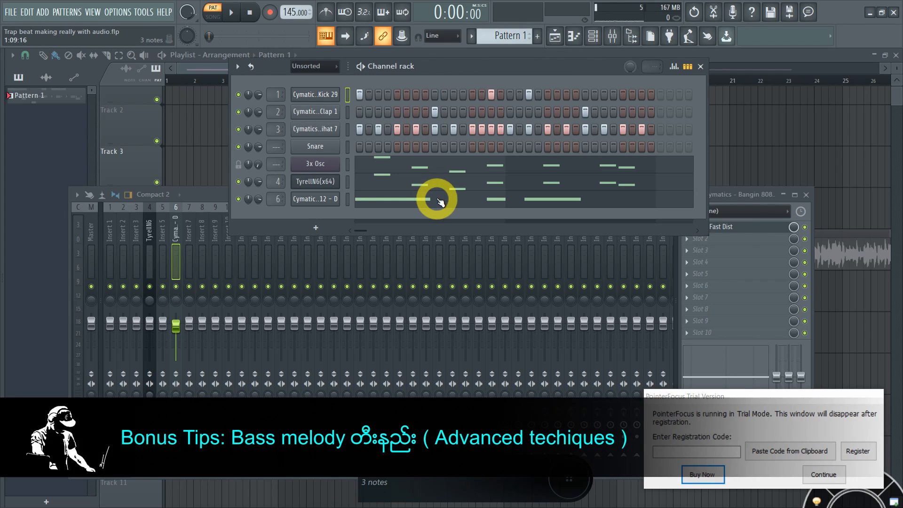
Step: Show the 808 channel's notes in the piano roll and play the pattern
{"action": "left_click", "coordinate": [440, 202]}
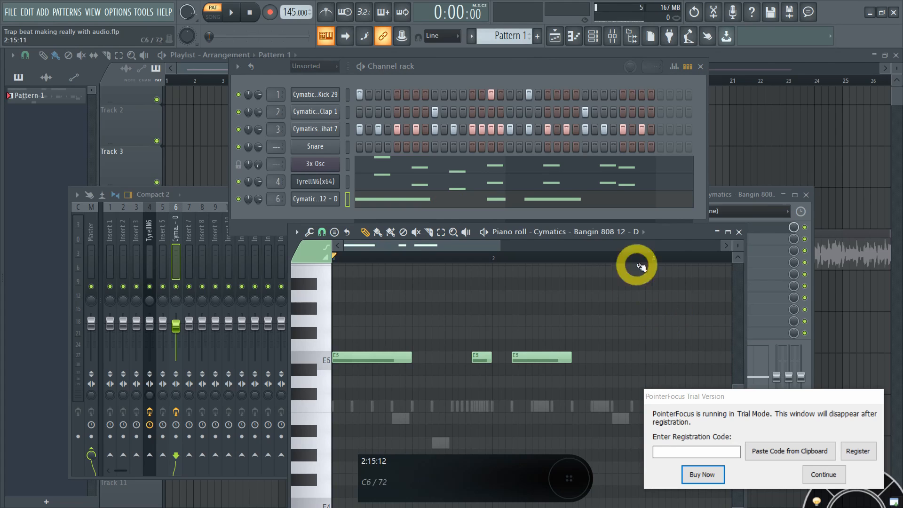
{"action": "left_click_drag", "start_coordinate": [667, 233], "coordinate": [663, 223]}
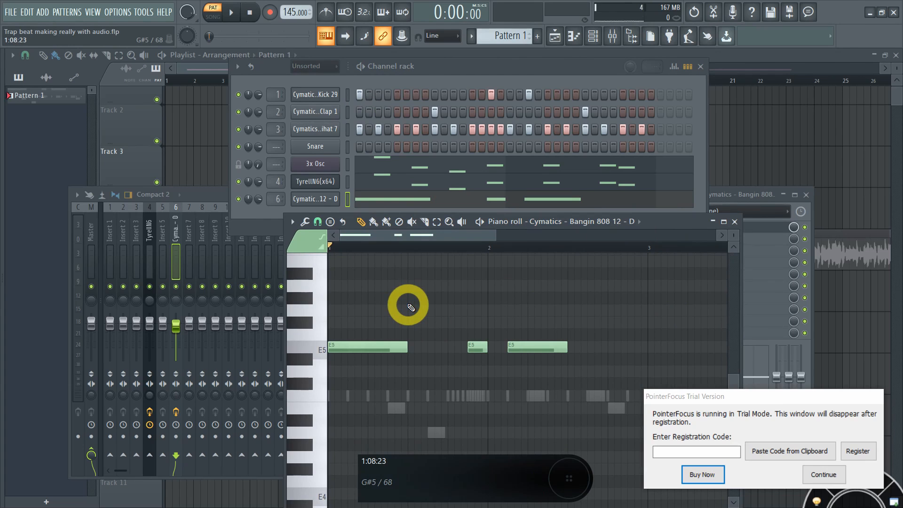
{"action": "key", "text": "space"}
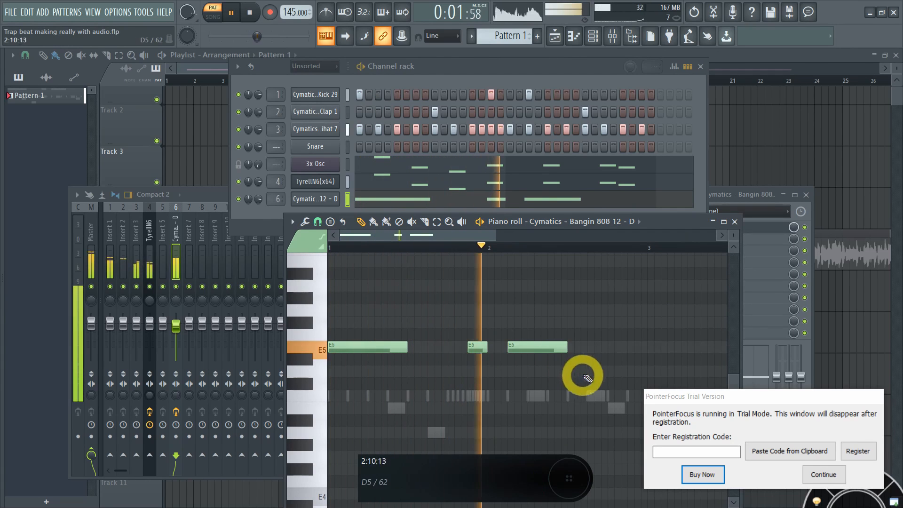
{"action": "left_click", "coordinate": [614, 188]}
{"action": "key", "text": "space"}
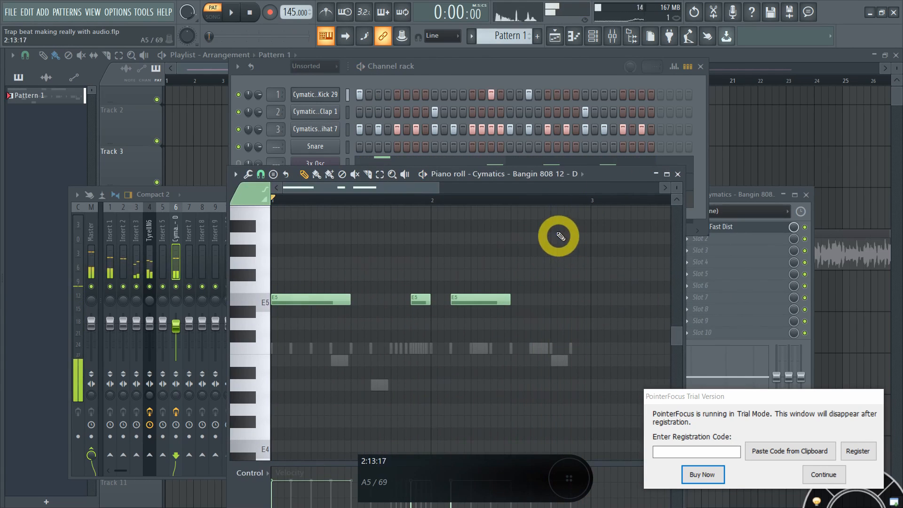
Step: Try and remove test E5 and A#5 notes, then add a short E5 after the third note
{"action": "left_click", "coordinate": [532, 299]}
{"action": "left_click", "coordinate": [572, 227]}
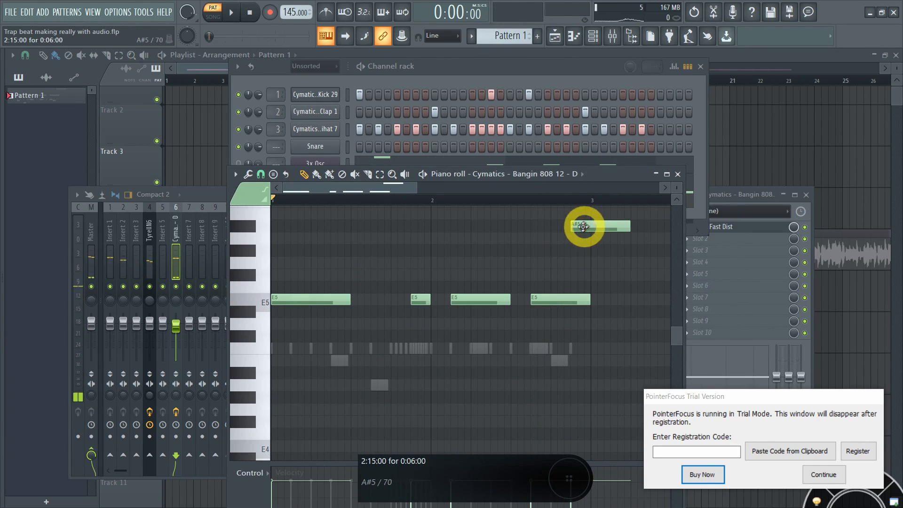
{"action": "right_click", "coordinate": [583, 227]}
{"action": "right_click", "coordinate": [562, 299]}
{"action": "scroll", "coordinate": [562, 301], "scroll_direction": "up", "scroll_amount": 2}
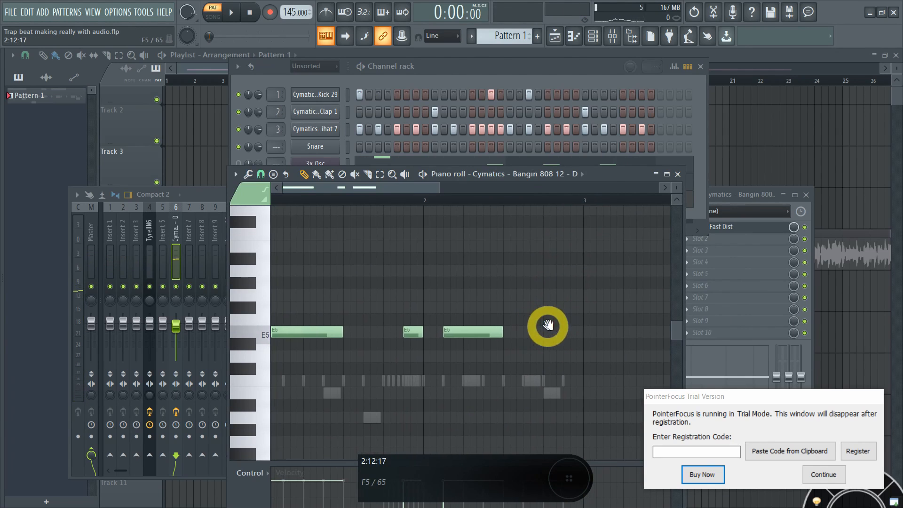
{"action": "left_click", "coordinate": [434, 334]}
{"action": "left_click", "coordinate": [536, 331]}
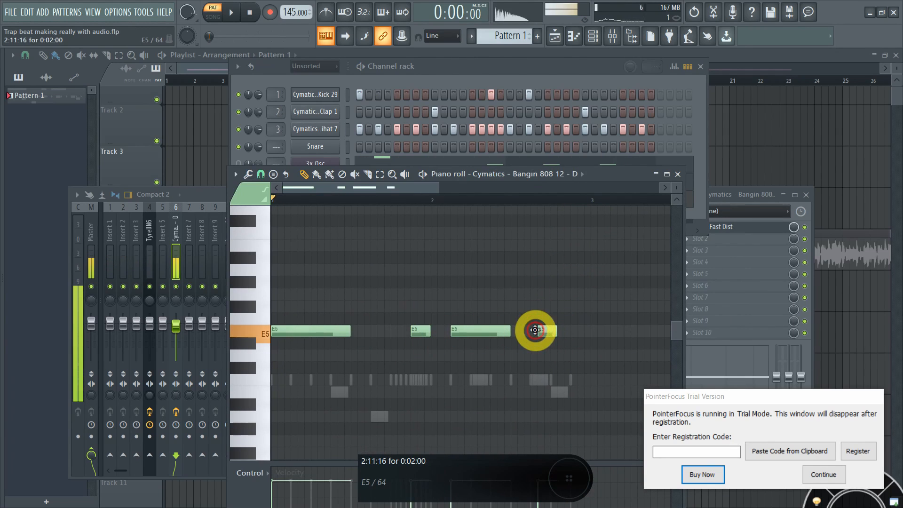
{"action": "key", "text": "space"}
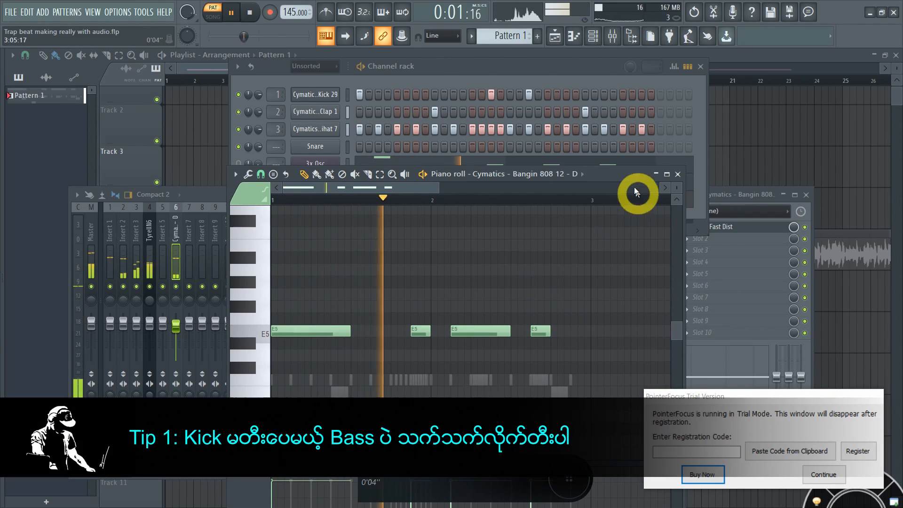
Step: Add a short note at C6 near the end of bar 2, lower it to B5, and listen
{"action": "left_click_drag", "start_coordinate": [608, 177], "coordinate": [603, 202]}
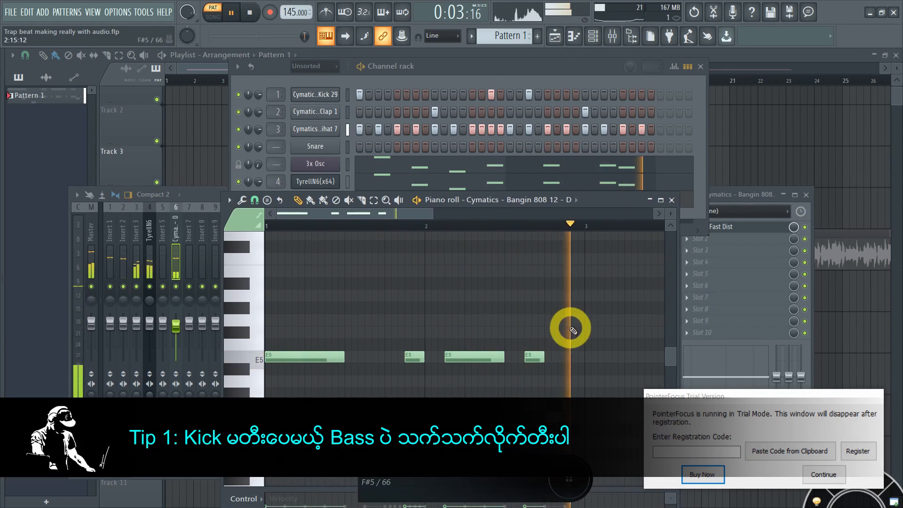
{"action": "key", "text": "space"}
{"action": "left_click", "coordinate": [544, 260]}
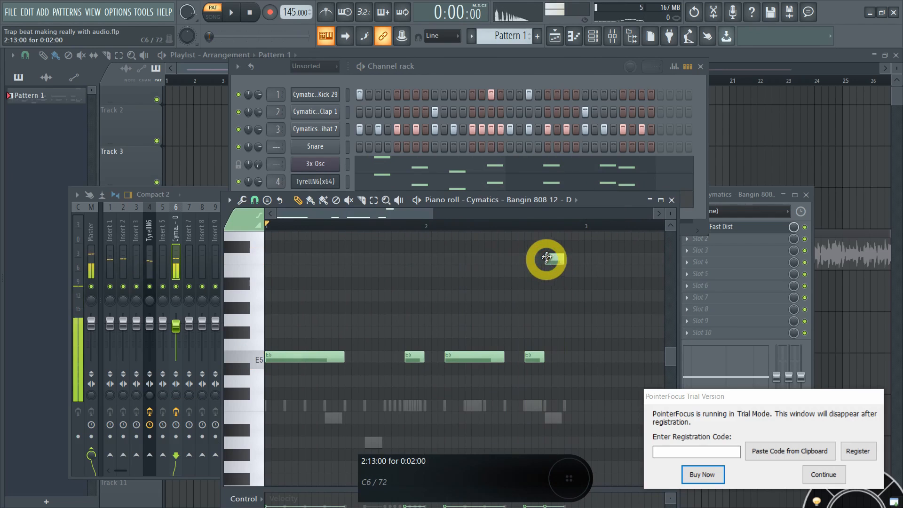
{"action": "left_click_drag", "start_coordinate": [541, 269], "coordinate": [544, 274]}
{"action": "key", "text": "space"}
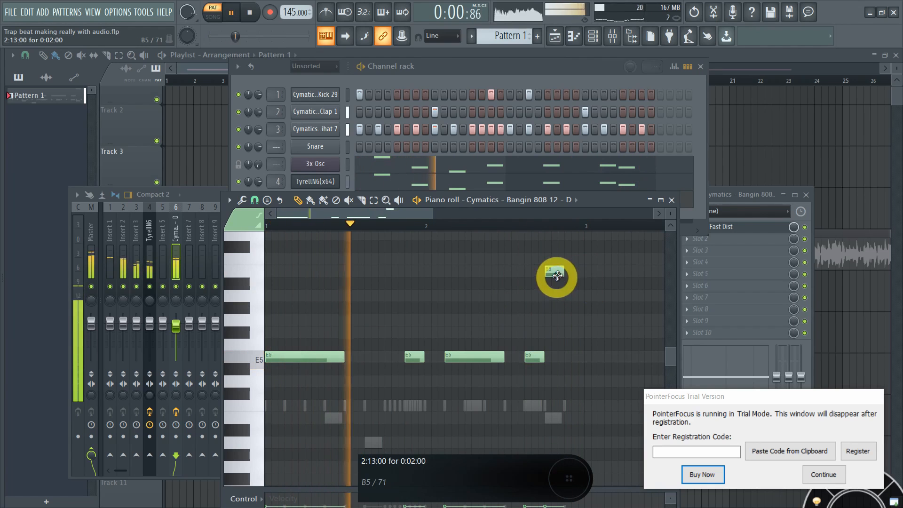
{"action": "key", "text": "space"}
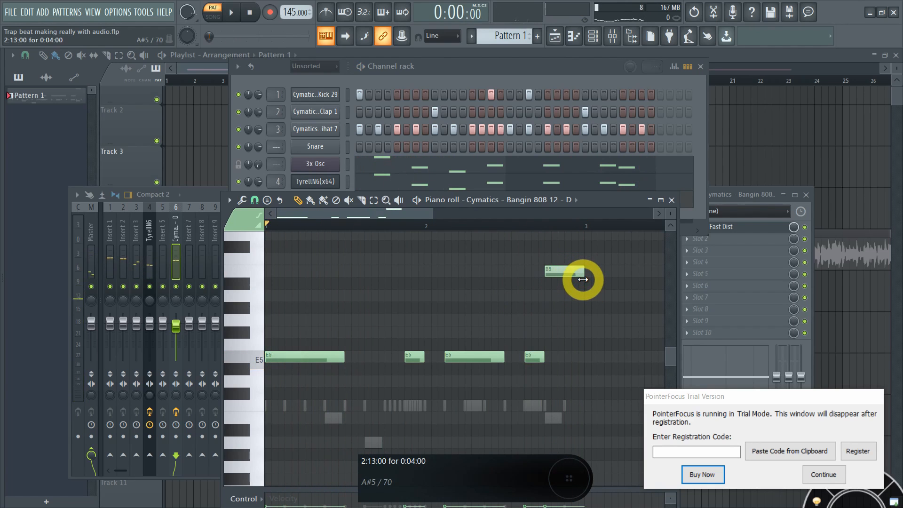
{"action": "key", "text": "space"}
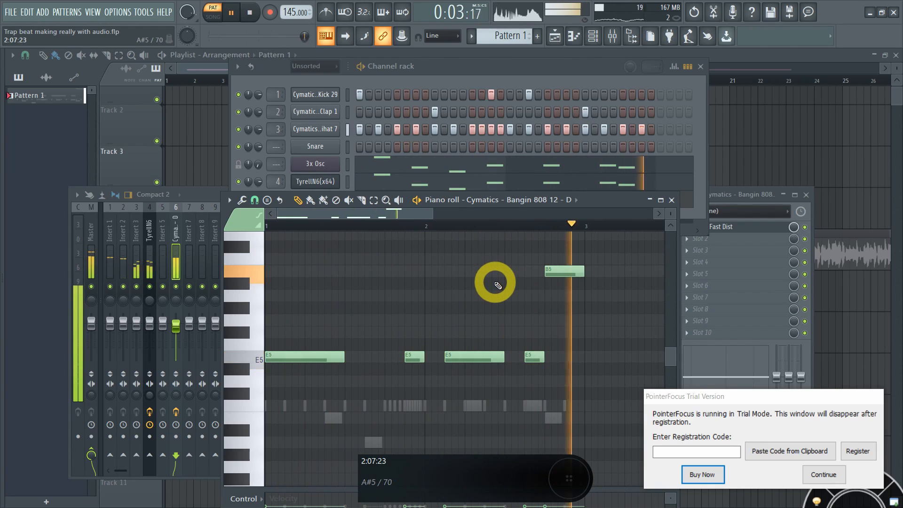
{"action": "key", "text": "space"}
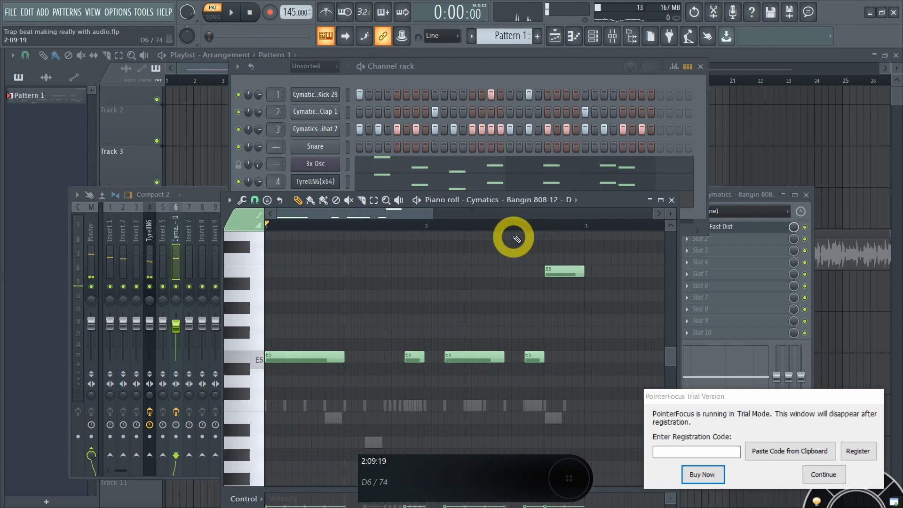
Step: Lengthen the last E5 note to end under the B5, then show the 808 channel settings
{"action": "left_click", "coordinate": [525, 228]}
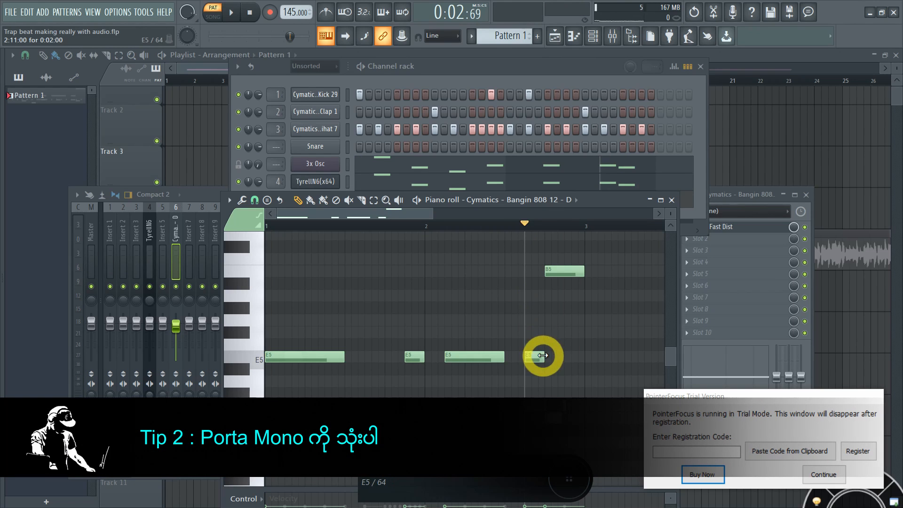
{"action": "left_click_drag", "start_coordinate": [540, 356], "coordinate": [584, 357]}
{"action": "key", "text": "space"}
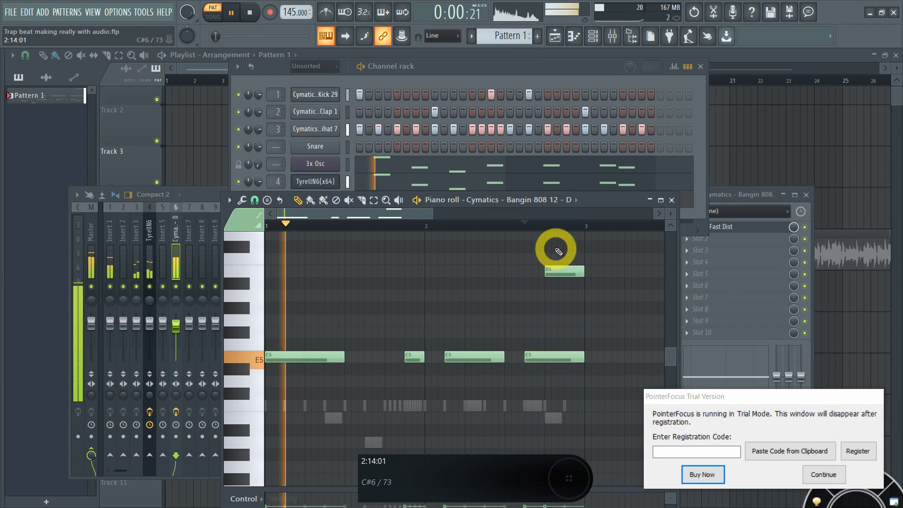
{"action": "key", "text": "space"}
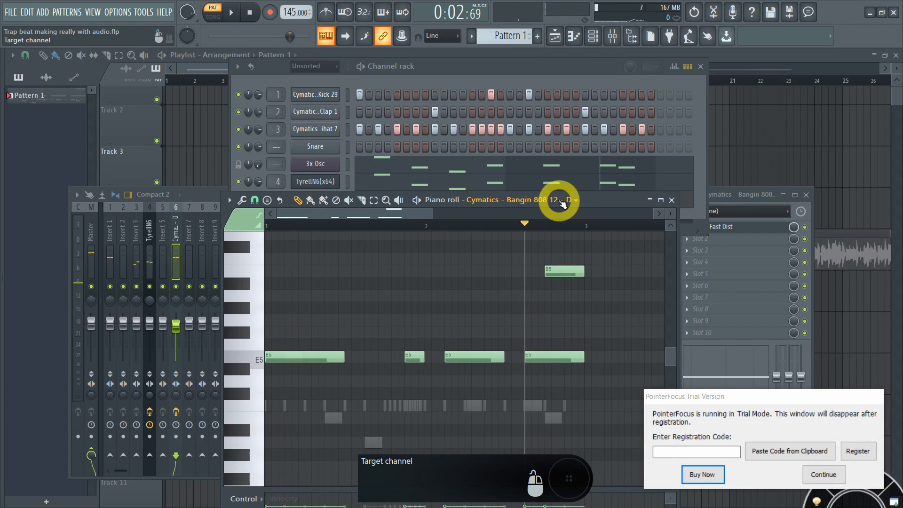
{"action": "key", "text": "super+equal"}
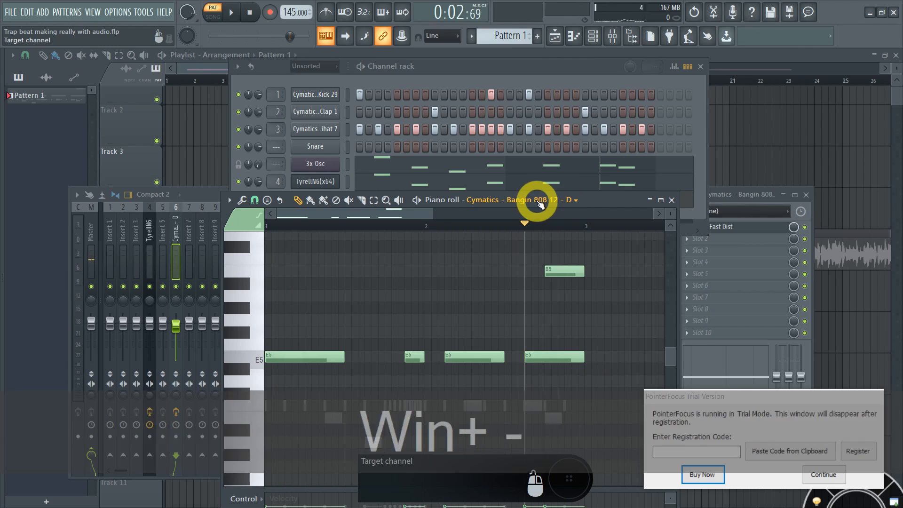
{"action": "left_click", "coordinate": [537, 202]}
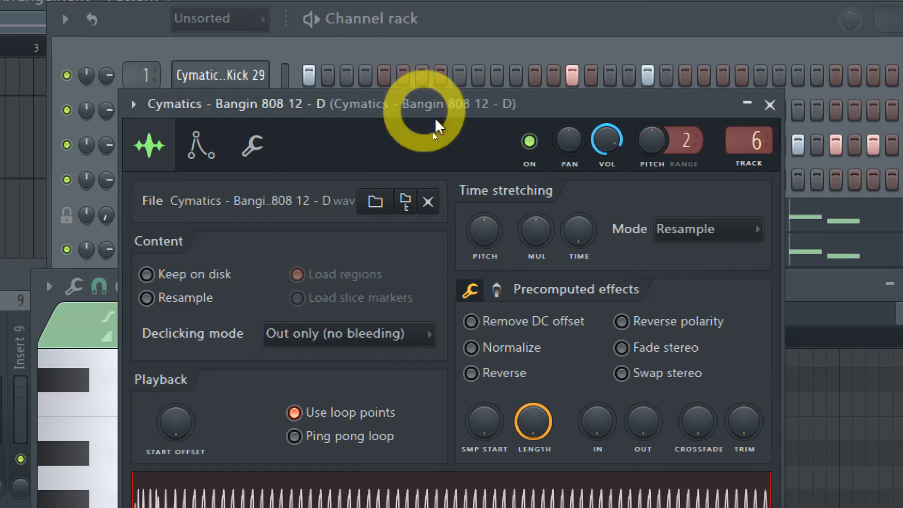
Step: Enable Porta and Mono in the 808 channel's miscellaneous function settings
{"action": "left_click", "coordinate": [126, 58]}
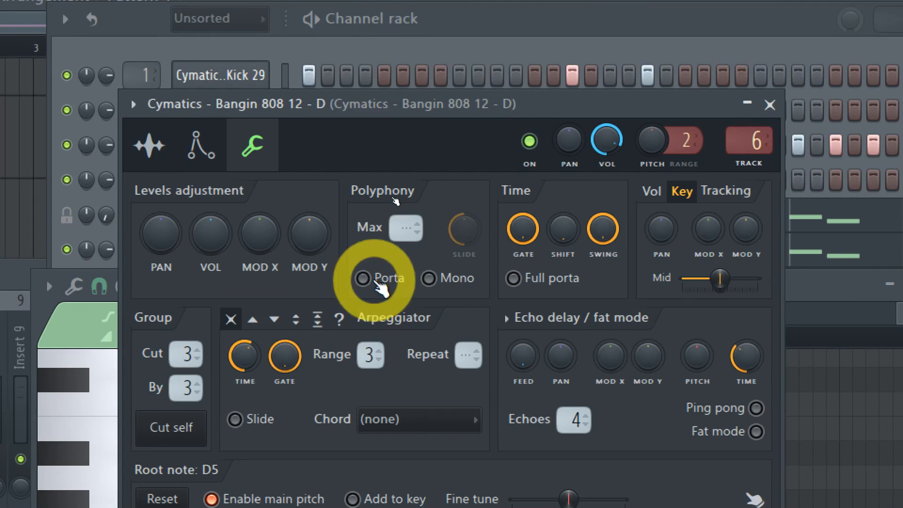
{"action": "left_click", "coordinate": [376, 280]}
{"action": "left_click", "coordinate": [453, 279]}
{"action": "left_click", "coordinate": [141, 149]}
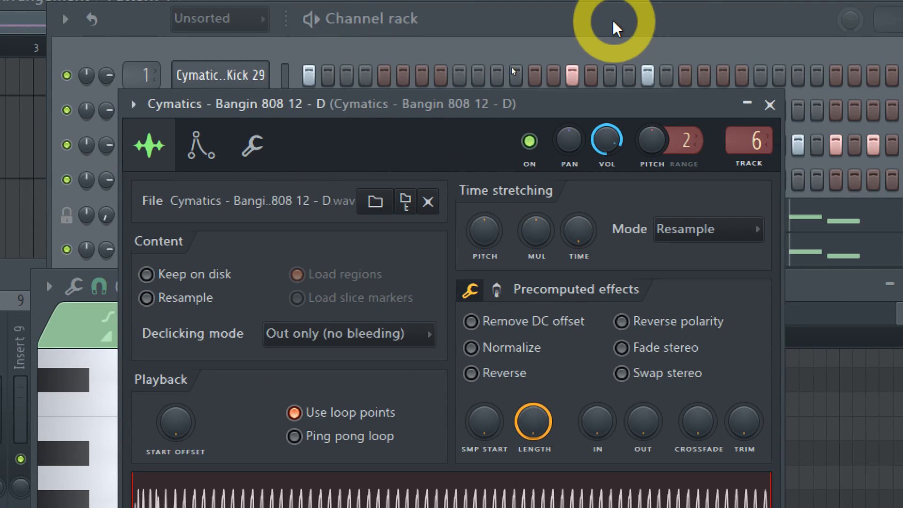
{"action": "key", "text": "super+minus"}
Step: Re-enable Mono for the 808 and preview the gliding bassline in its piano roll
{"action": "left_click", "coordinate": [809, 254]}
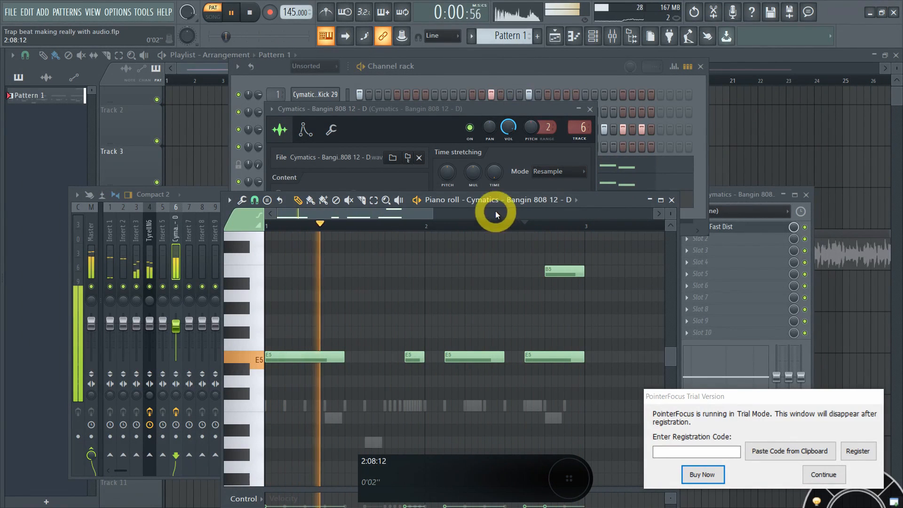
{"action": "key", "text": "space"}
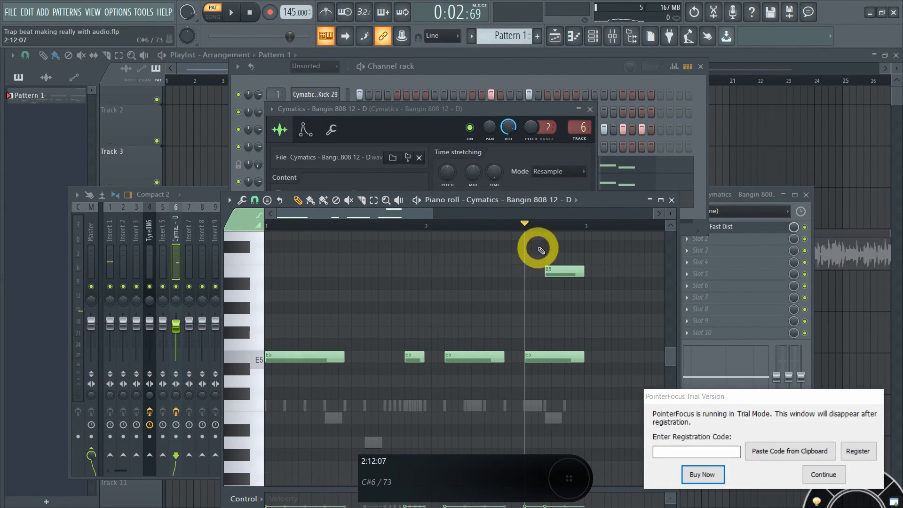
{"action": "left_click", "coordinate": [332, 129]}
{"action": "left_click", "coordinate": [434, 199]}
{"action": "left_click", "coordinate": [603, 201]}
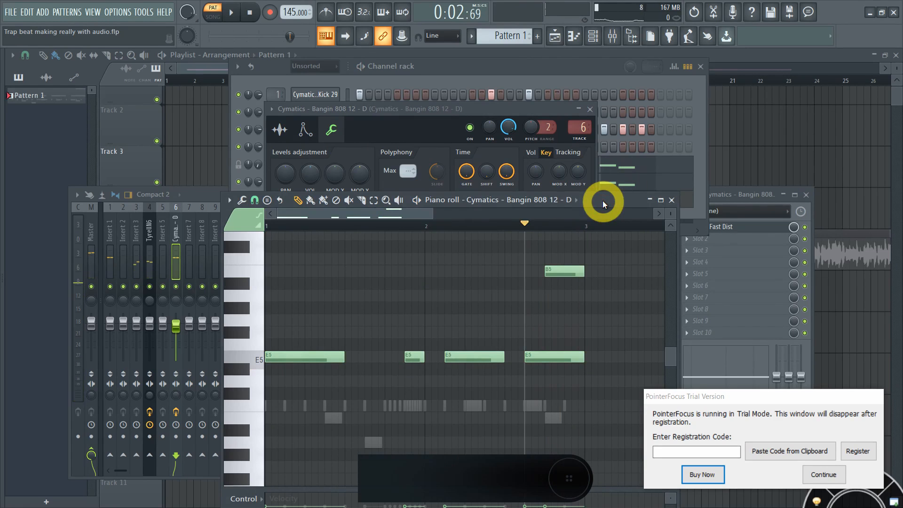
{"action": "left_click", "coordinate": [431, 140]}
{"action": "left_click", "coordinate": [433, 197]}
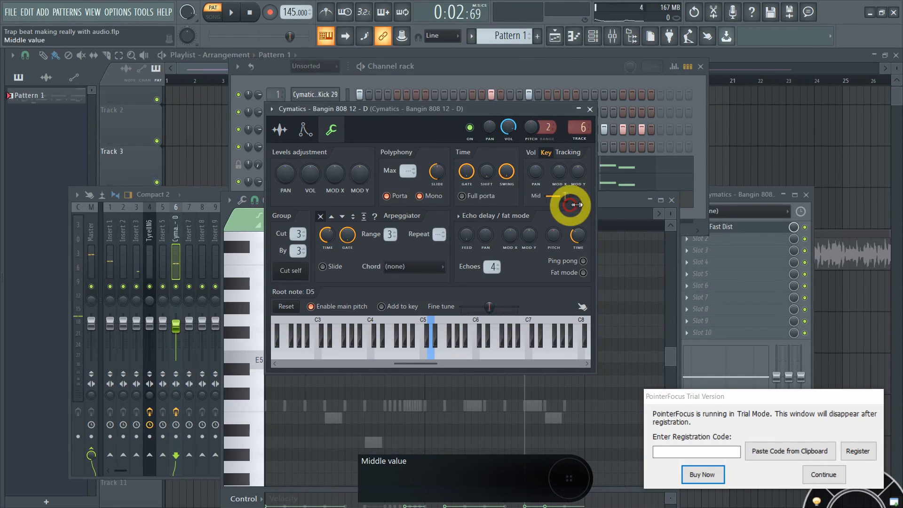
{"action": "key", "text": "space"}
{"action": "left_click", "coordinate": [604, 202]}
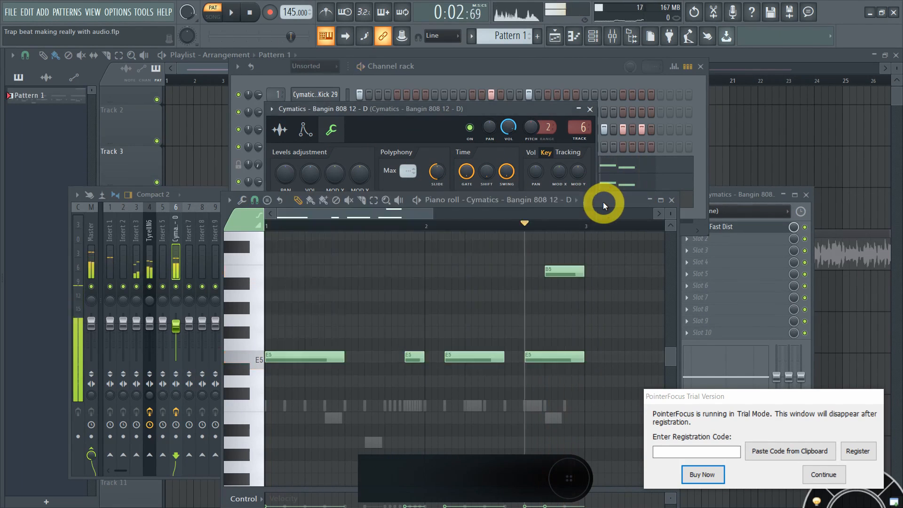
{"action": "key", "text": "space"}
{"action": "left_click", "coordinate": [447, 74]}
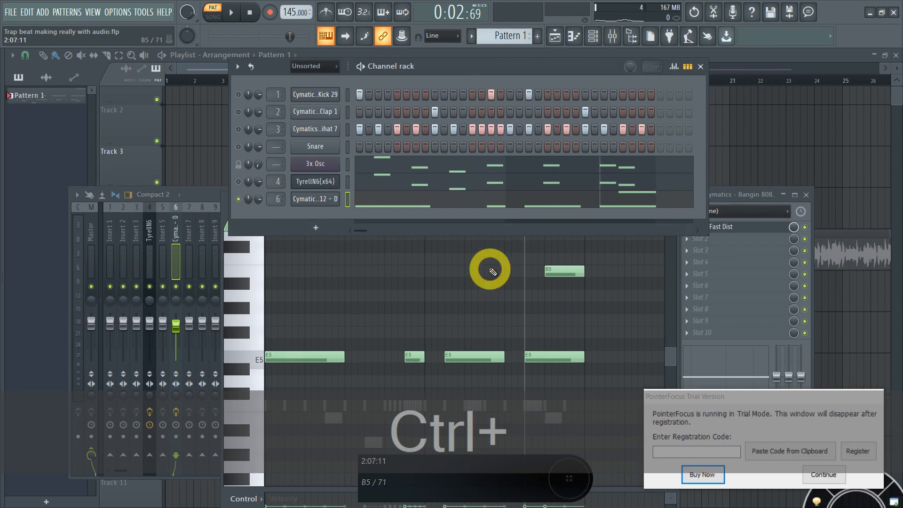
{"action": "key", "text": "ctrl+space"}
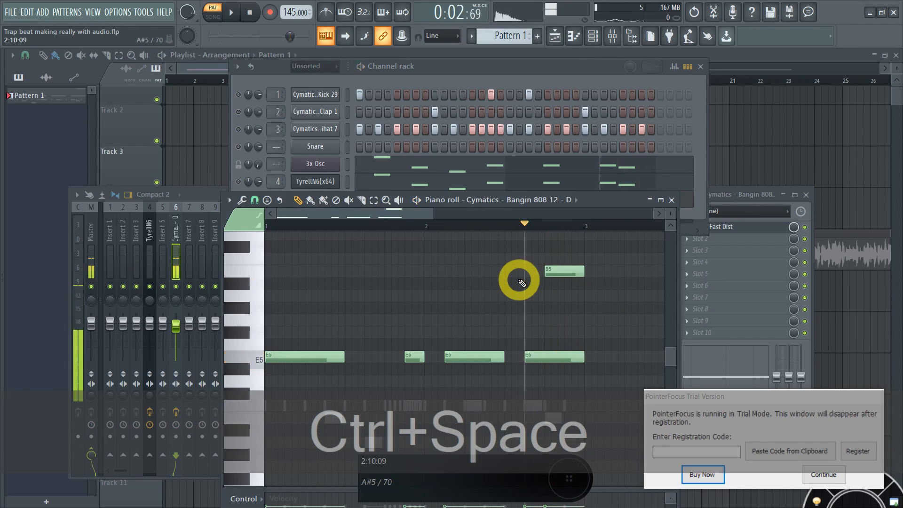
{"action": "key", "text": "ctrl+space"}
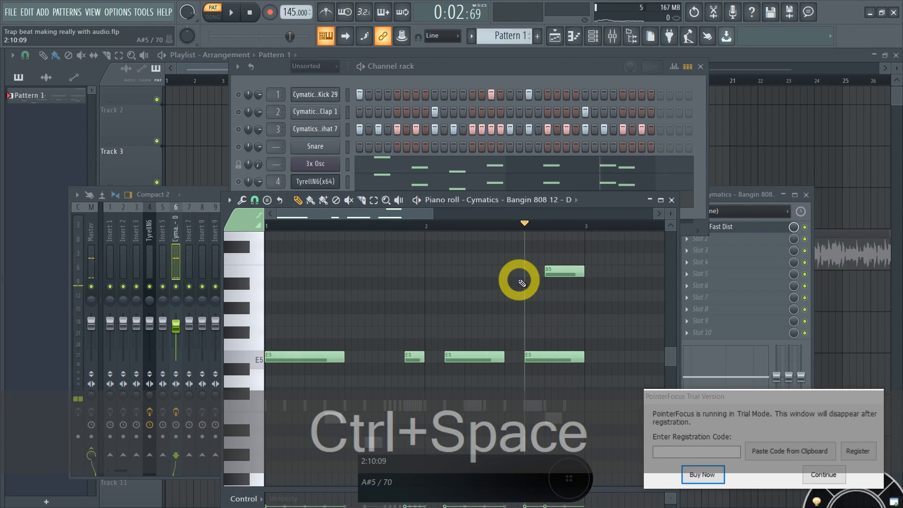
{"action": "key", "text": "ctrl+space"}
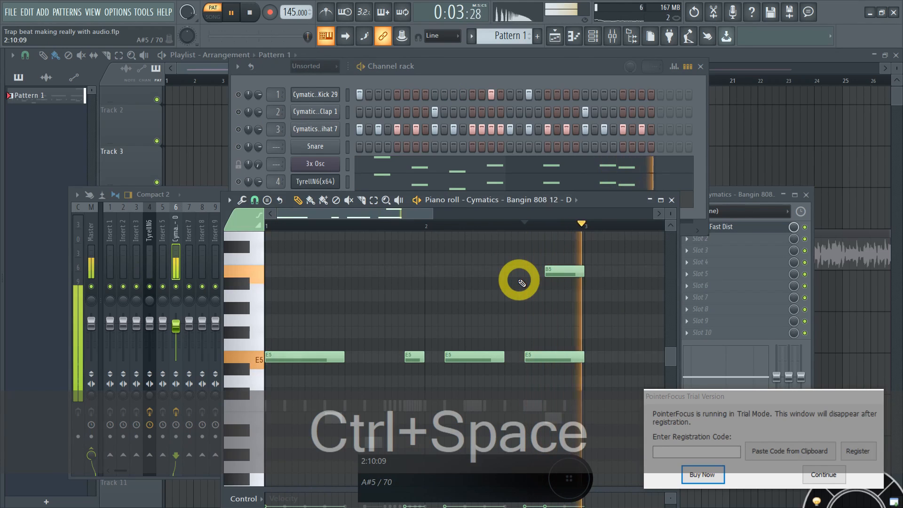
{"action": "key", "text": "ctrl+space"}
{"action": "key", "text": "ctrl+space"}
{"action": "key", "text": "ctrl+space"}
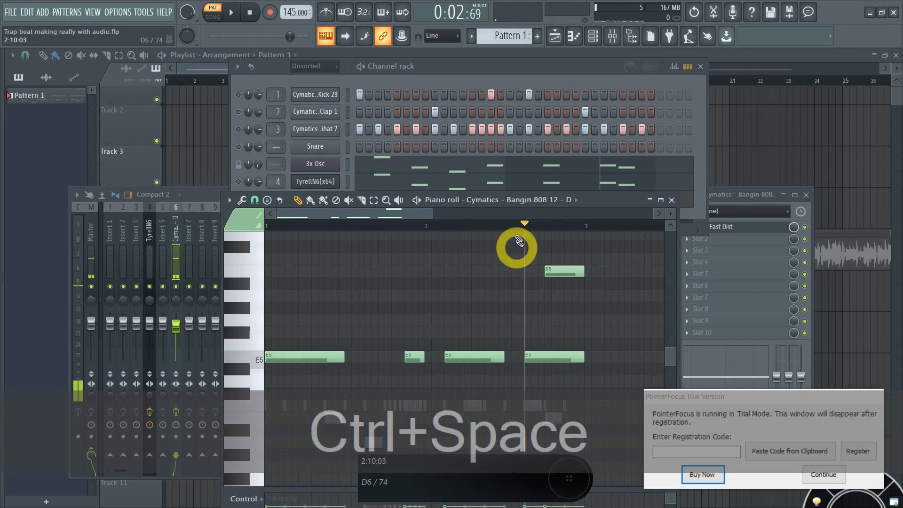
{"action": "left_click", "coordinate": [242, 183]}
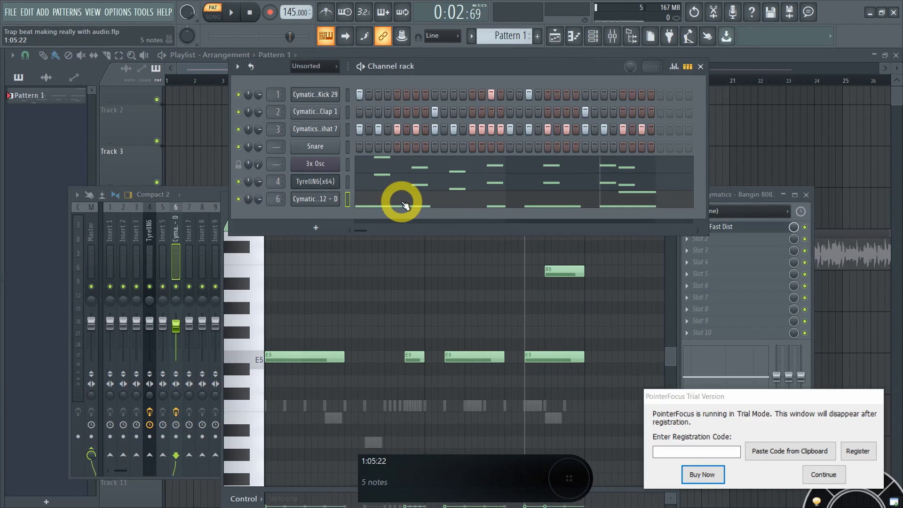
{"action": "left_click_drag", "start_coordinate": [476, 66], "coordinate": [486, 56]}
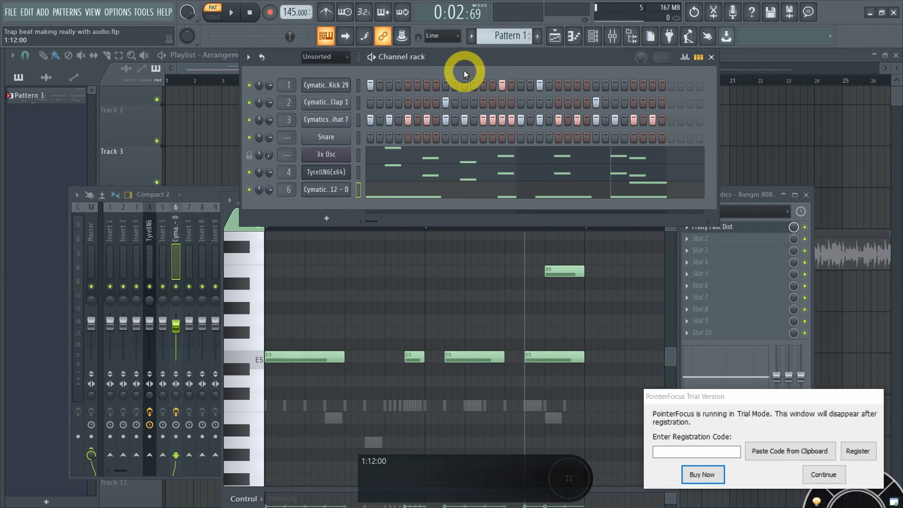
Step: Set mixer insert 6's fader to about 91% (-2.1 dB) and solo channel 4, TyrellN6
{"action": "left_click", "coordinate": [178, 337]}
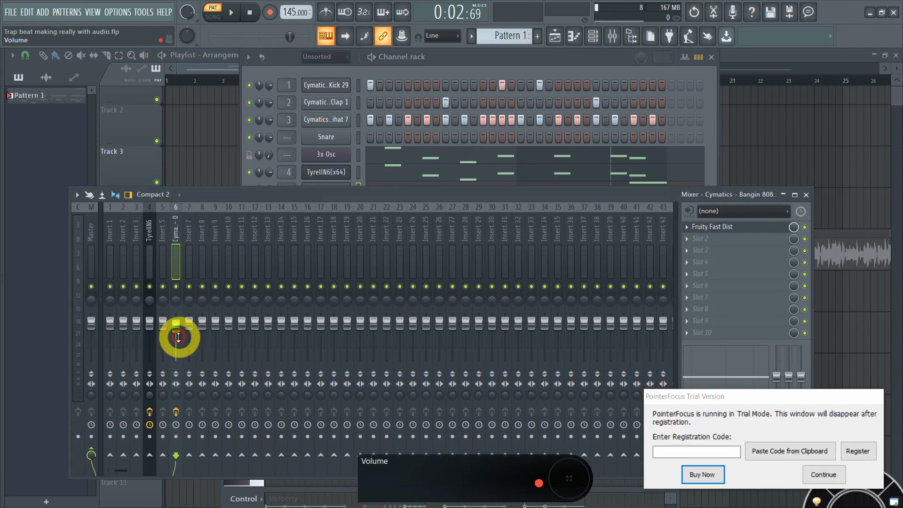
{"action": "left_click", "coordinate": [178, 329], "text": "ctrl"}
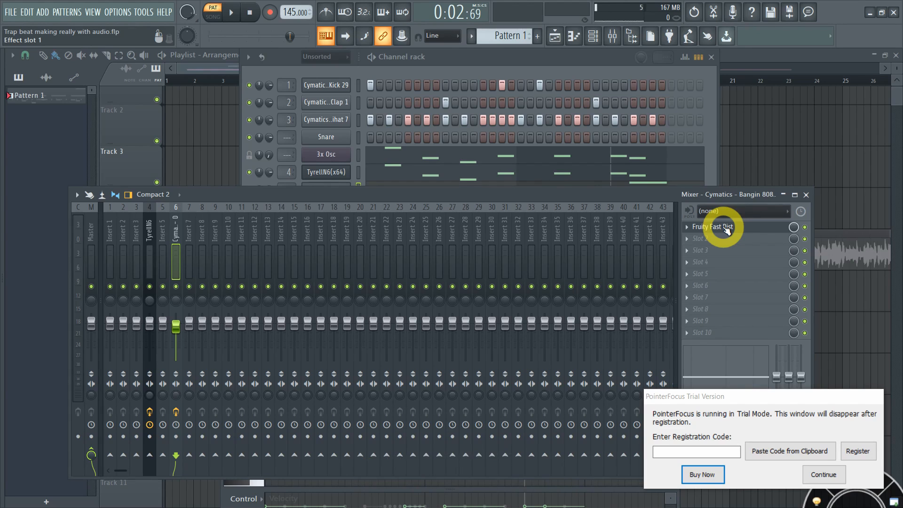
{"action": "left_click", "coordinate": [573, 58]}
{"action": "left_click", "coordinate": [253, 174], "text": "ctrl"}
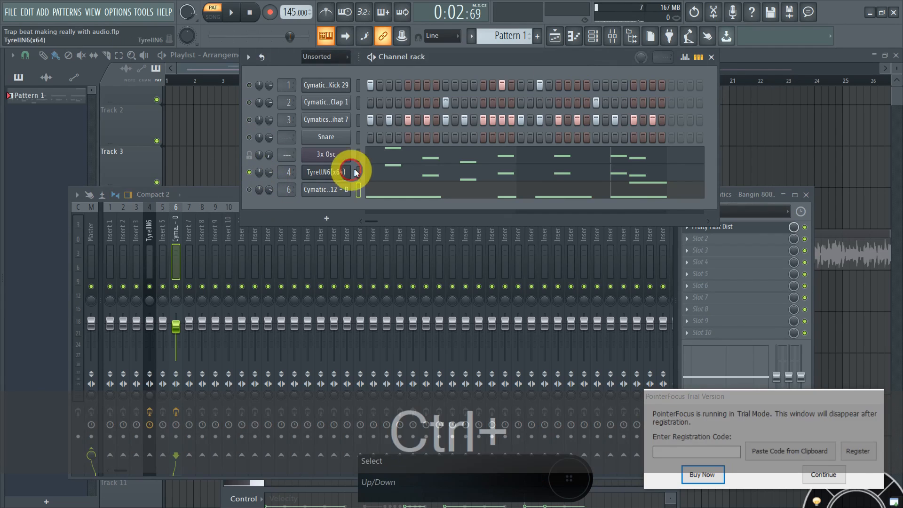
Step: Play the soloed TyrellN6 melody with its piano roll shown, then stop
{"action": "key", "text": "ctrl+space"}
{"action": "left_click", "coordinate": [395, 176]}
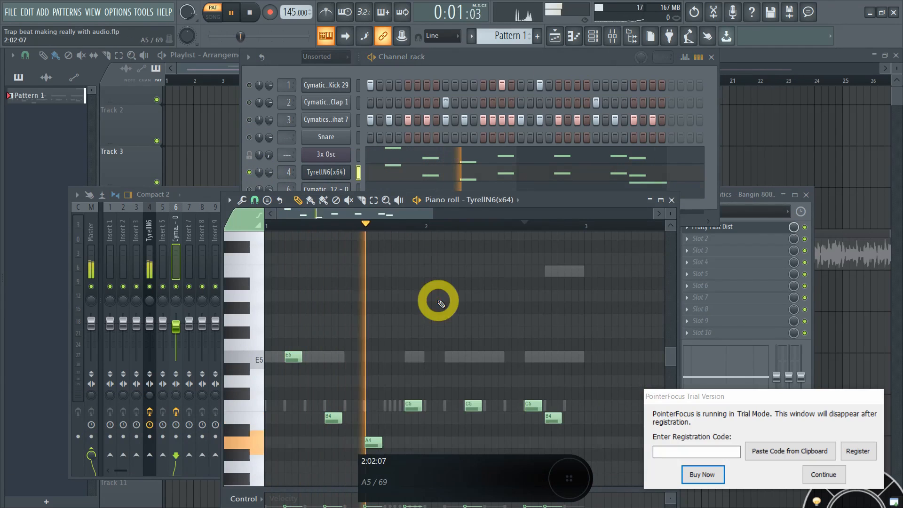
{"action": "left_click_drag", "start_coordinate": [571, 199], "coordinate": [595, 186]}
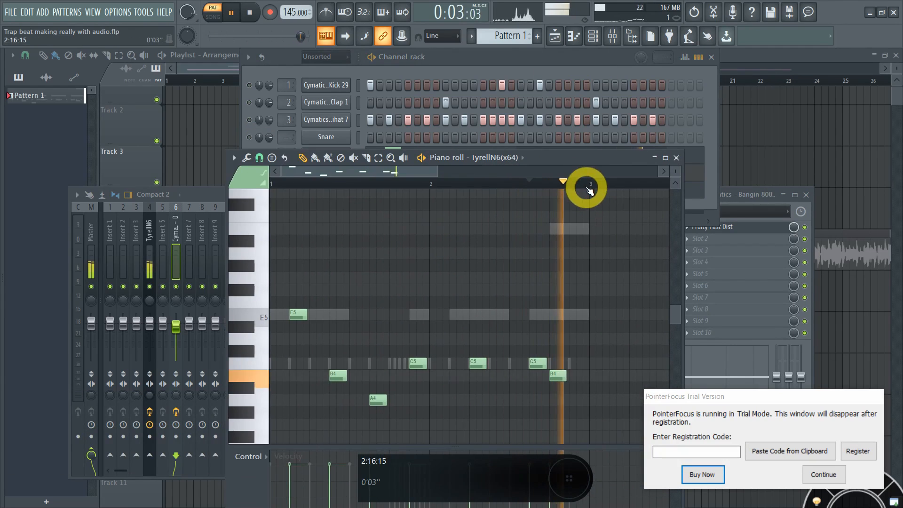
{"action": "key", "text": "space"}
Step: Look over the 808 bassline notes, then maximize the Playlist arrangement
{"action": "left_click", "coordinate": [538, 56]}
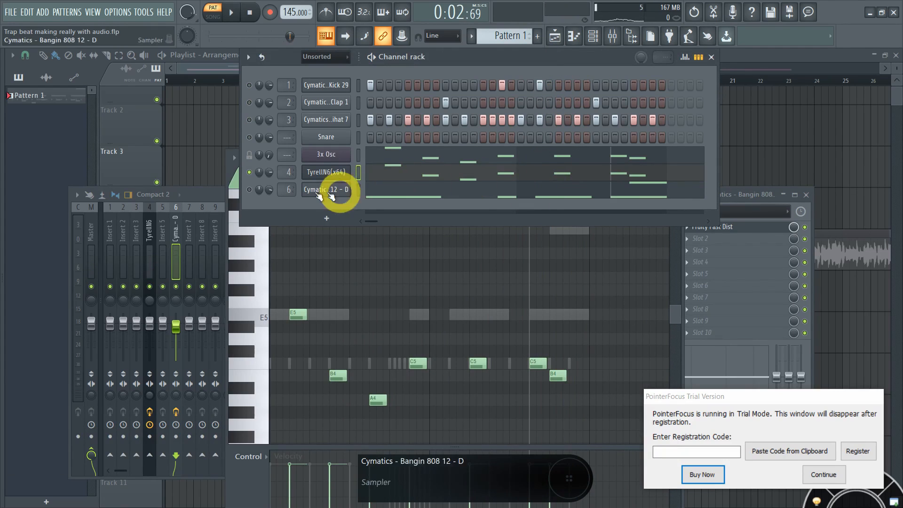
{"action": "left_click", "coordinate": [384, 188]}
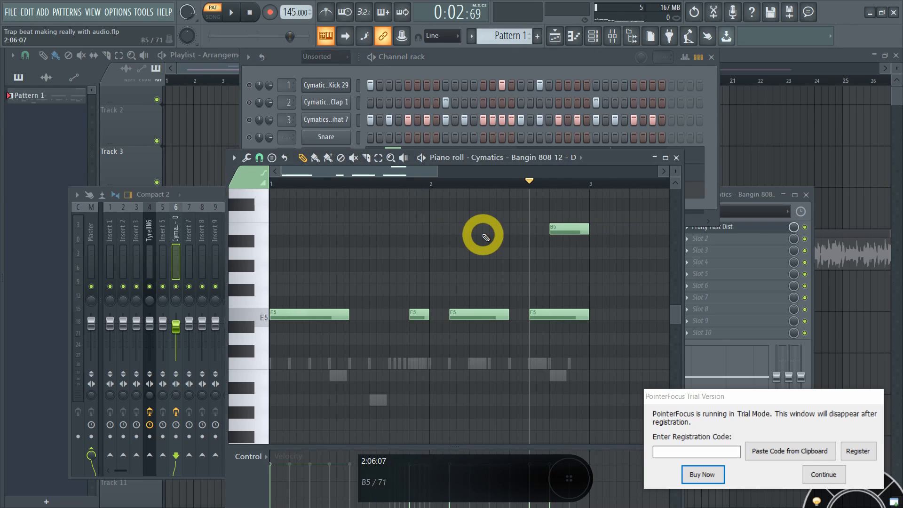
{"action": "left_click", "coordinate": [584, 57]}
{"action": "left_click", "coordinate": [746, 56]}
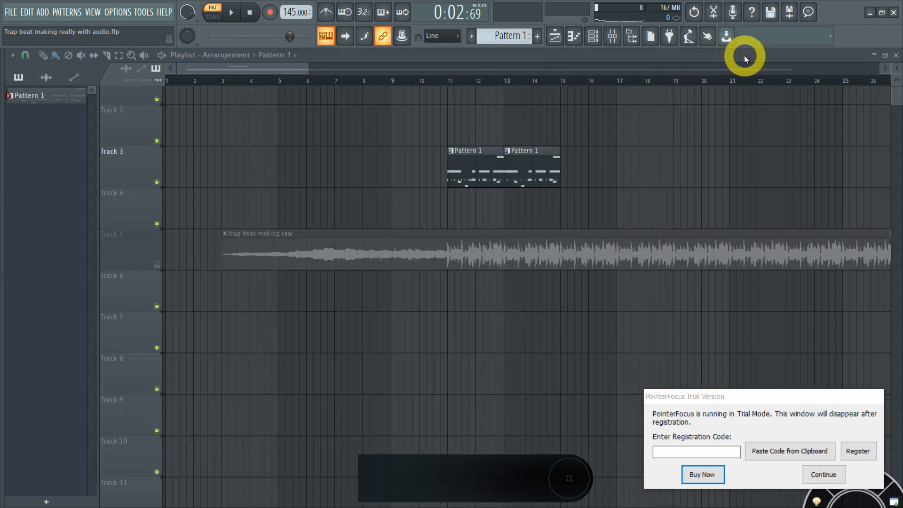
Step: Select bars 11–13 on the Playlist timeline, covering the first Pattern 1 clip, then clear the selection
{"action": "scroll", "coordinate": [562, 178], "scroll_direction": "down", "scroll_amount": 2, "text": "ctrl"}
{"action": "left_click_drag", "start_coordinate": [371, 81], "coordinate": [422, 85]}
{"action": "scroll", "coordinate": [410, 139], "scroll_direction": "up", "scroll_amount": 1, "text": "ctrl"}
{"action": "scroll", "coordinate": [410, 139], "scroll_direction": "up", "scroll_amount": 1, "text": "ctrl"}
{"action": "key", "text": "ctrl+d"}
{"action": "scroll", "coordinate": [416, 105], "scroll_direction": "down", "scroll_amount": 1, "text": "ctrl"}
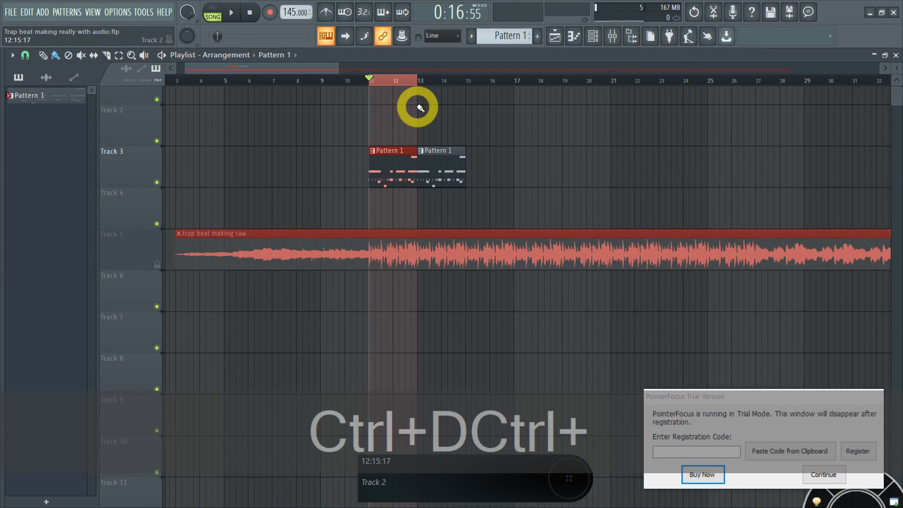